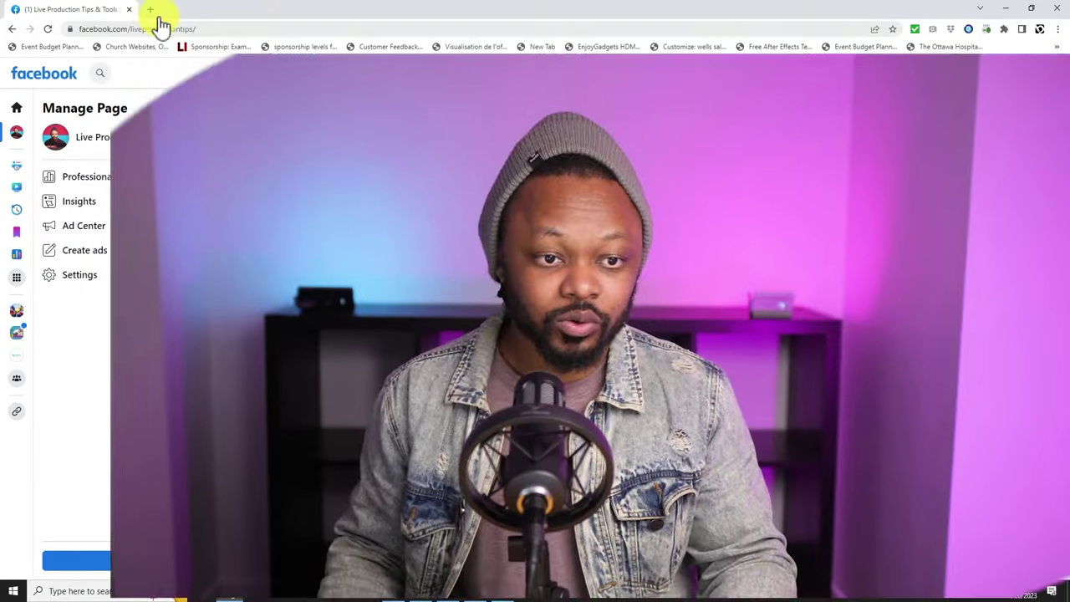
Search Google for obs studio in a new browser tab and open the official obsproject.com site.
{"action": "left_click", "coordinate": [152, 11]}
{"action": "left_click", "coordinate": [460, 238]}
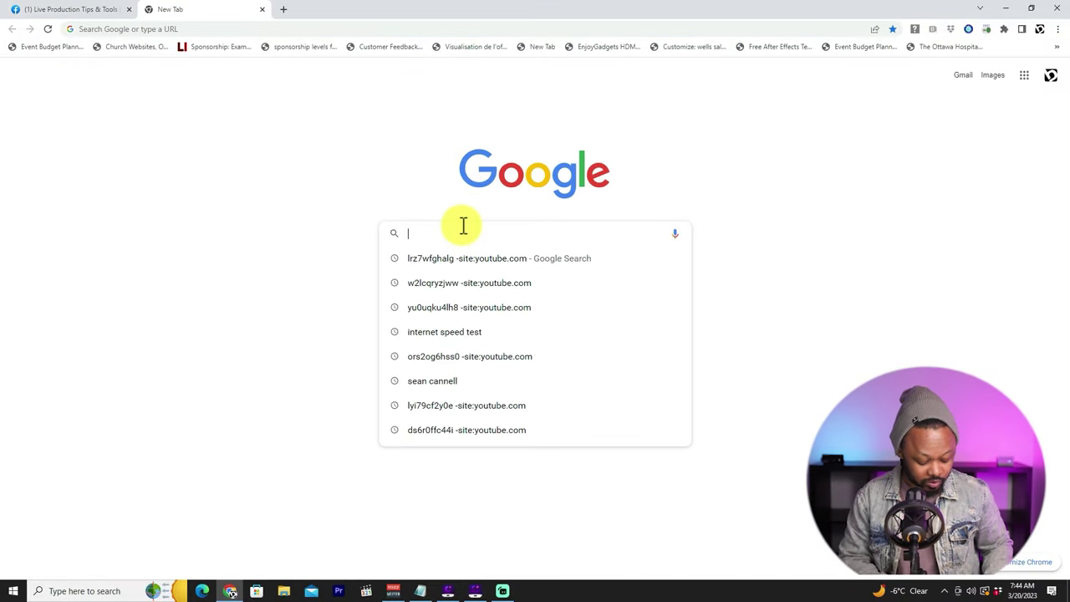
{"action": "type", "text": "obs"}
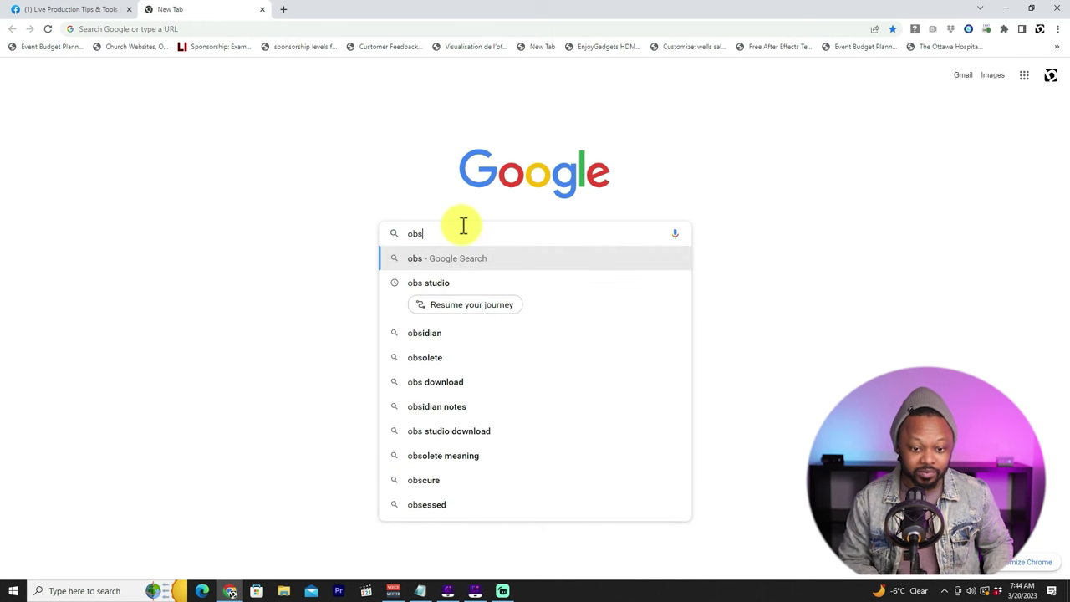
{"action": "left_click", "coordinate": [421, 287]}
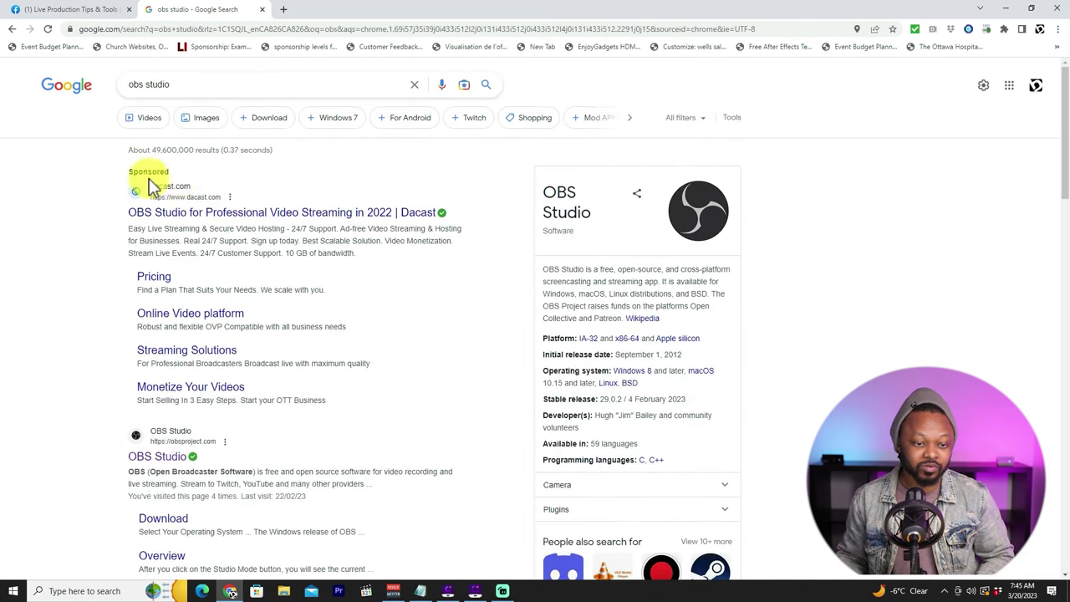
{"action": "scroll", "coordinate": [90, 430], "scroll_direction": "down", "scroll_amount": 1}
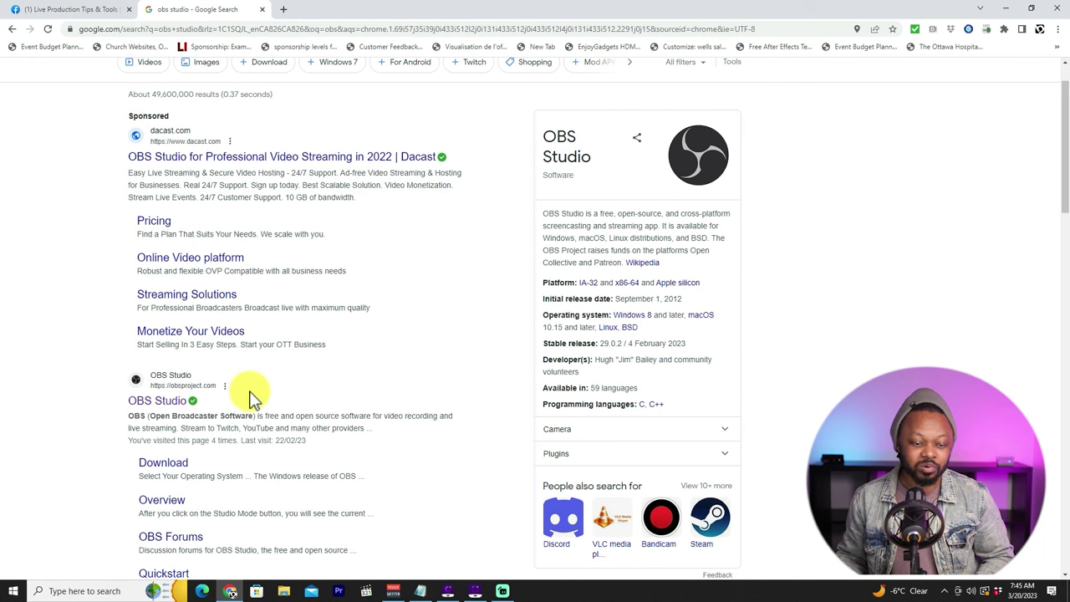
{"action": "left_click", "coordinate": [161, 399]}
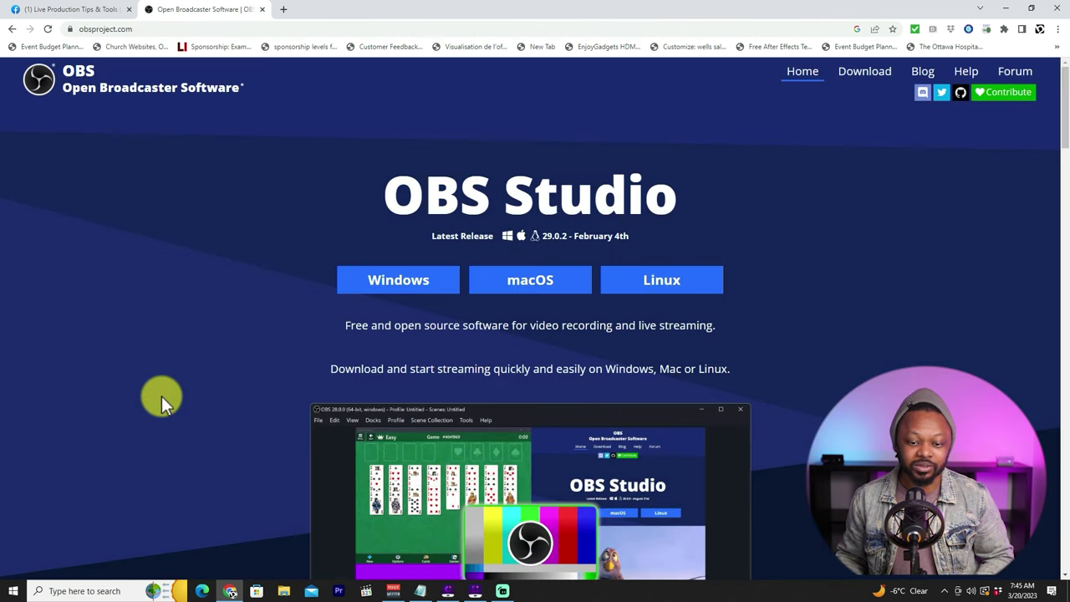
Look over the Windows, macOS and Linux download options on the OBS Studio homepage.
{"action": "scroll", "coordinate": [170, 392], "scroll_direction": "down", "scroll_amount": 1}
{"action": "scroll", "coordinate": [171, 392], "scroll_direction": "up", "scroll_amount": 1}
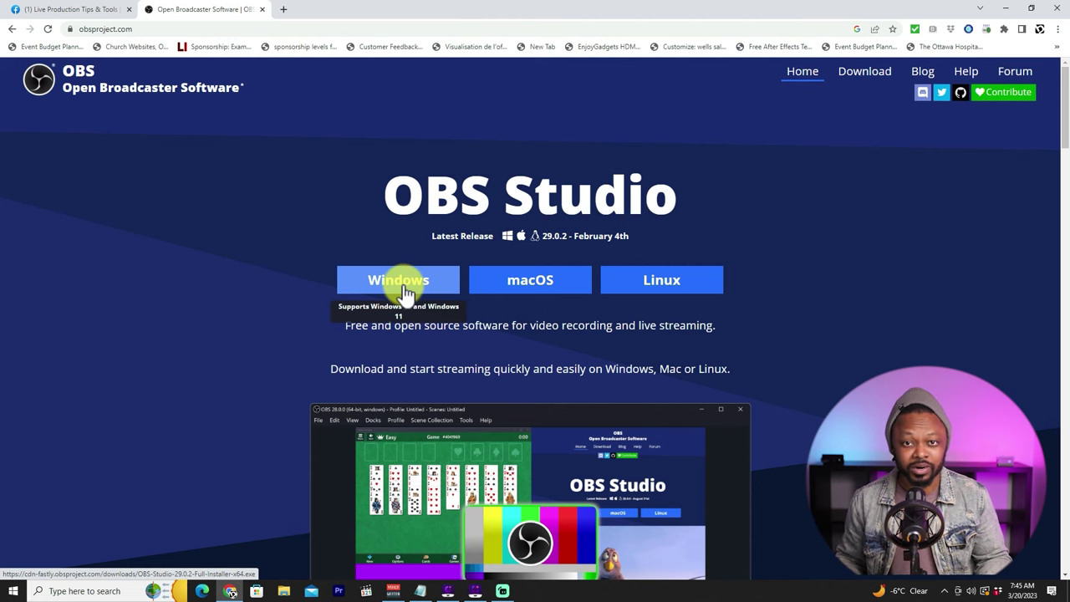
{"action": "scroll", "coordinate": [286, 291], "scroll_direction": "down", "scroll_amount": 2}
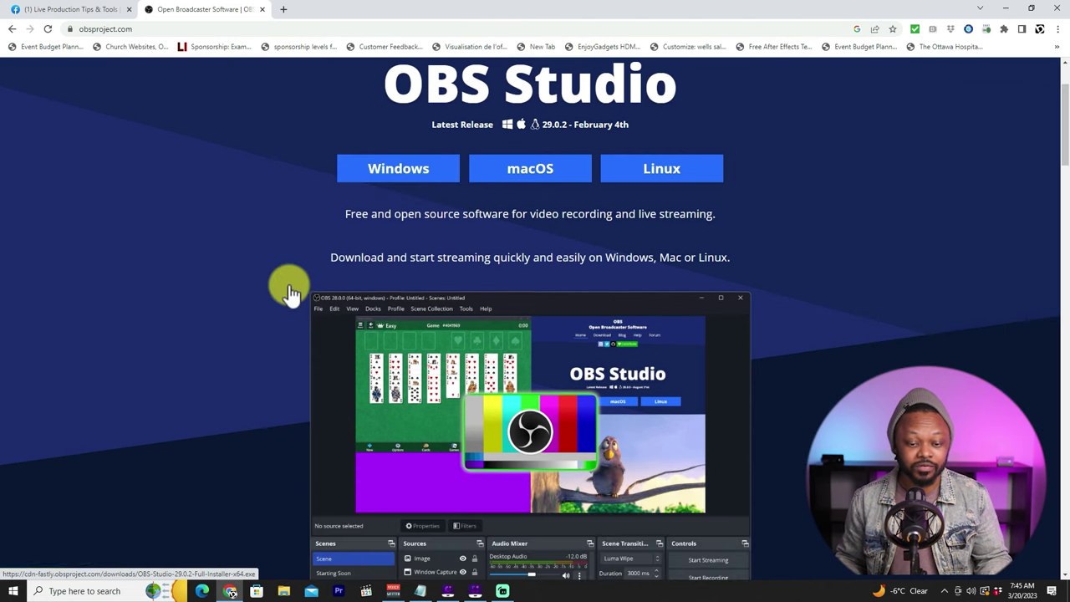
{"action": "scroll", "coordinate": [326, 273], "scroll_direction": "up", "scroll_amount": 2}
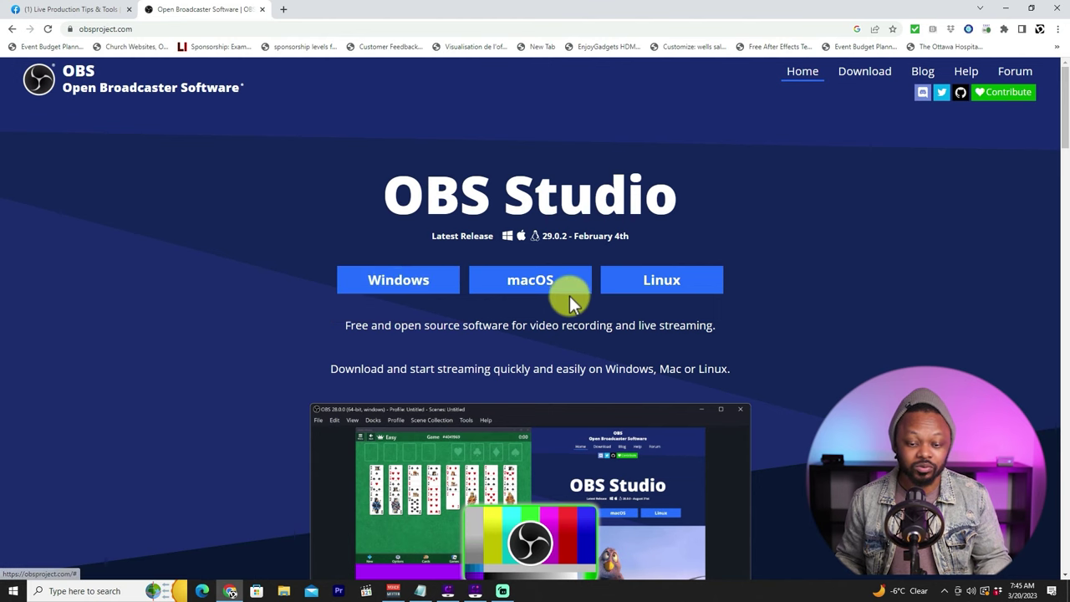
{"action": "scroll", "coordinate": [245, 251], "scroll_direction": "down", "scroll_amount": 1}
{"action": "scroll", "coordinate": [244, 250], "scroll_direction": "up", "scroll_amount": 1}
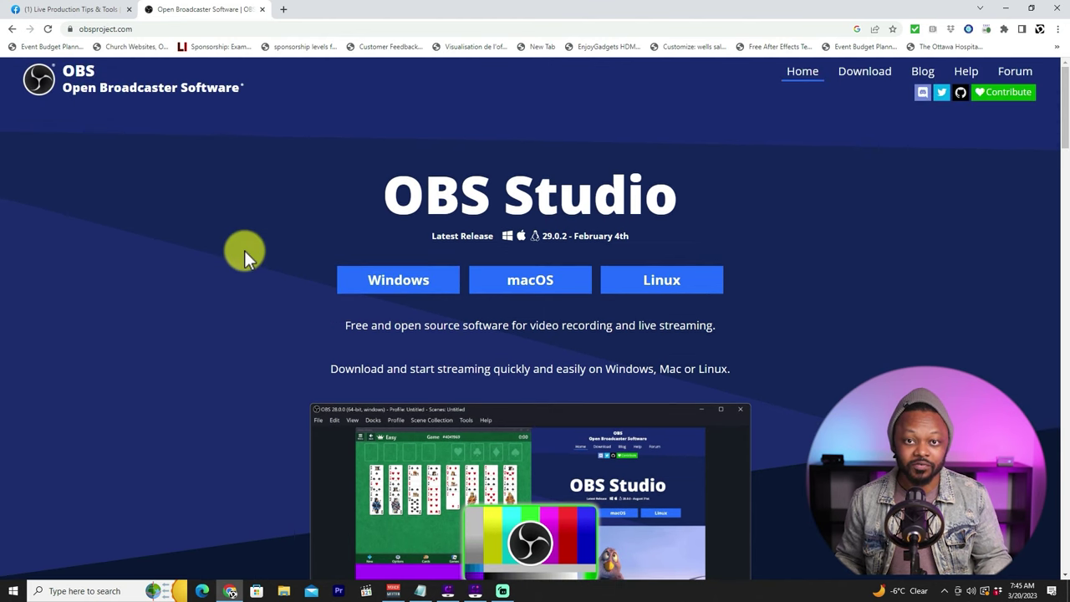
{"action": "scroll", "coordinate": [244, 249], "scroll_direction": "down", "scroll_amount": 1}
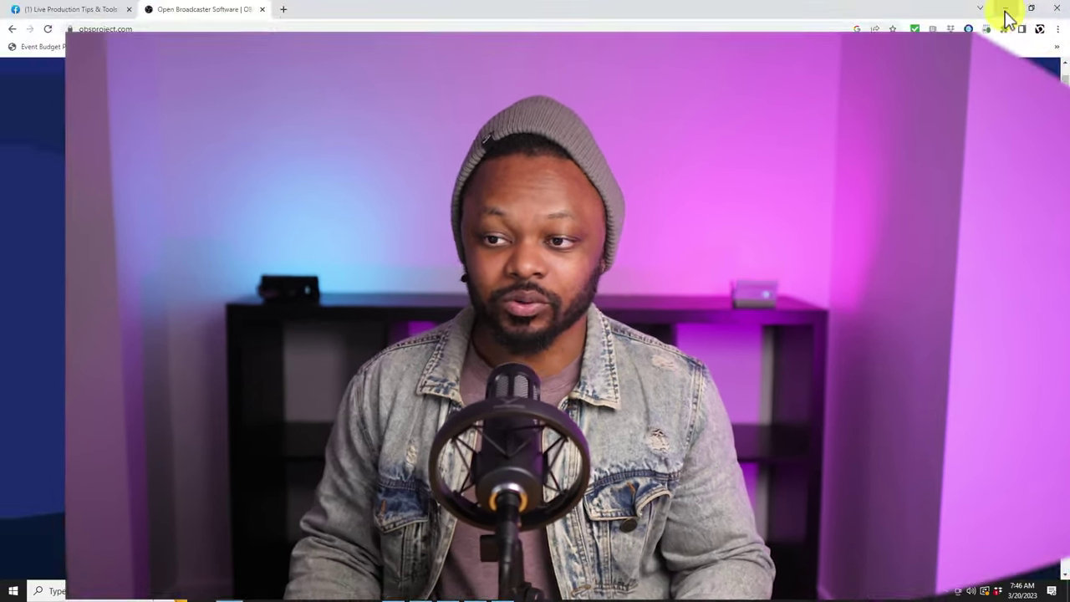
Minimise the browser, search Windows for obs and launch OBS Studio.
{"action": "left_click", "coordinate": [1005, 10]}
{"action": "left_click", "coordinate": [90, 590]}
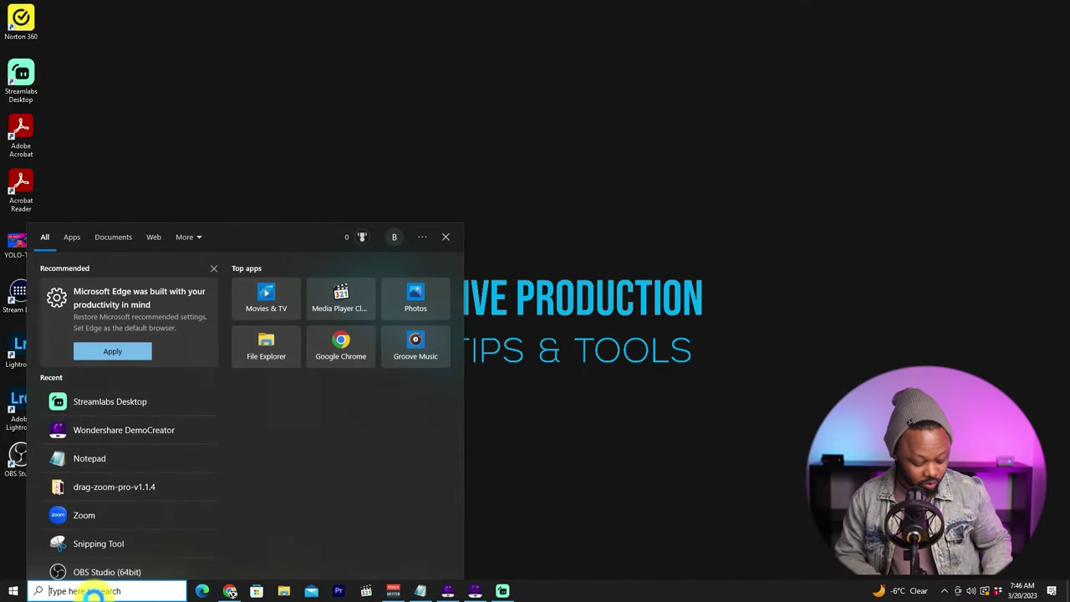
{"action": "type", "text": "obs"}
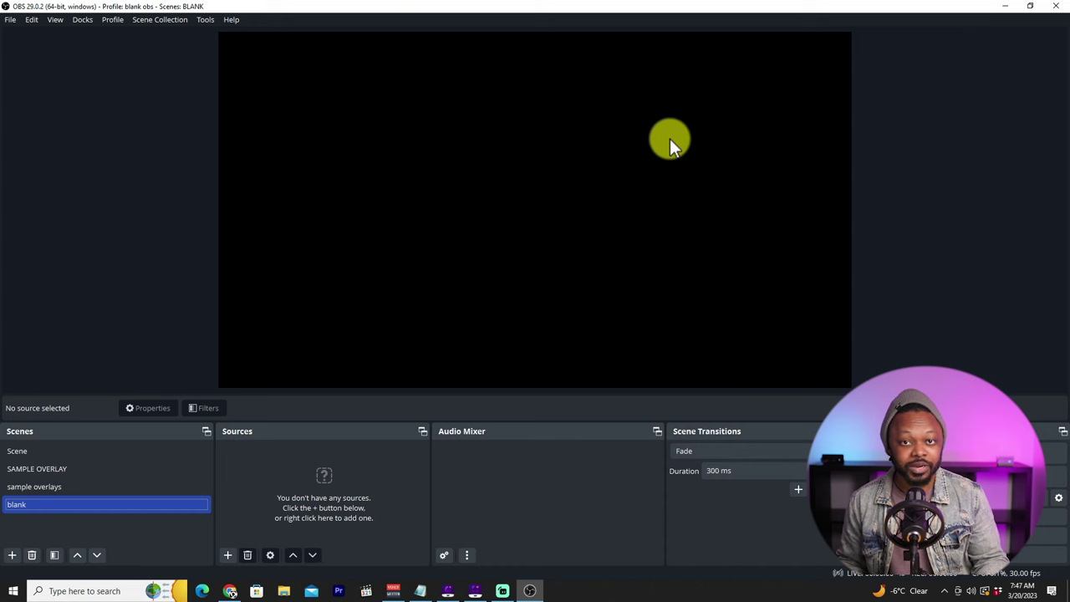
Switch from OBS Studio to Chrome and look over the Live Production Tips & Tools Facebook page.
{"action": "left_click", "coordinate": [1005, 6]}
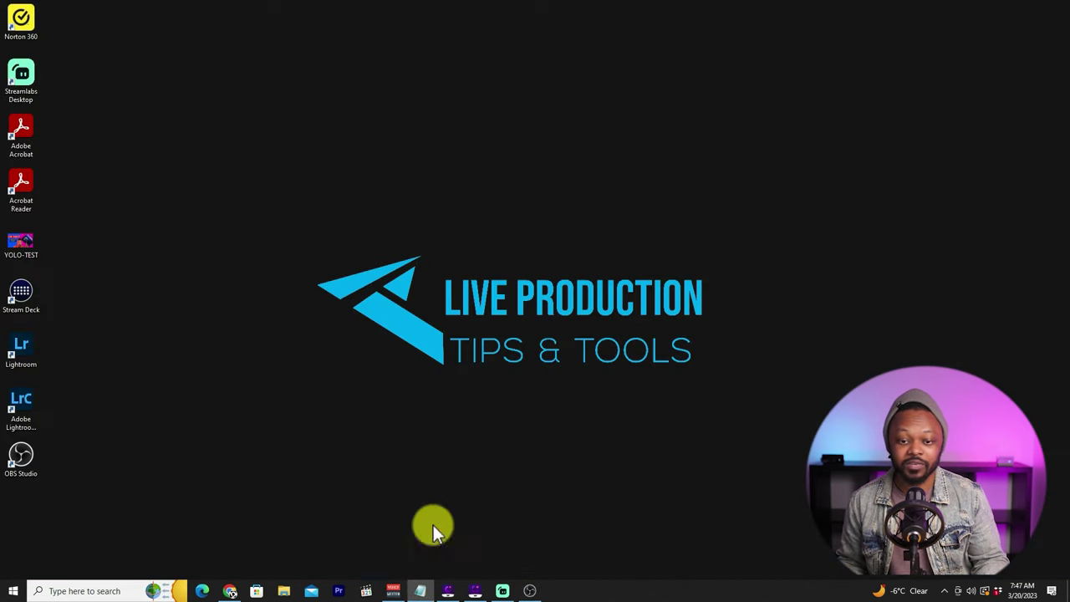
{"action": "left_click", "coordinate": [230, 590]}
{"action": "left_click", "coordinate": [84, 9]}
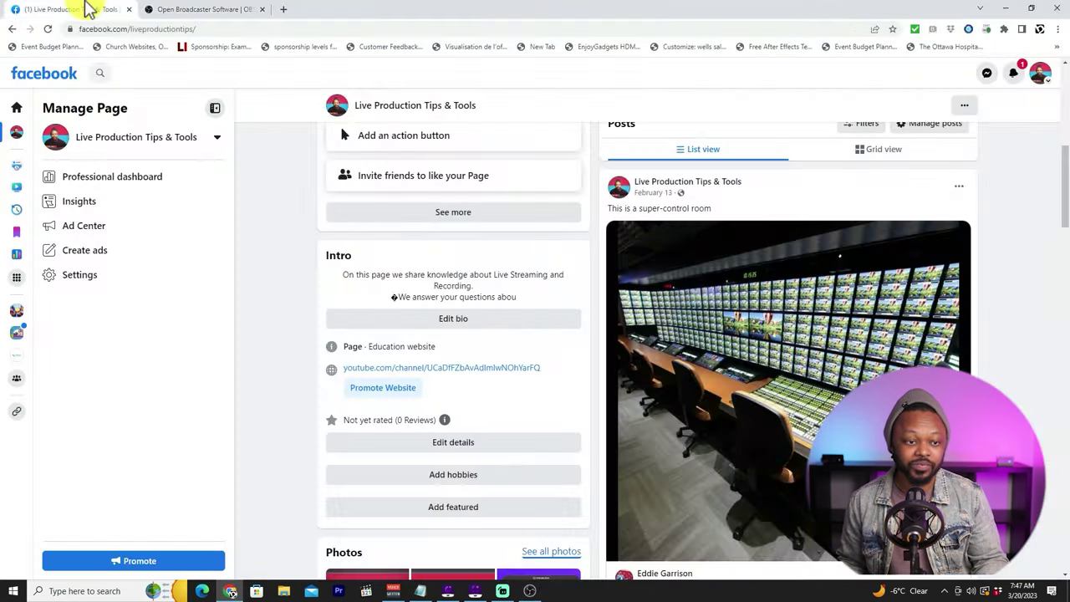
{"action": "scroll", "coordinate": [372, 547], "scroll_direction": "up", "scroll_amount": 5}
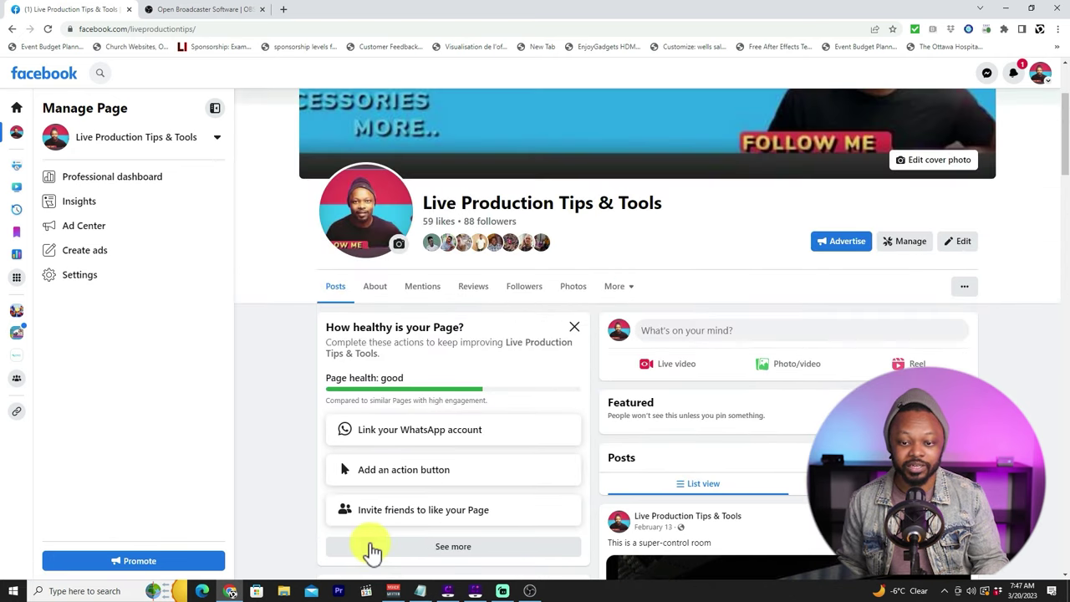
{"action": "scroll", "coordinate": [372, 547], "scroll_direction": "down", "scroll_amount": 3}
{"action": "scroll", "coordinate": [370, 544], "scroll_direction": "up", "scroll_amount": 4}
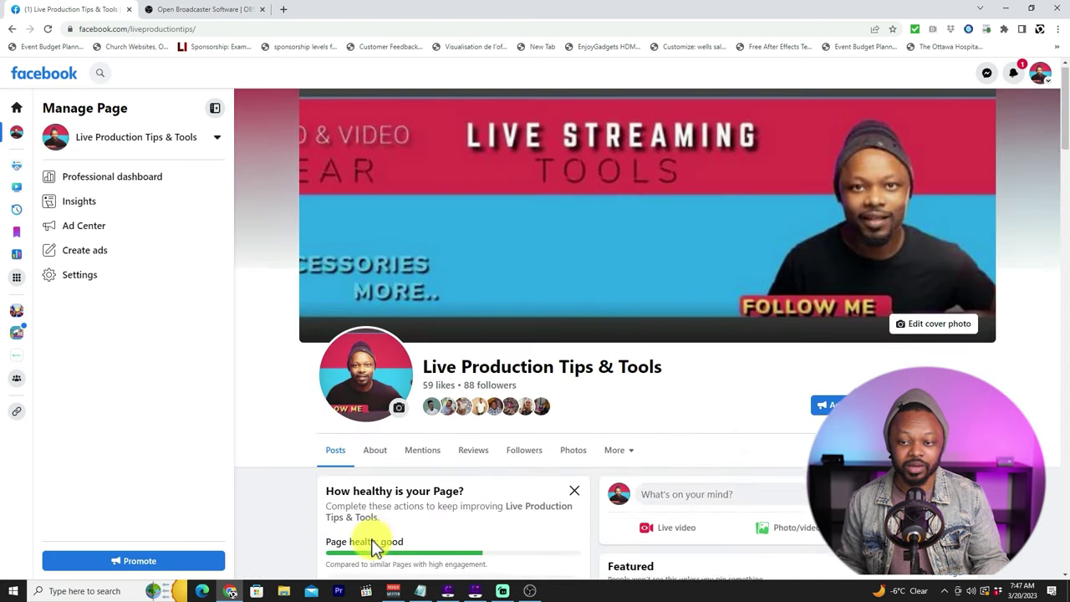
Switch to OBS Studio and add a new scene named MAIN.
{"action": "left_click", "coordinate": [530, 590]}
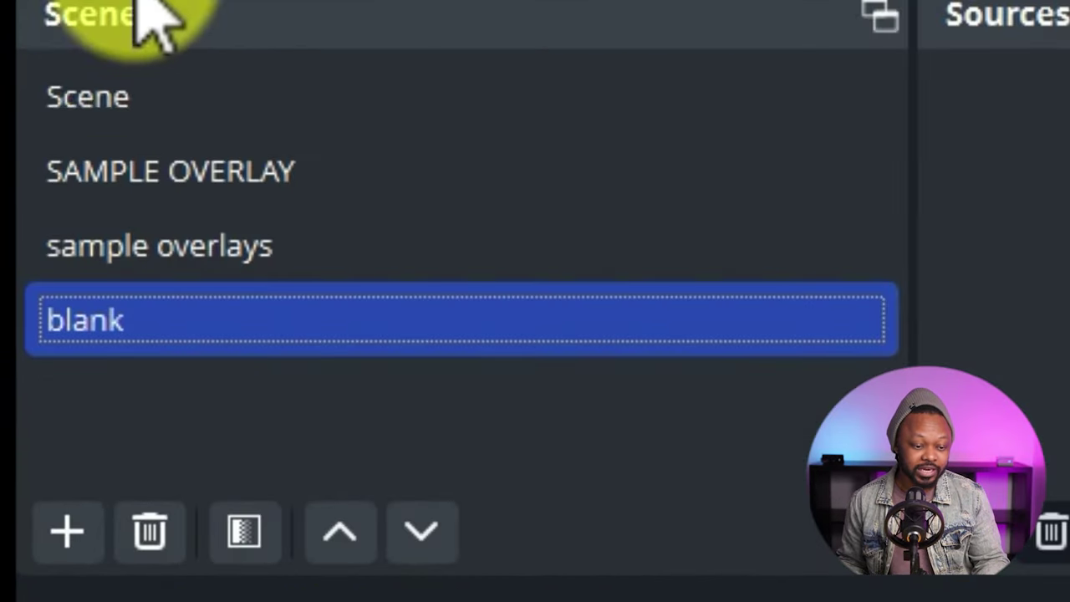
{"action": "left_click", "coordinate": [52, 539]}
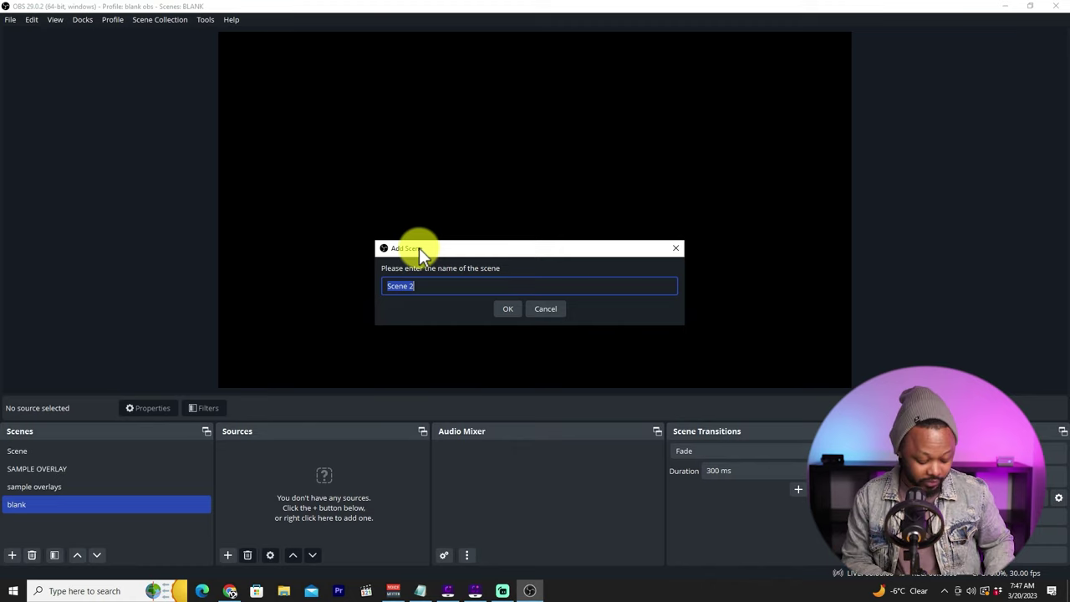
{"action": "type", "text": "MAIN SECE"}
{"action": "key", "text": "BackSpace"}
{"action": "key", "text": "BackSpace"}
{"action": "key", "text": "BackSpace"}
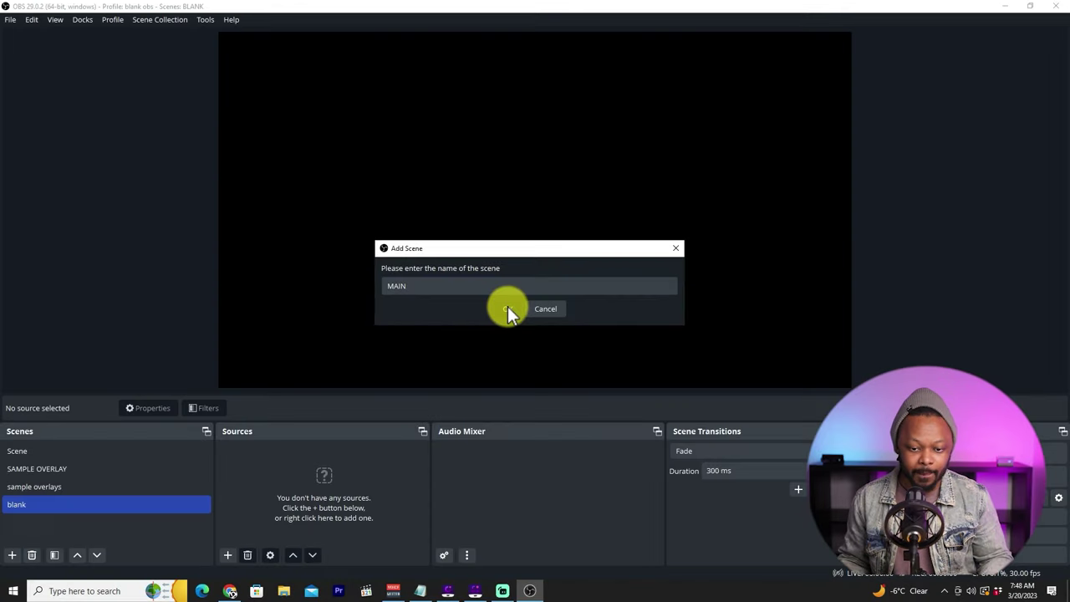
{"action": "left_click", "coordinate": [470, 344]}
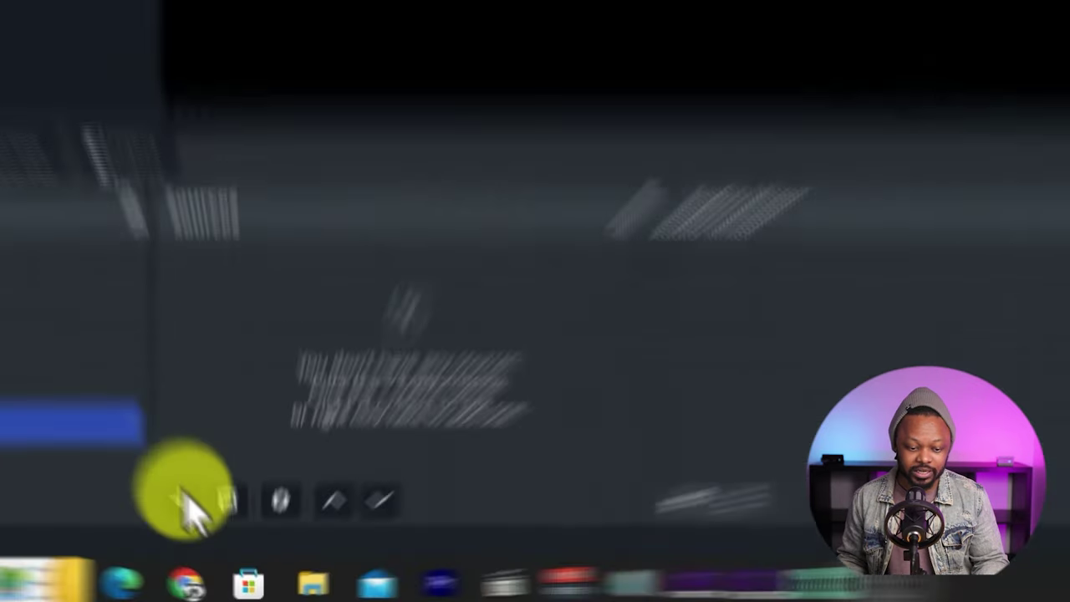
Add a new Video Capture Device source named CAMERA to the MAIN scene.
{"action": "left_click", "coordinate": [228, 554]}
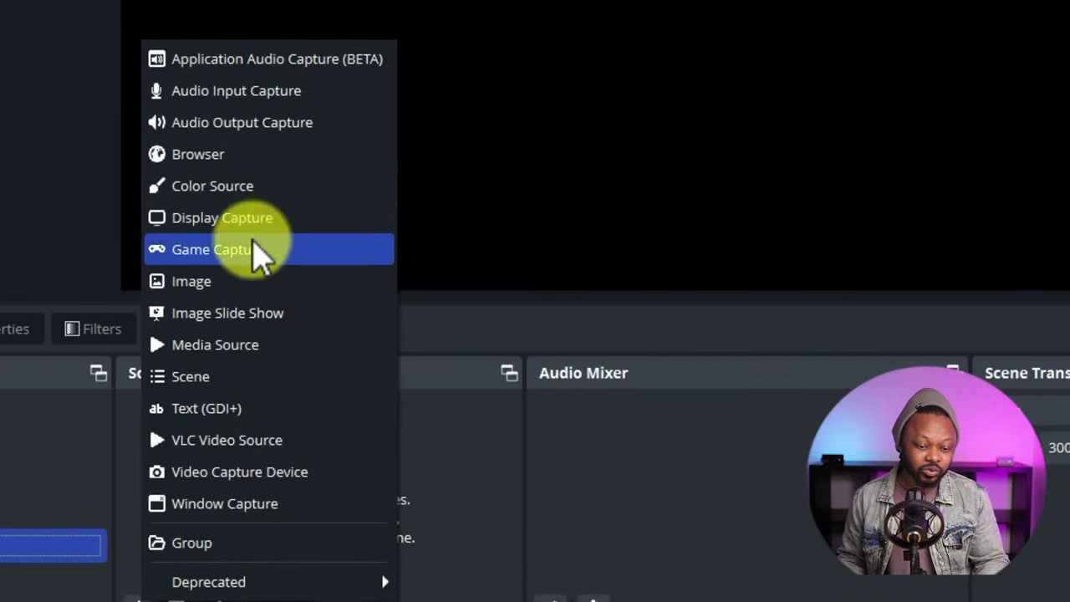
{"action": "left_click", "coordinate": [266, 473]}
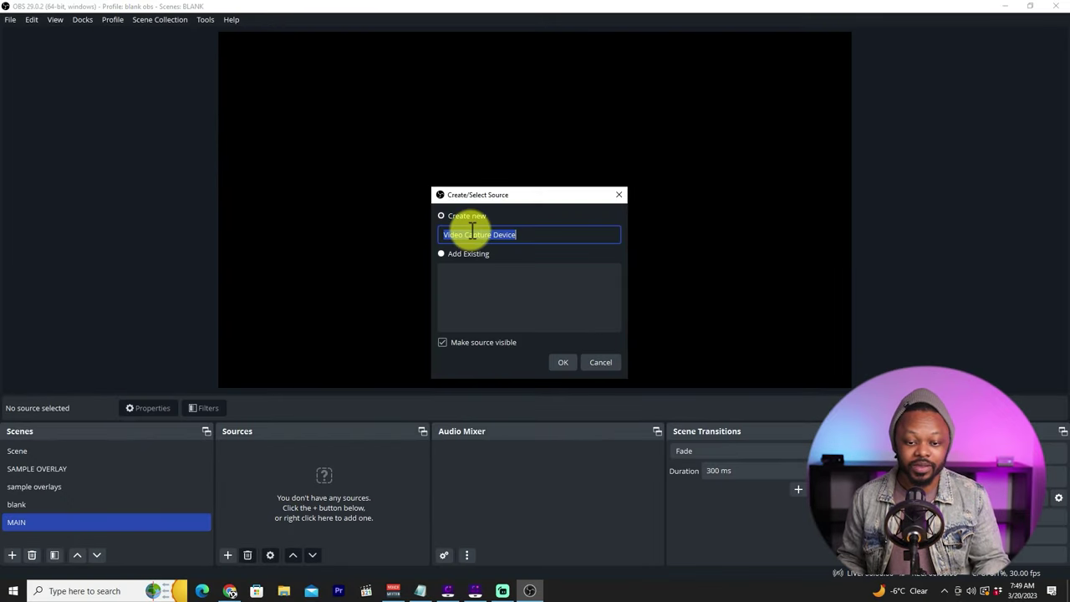
{"action": "type", "text": "Ca"}
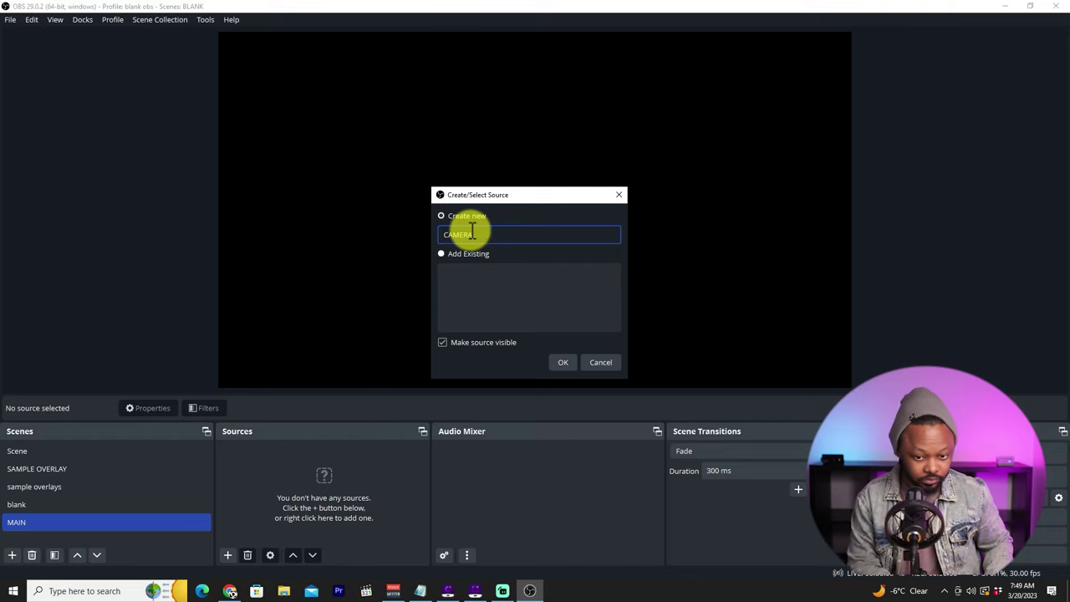
{"action": "left_click", "coordinate": [562, 362]}
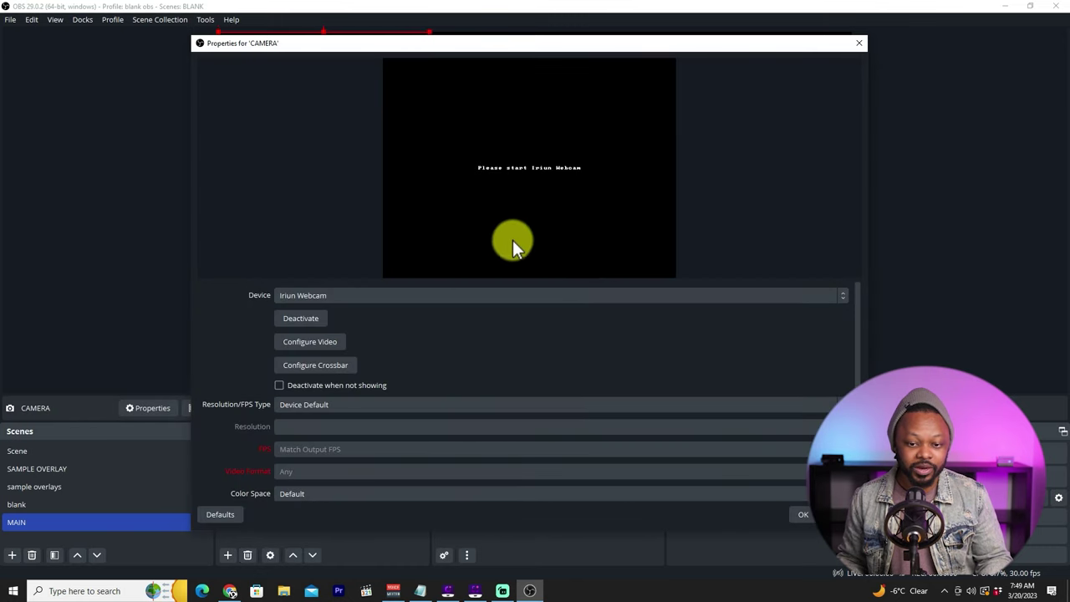
Set the CAMERA source's device to Streamlabs Desktop Virtual Webcam.
{"action": "left_click", "coordinate": [485, 295]}
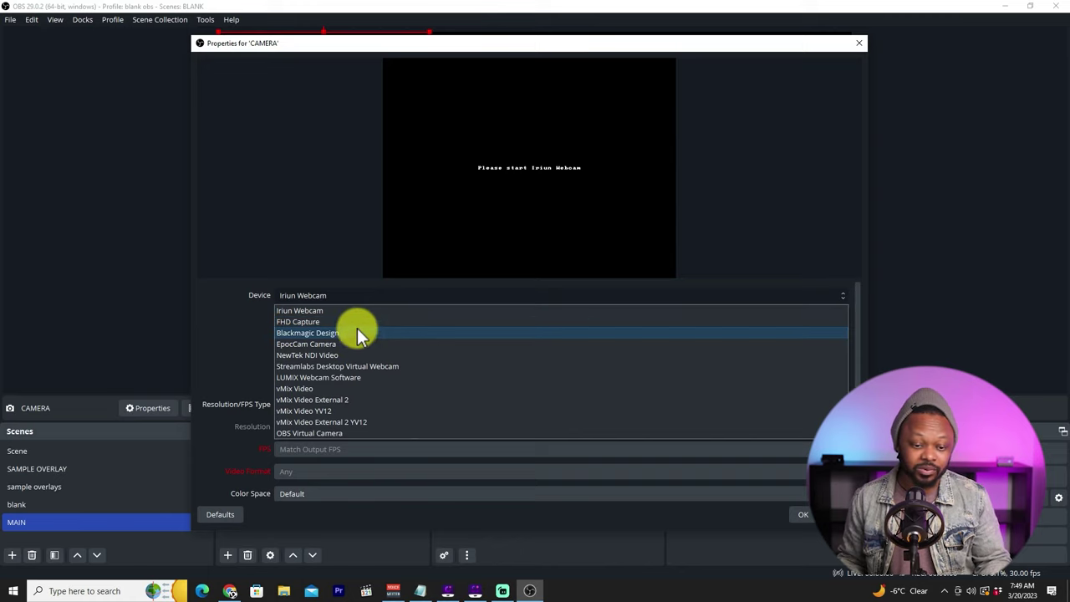
{"action": "left_click", "coordinate": [356, 324]}
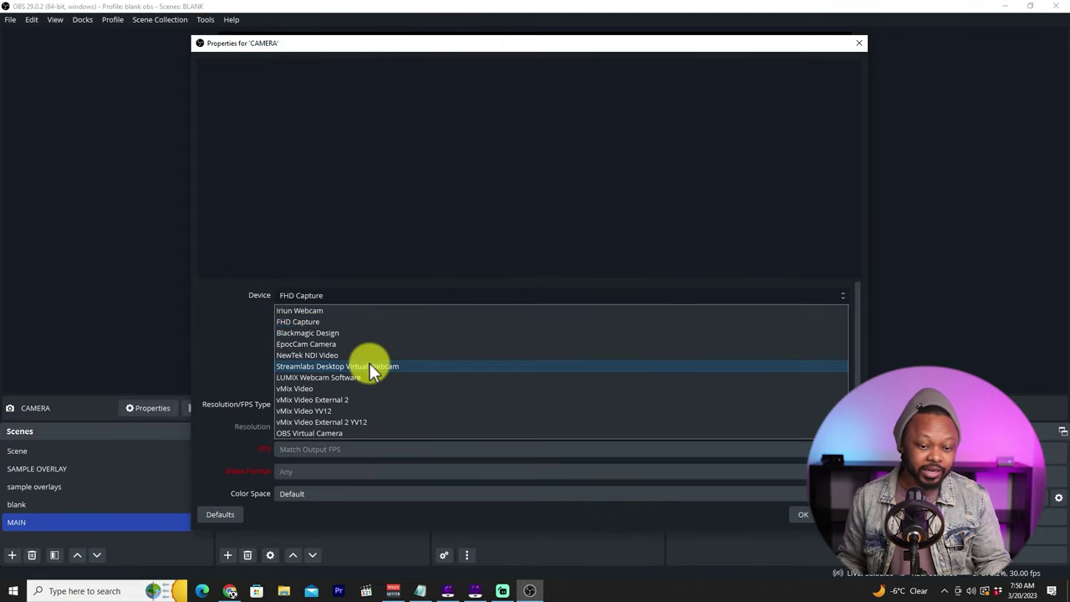
{"action": "left_click", "coordinate": [370, 363]}
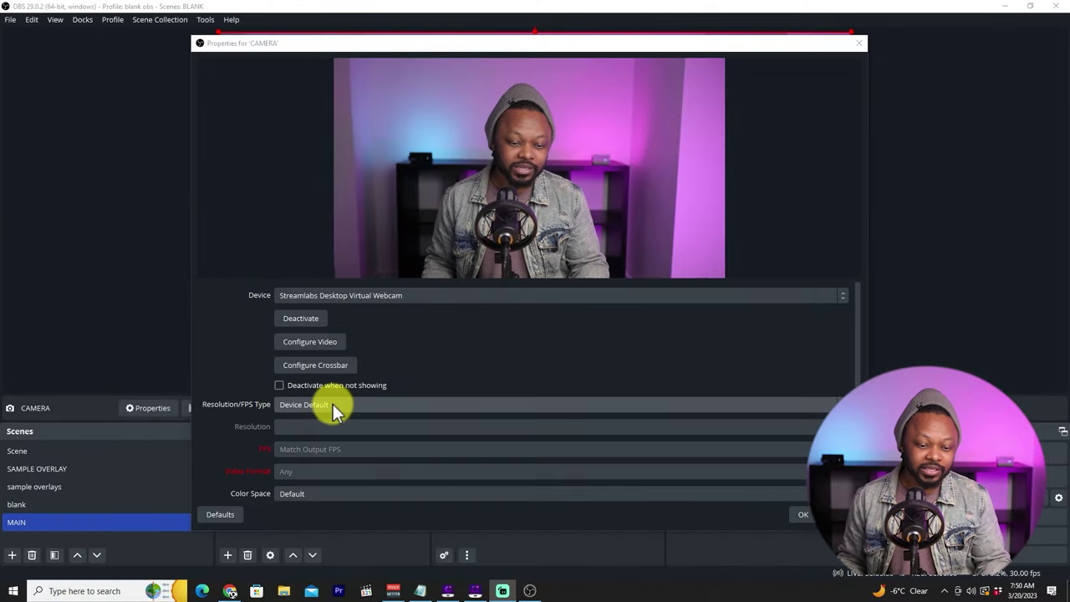
Give the CAMERA source a Custom resolution/FPS type with a 1920x1080 resolution and accept its properties.
{"action": "left_click", "coordinate": [333, 404]}
{"action": "left_click", "coordinate": [246, 367]}
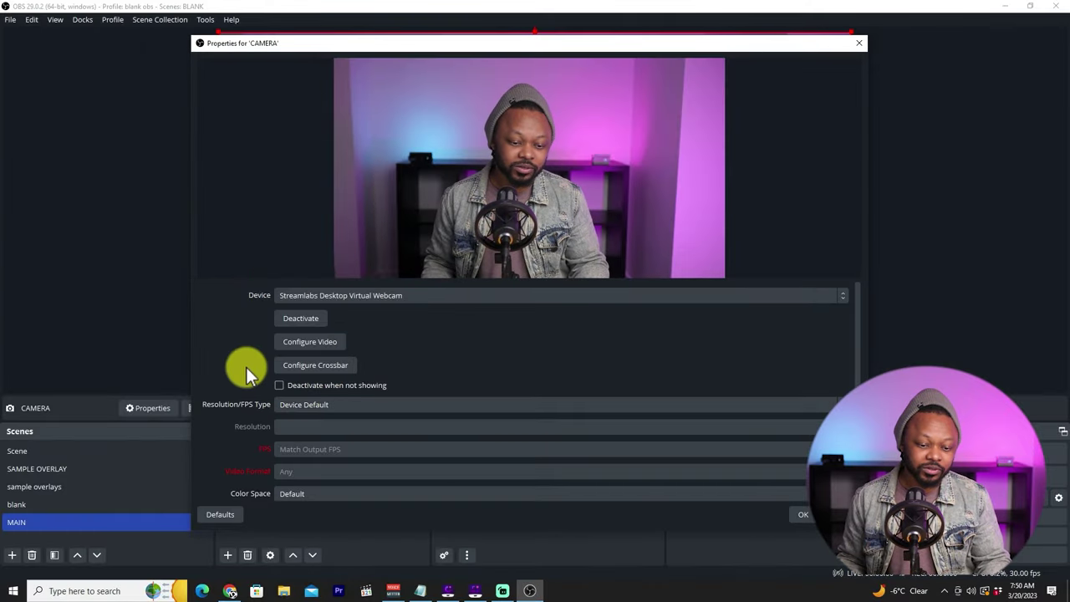
{"action": "left_click", "coordinate": [305, 400]}
{"action": "left_click", "coordinate": [294, 427]}
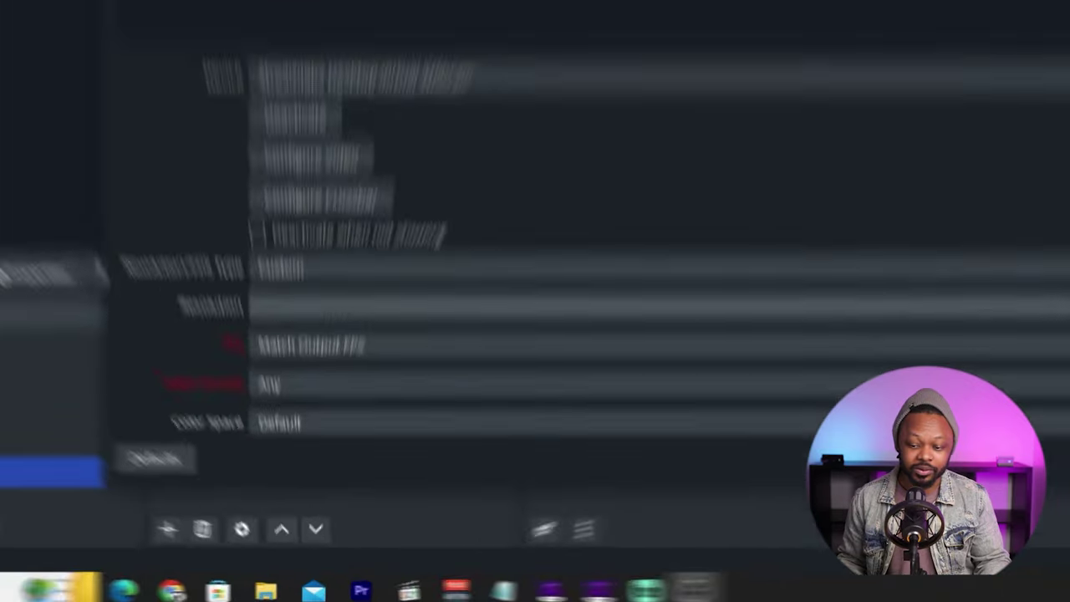
{"action": "left_click", "coordinate": [795, 311]}
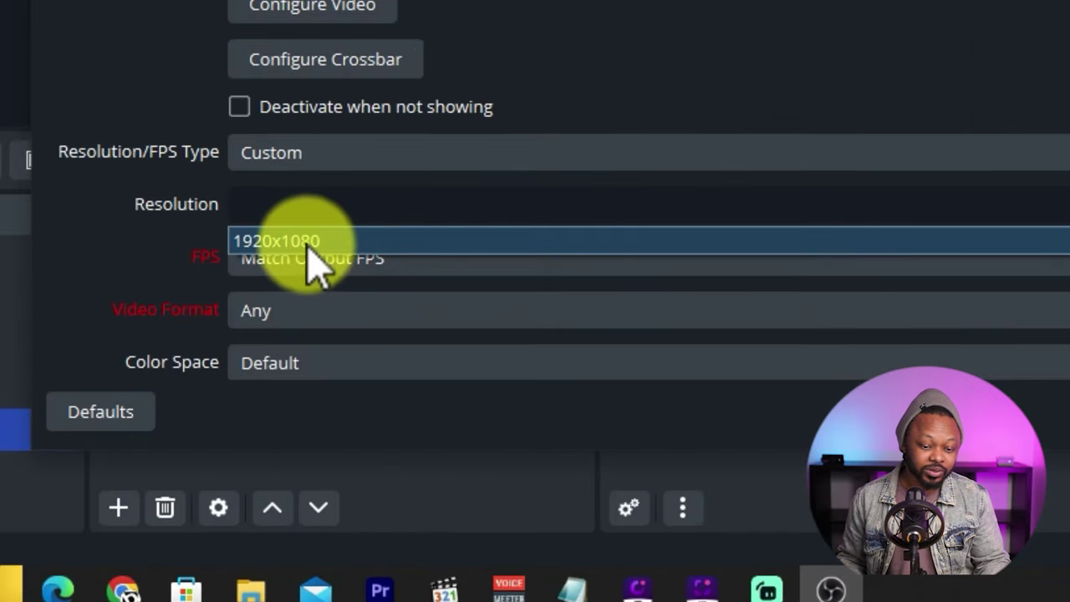
{"action": "left_click", "coordinate": [307, 241]}
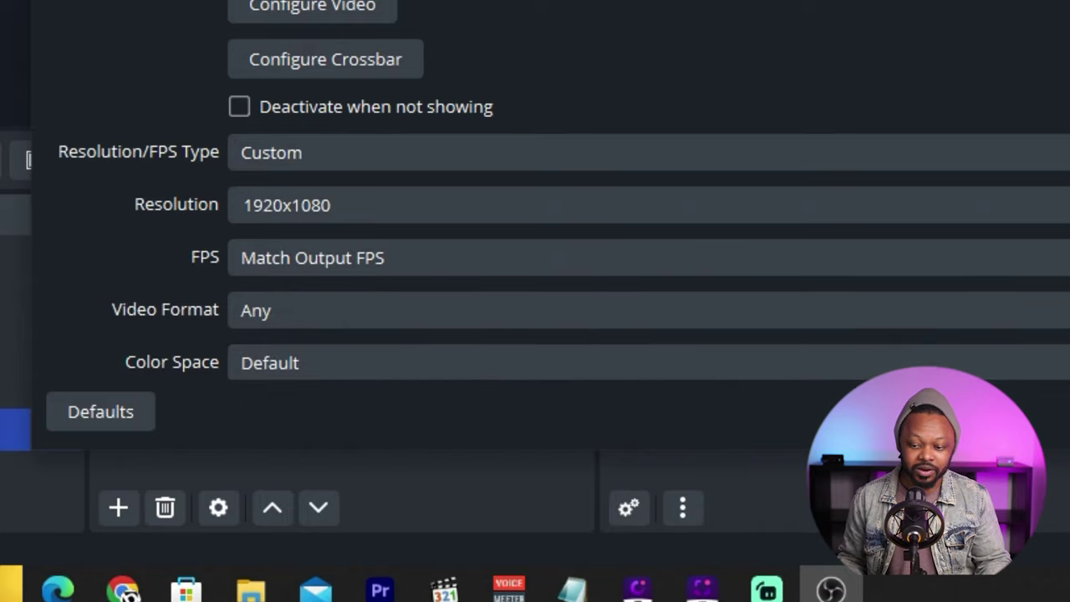
{"action": "scroll", "coordinate": [535, 209], "scroll_direction": "down", "scroll_amount": 5}
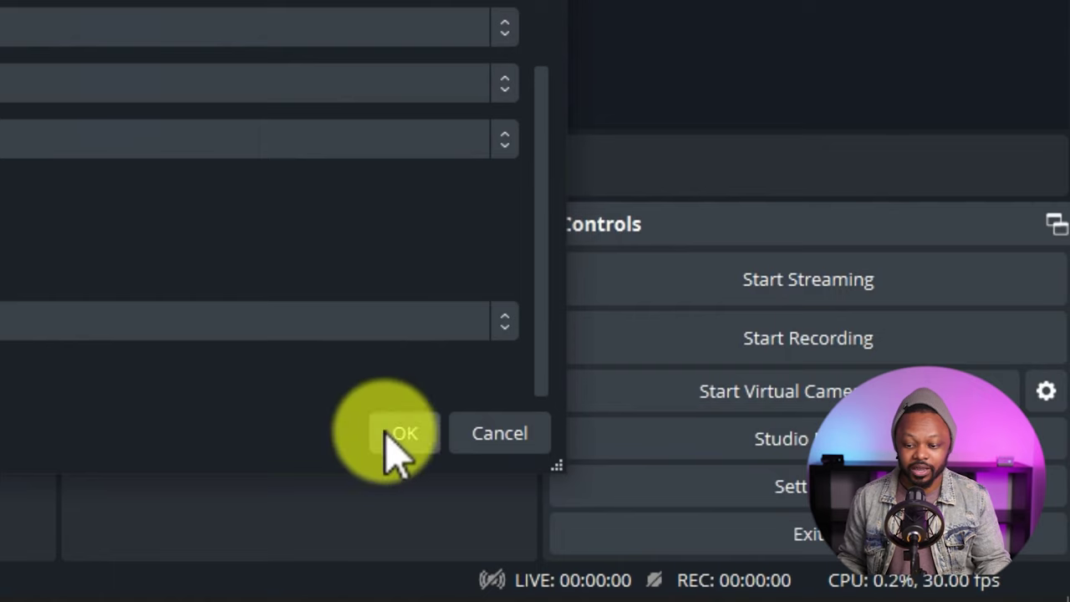
{"action": "left_click", "coordinate": [402, 433]}
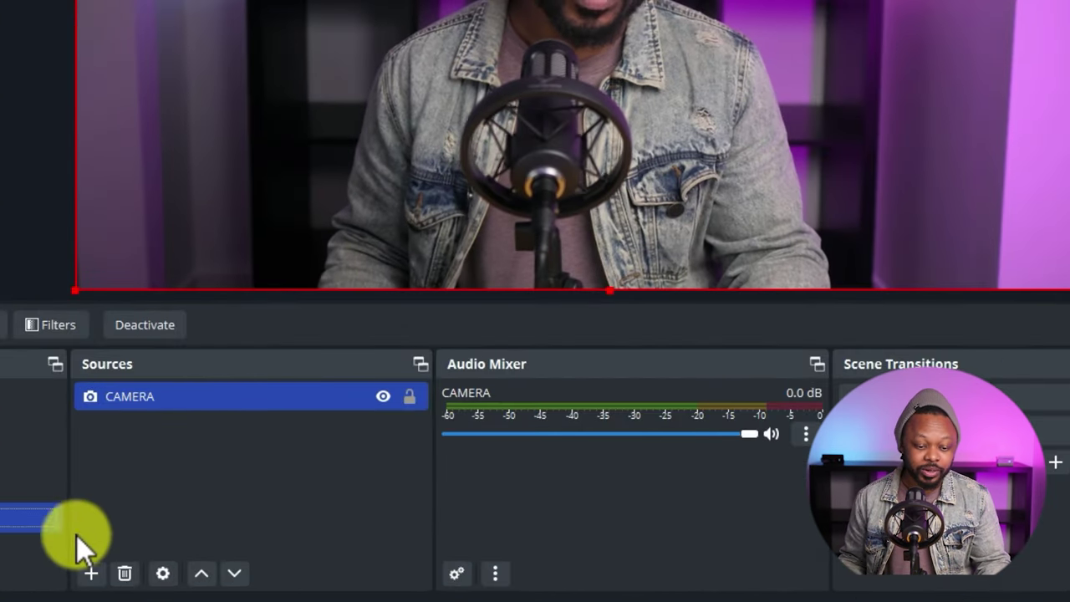
Add an Audio Input Capture source named MIC to the MAIN scene with Microphone (2- Blackmagic Design) as its device.
{"action": "left_click", "coordinate": [91, 573]}
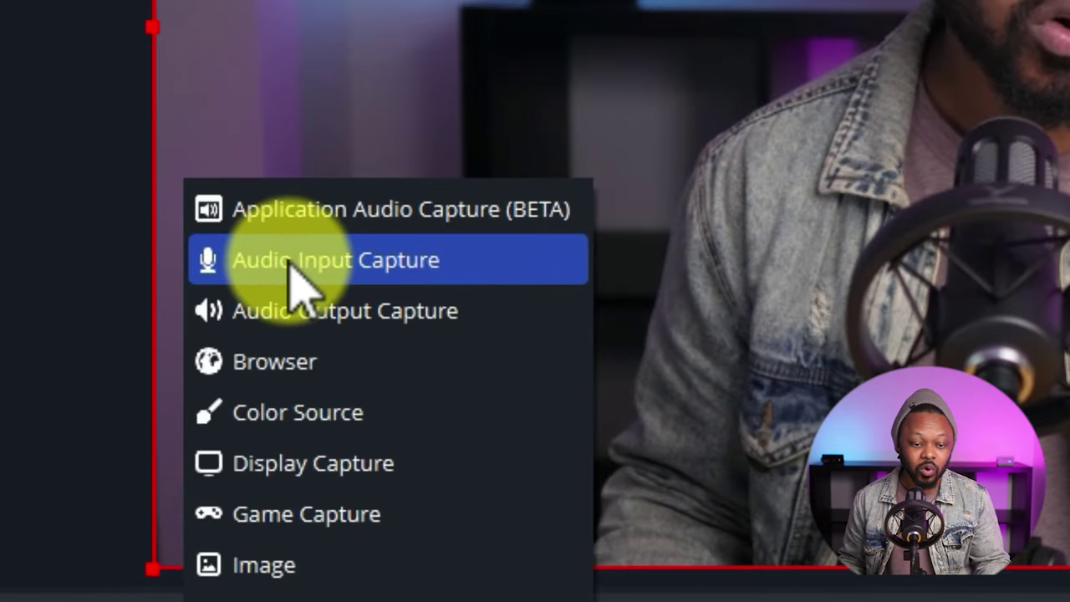
{"action": "left_click", "coordinate": [342, 266]}
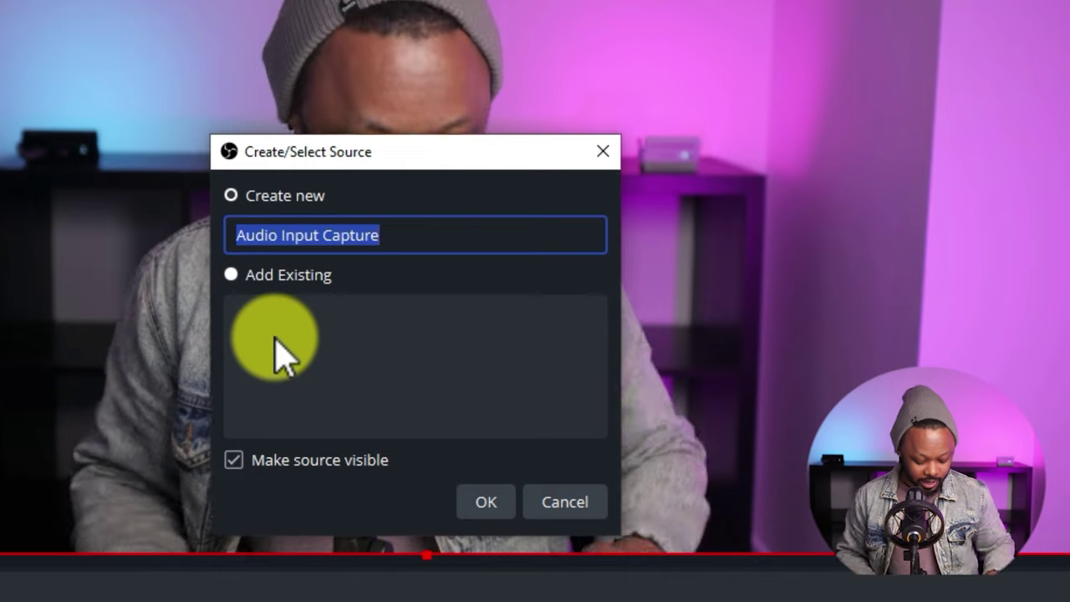
{"action": "type", "text": "MIC"}
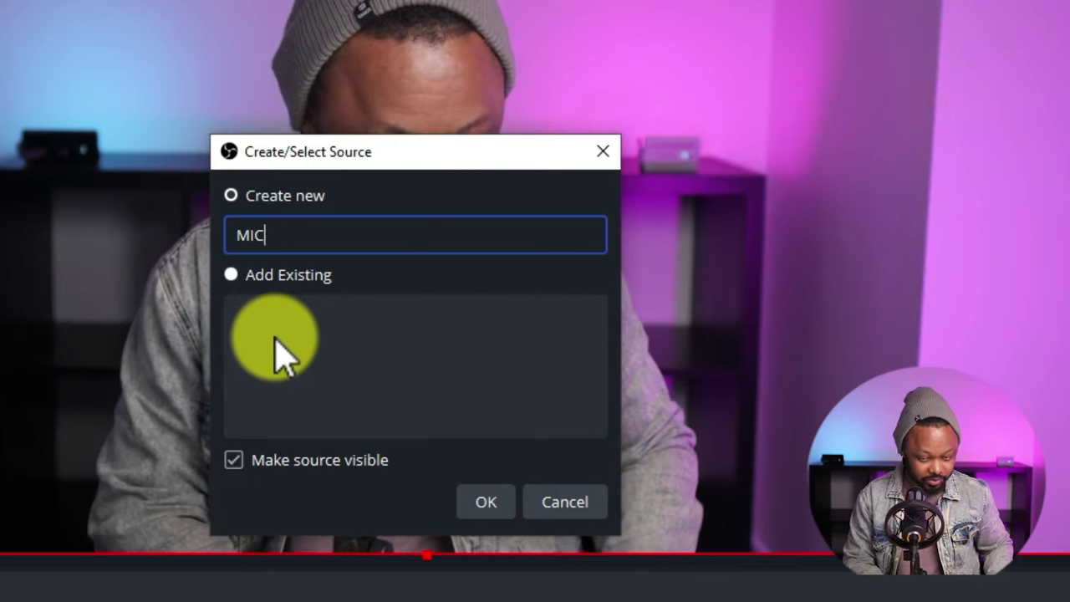
{"action": "left_click", "coordinate": [487, 502]}
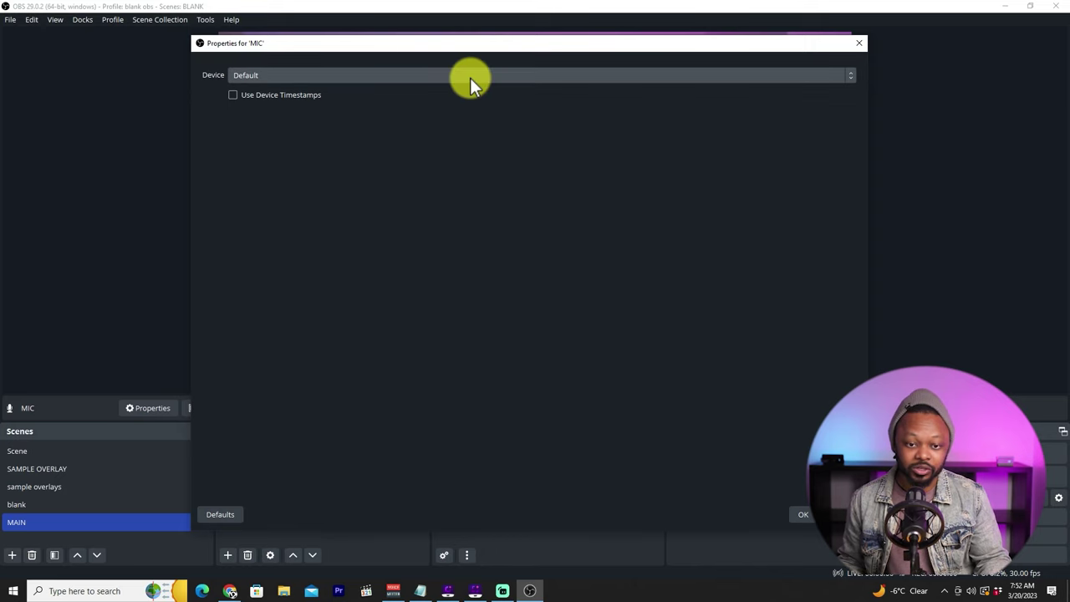
{"action": "left_click", "coordinate": [469, 77]}
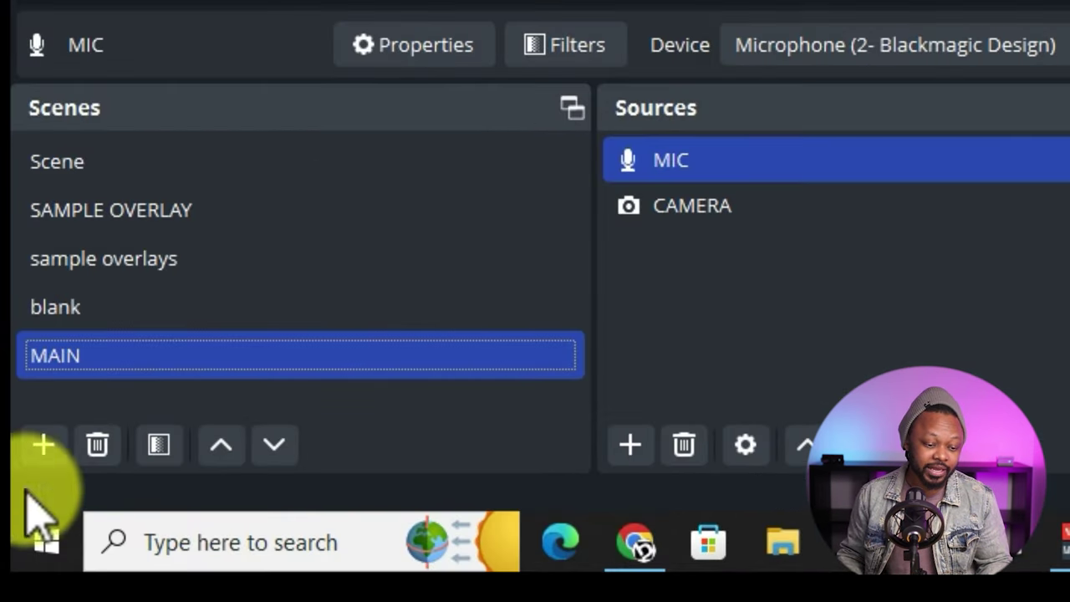
Add a new scene named WELCOME.
{"action": "left_click", "coordinate": [43, 446]}
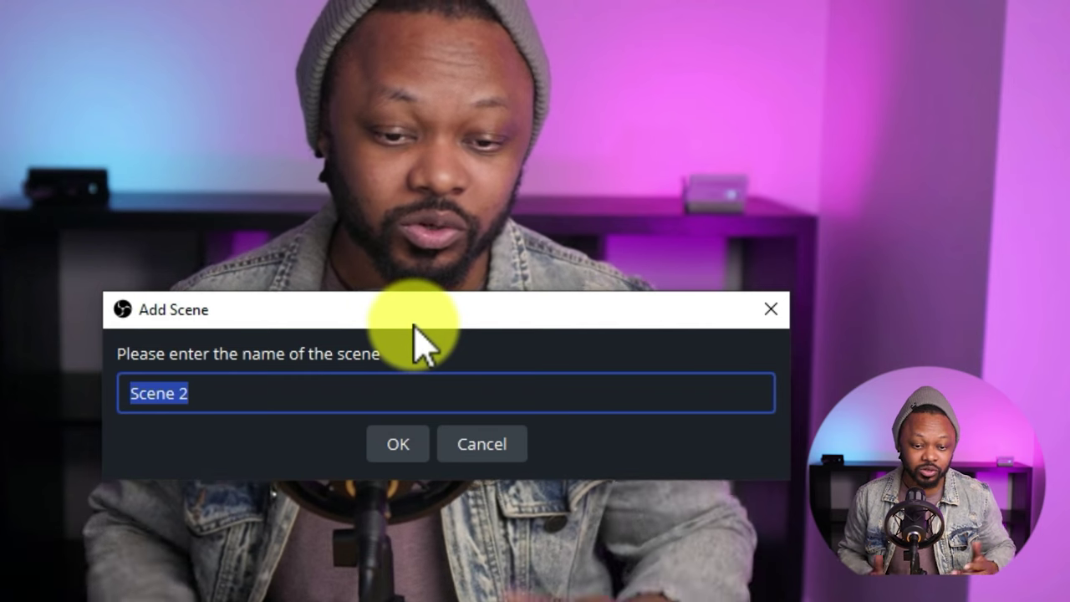
{"action": "type", "text": "wELCOM"}
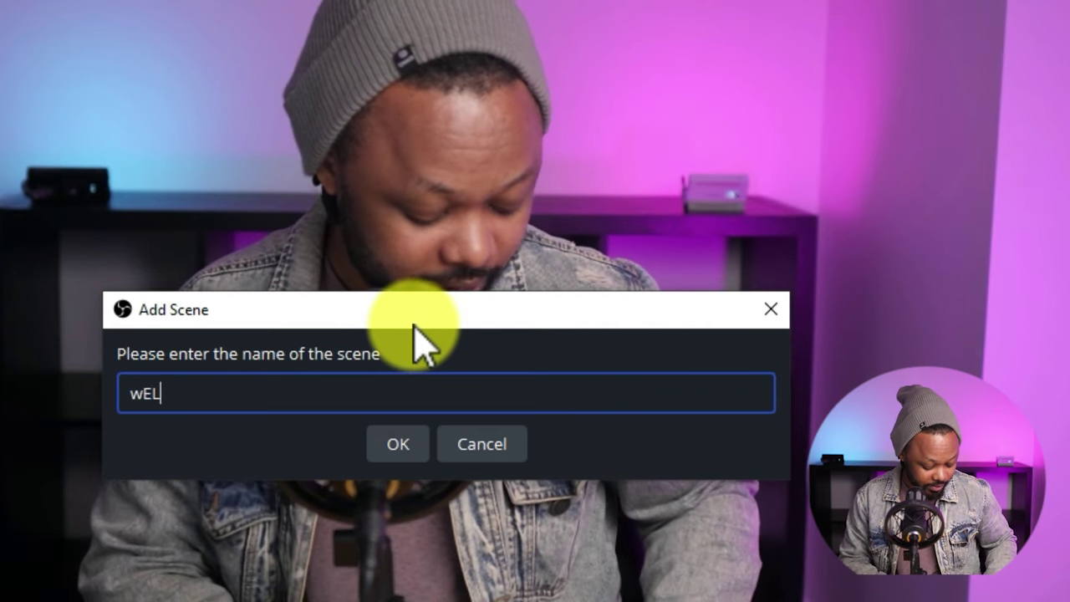
{"action": "left_click", "coordinate": [404, 448]}
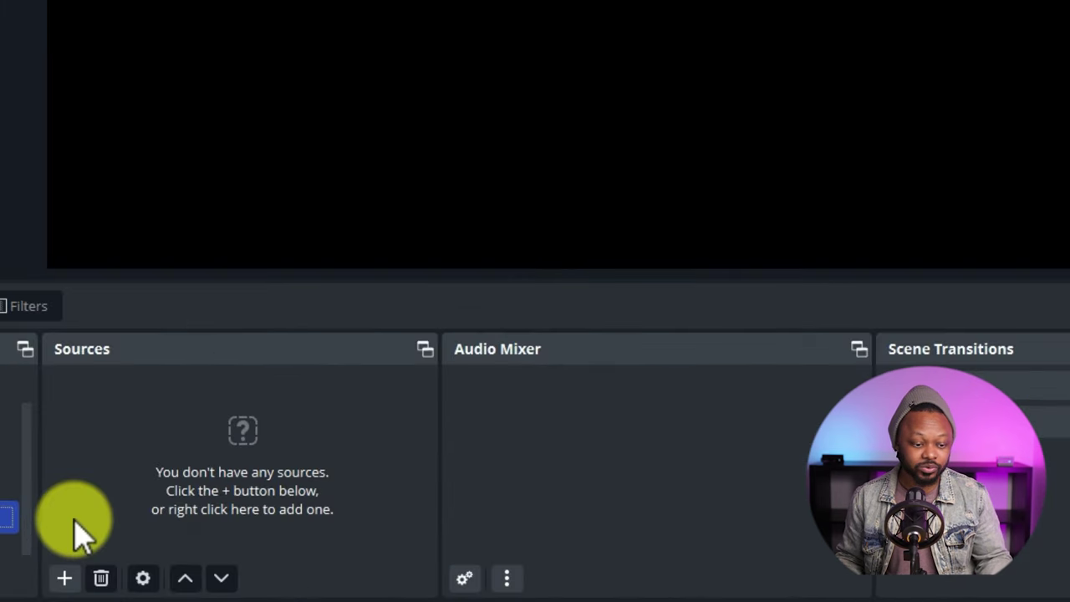
Add a new Image source named WELCOME IMAGE to the WELCOME scene.
{"action": "left_click", "coordinate": [64, 578]}
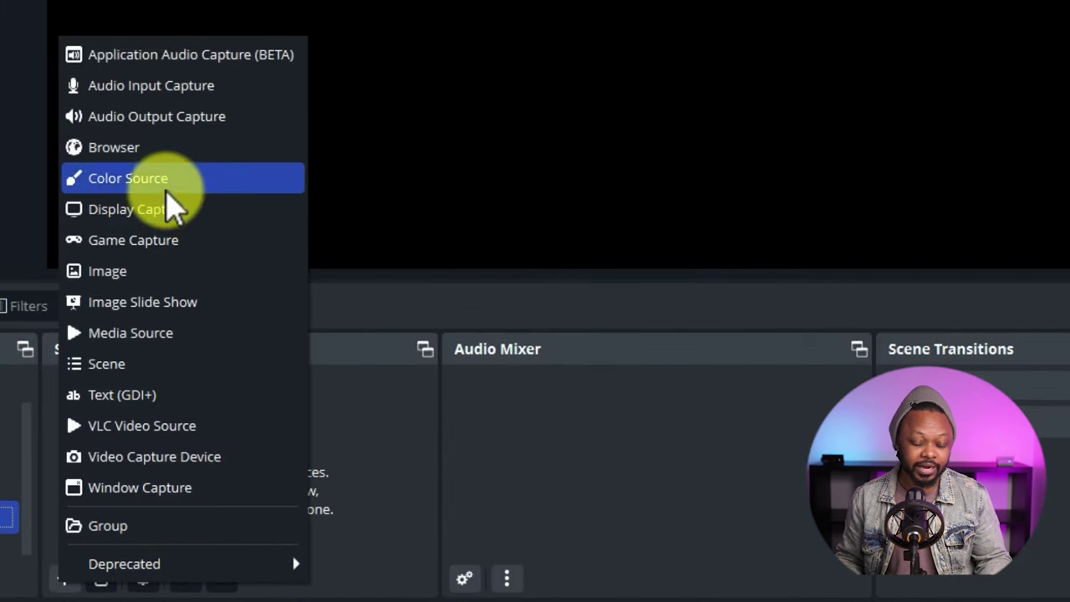
{"action": "left_click", "coordinate": [171, 284]}
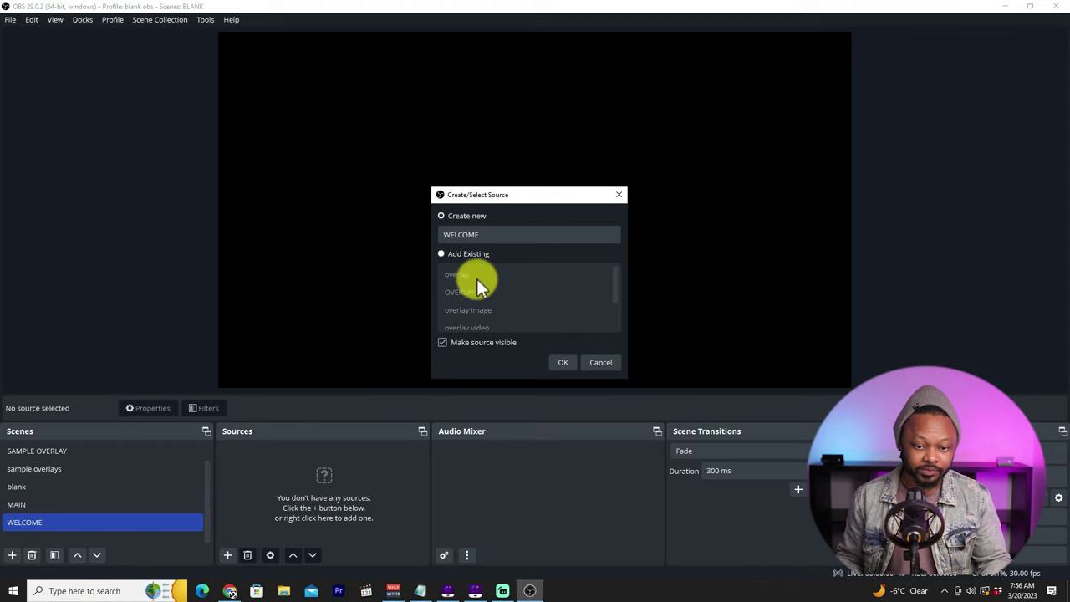
{"action": "left_click", "coordinate": [498, 235]}
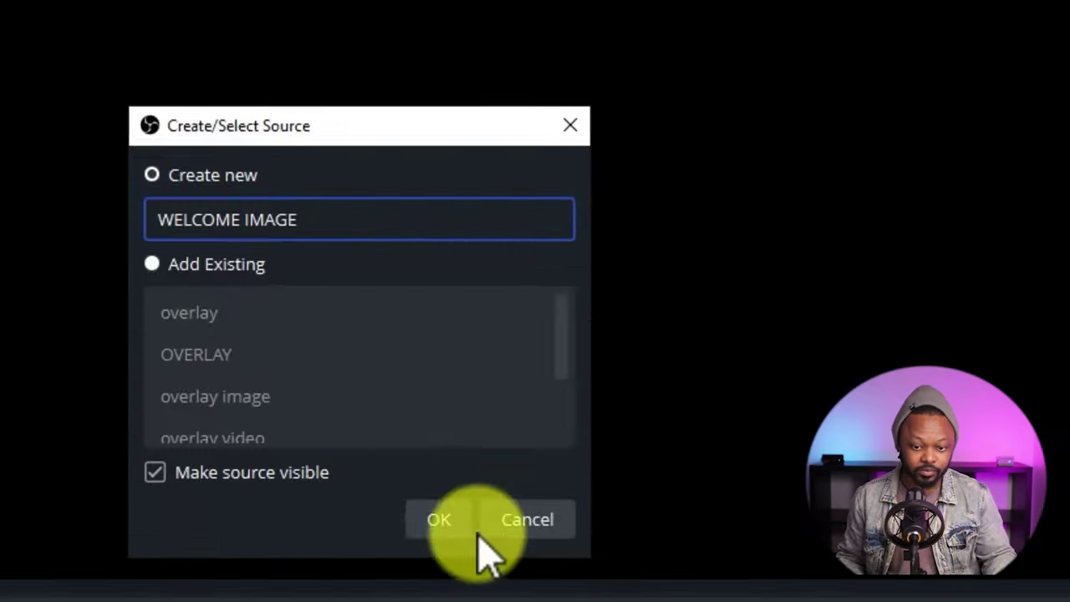
{"action": "left_click", "coordinate": [569, 363]}
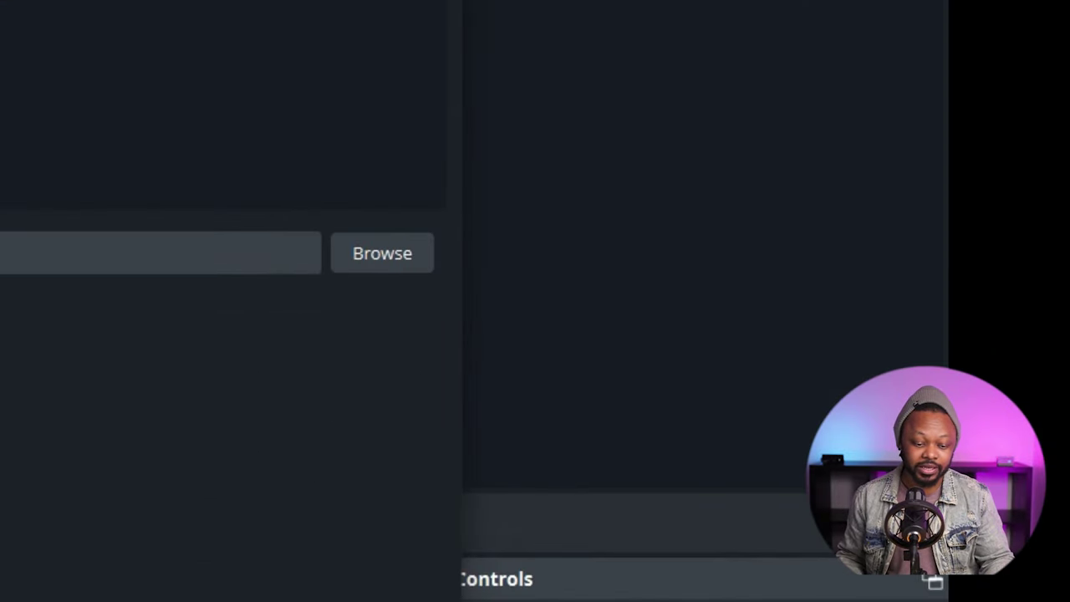
Load the empty-dark-abstract-background neon circle picture from Downloads into WELCOME IMAGE and accept its properties.
{"action": "left_click", "coordinate": [382, 253]}
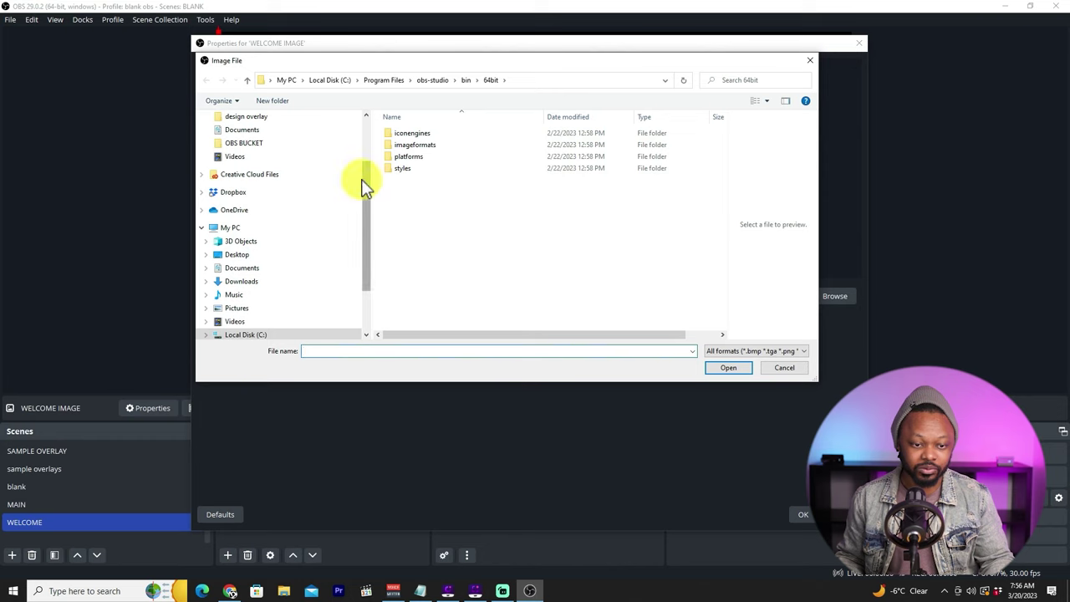
{"action": "left_click_drag", "start_coordinate": [365, 185], "coordinate": [370, 143]}
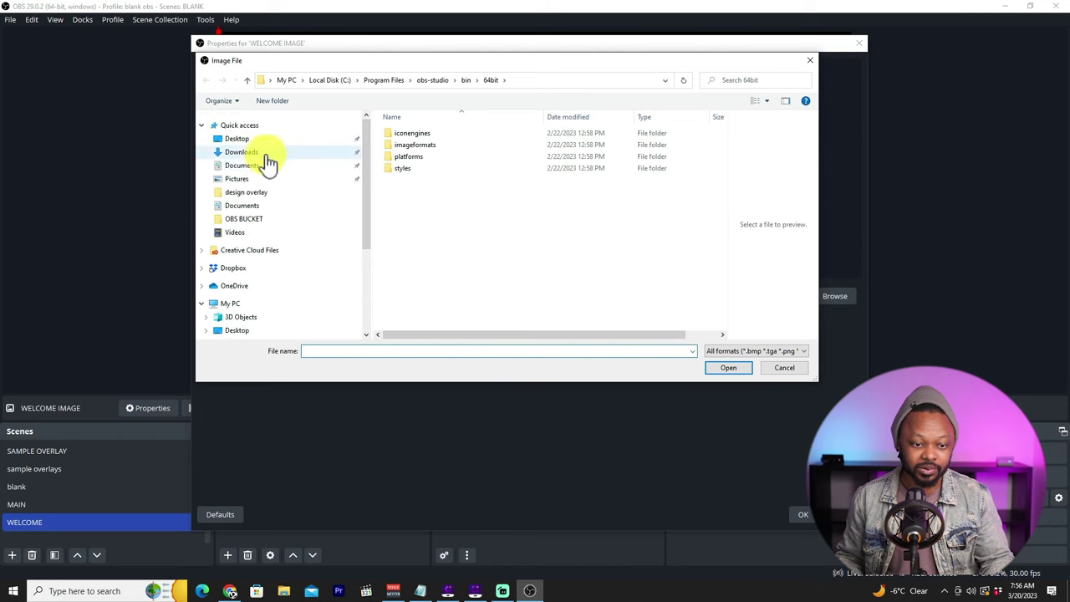
{"action": "left_click", "coordinate": [265, 155]}
{"action": "left_click_drag", "start_coordinate": [720, 126], "coordinate": [722, 159]}
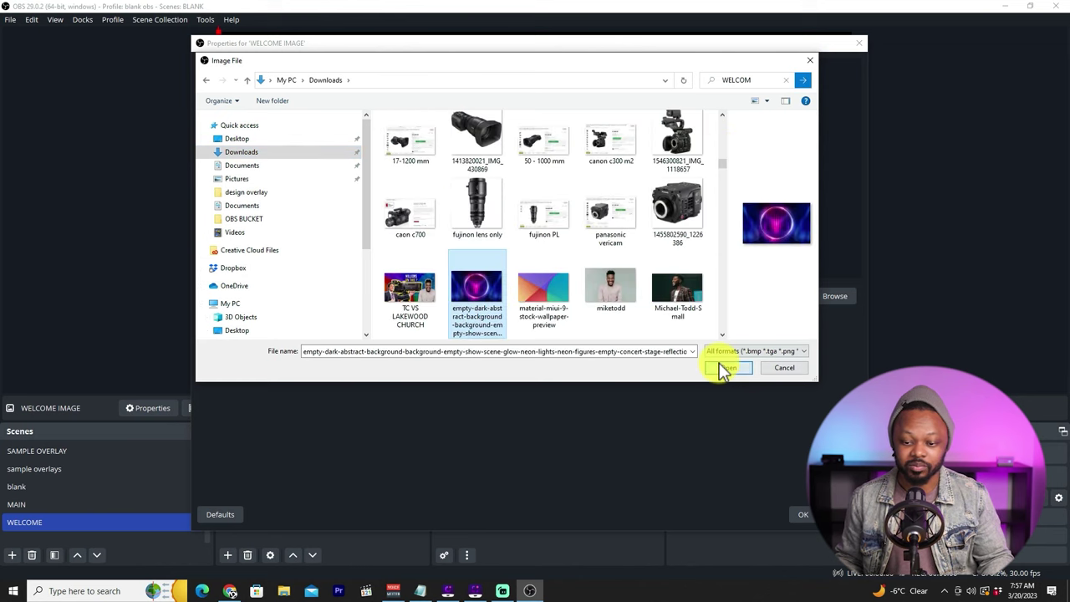
{"action": "left_click", "coordinate": [724, 369]}
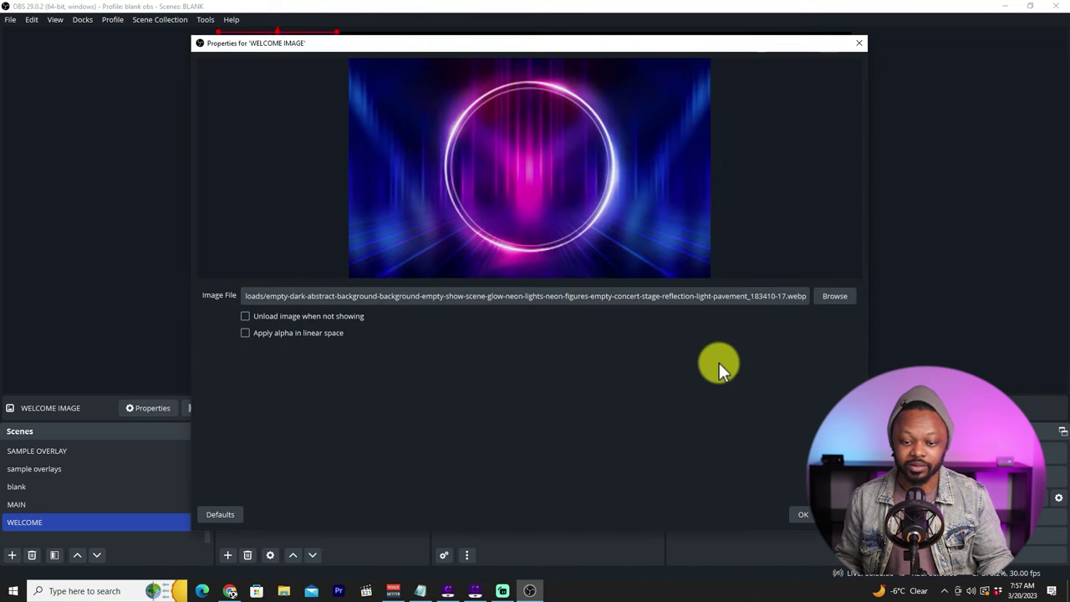
{"action": "left_click", "coordinate": [798, 513]}
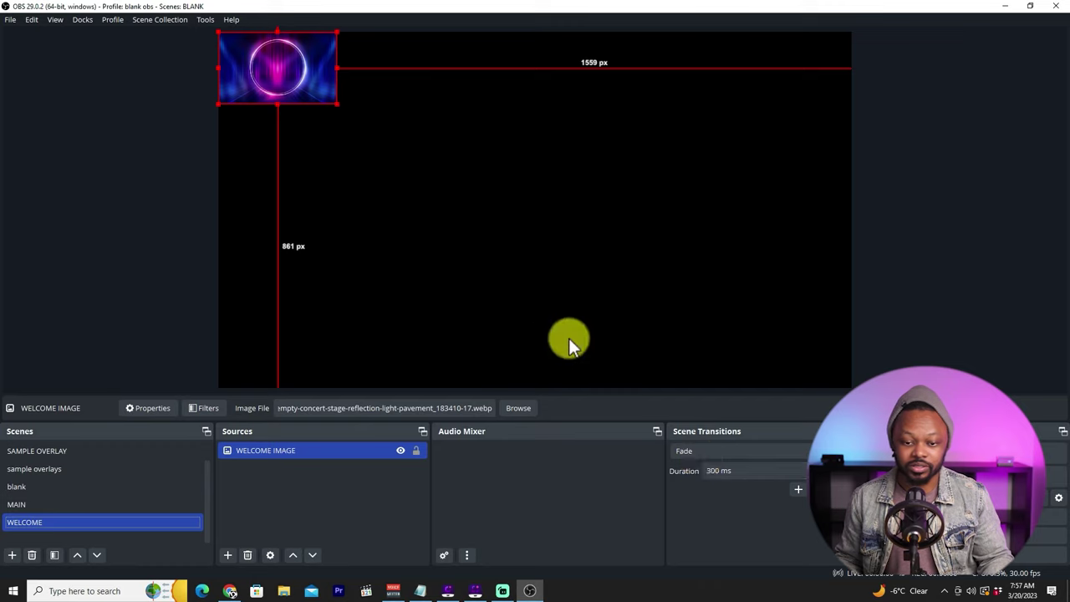
Fit the WELCOME IMAGE source to the screen with the Transform options.
{"action": "right_click", "coordinate": [283, 66]}
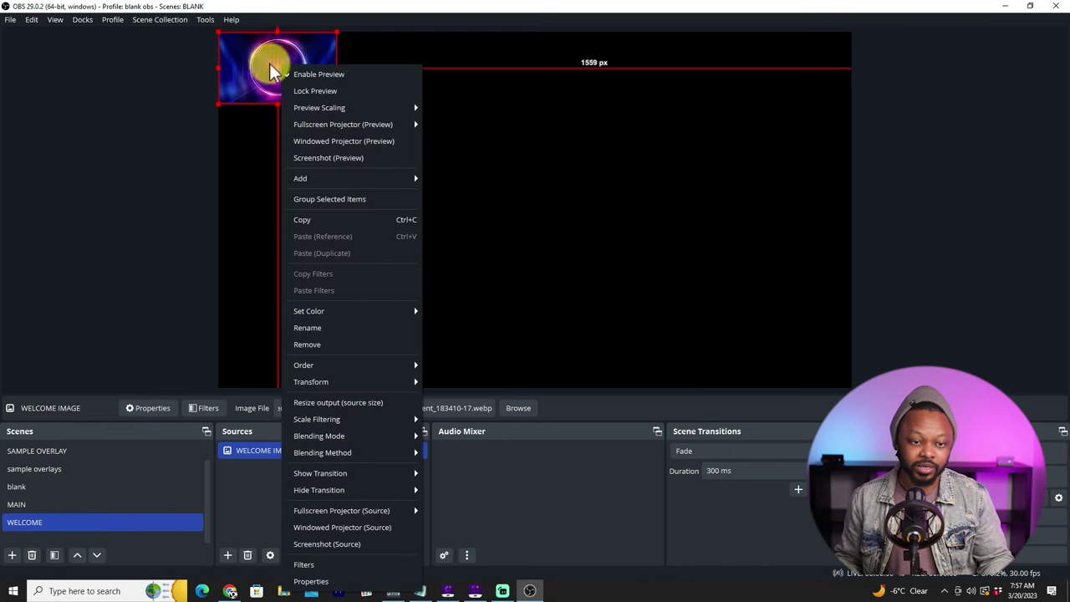
{"action": "mouse_move", "coordinate": [357, 478]}
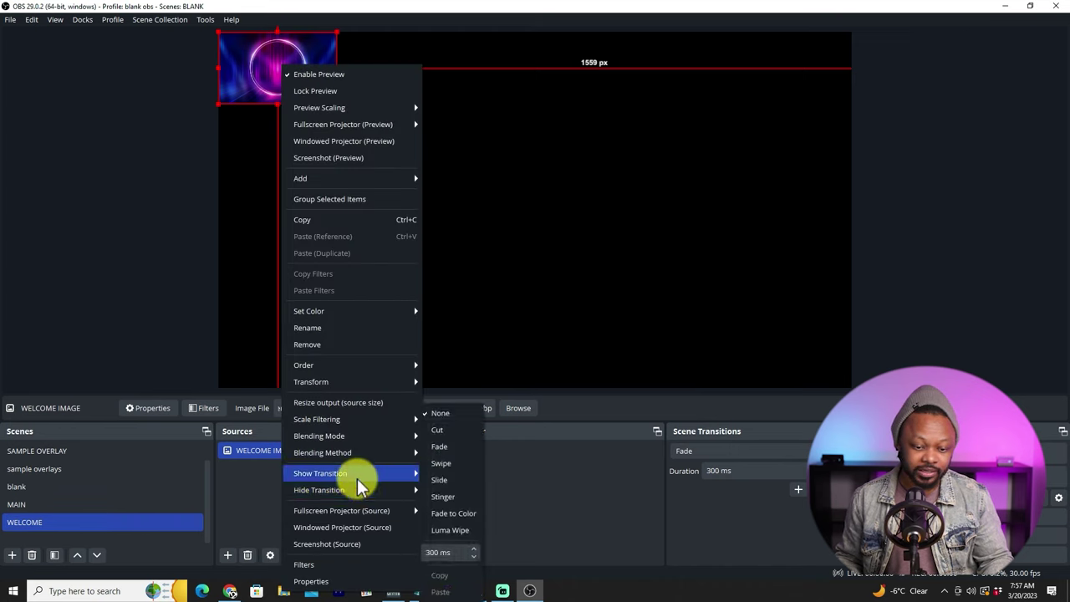
{"action": "mouse_move", "coordinate": [342, 382]}
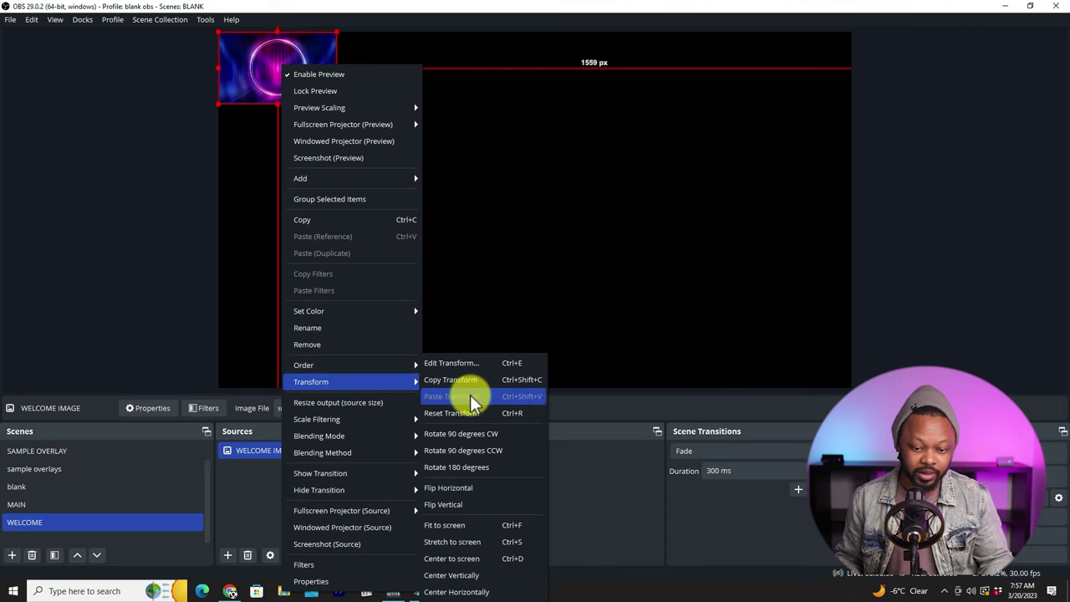
{"action": "left_click", "coordinate": [469, 524]}
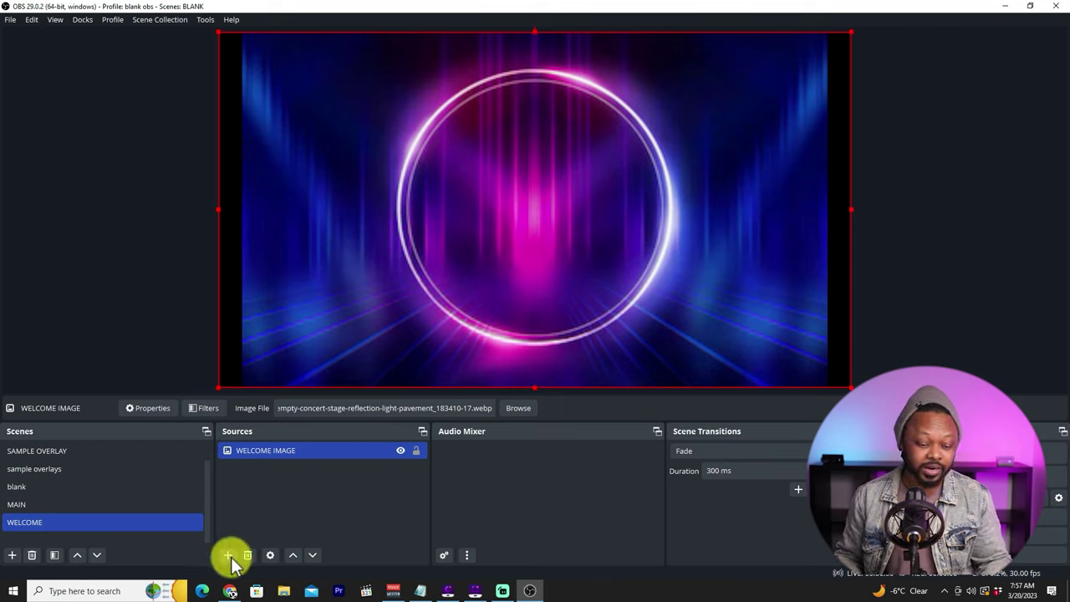
Add a new Text (GDI+) source named WELCOME TEXT to the WELCOME scene.
{"action": "left_click", "coordinate": [228, 554]}
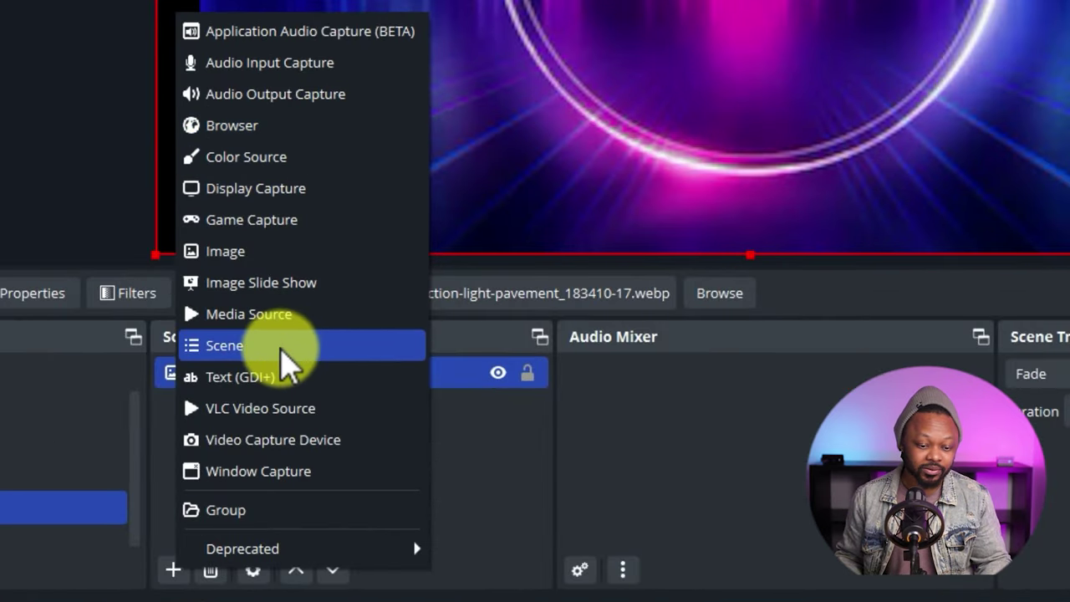
{"action": "left_click", "coordinate": [242, 376]}
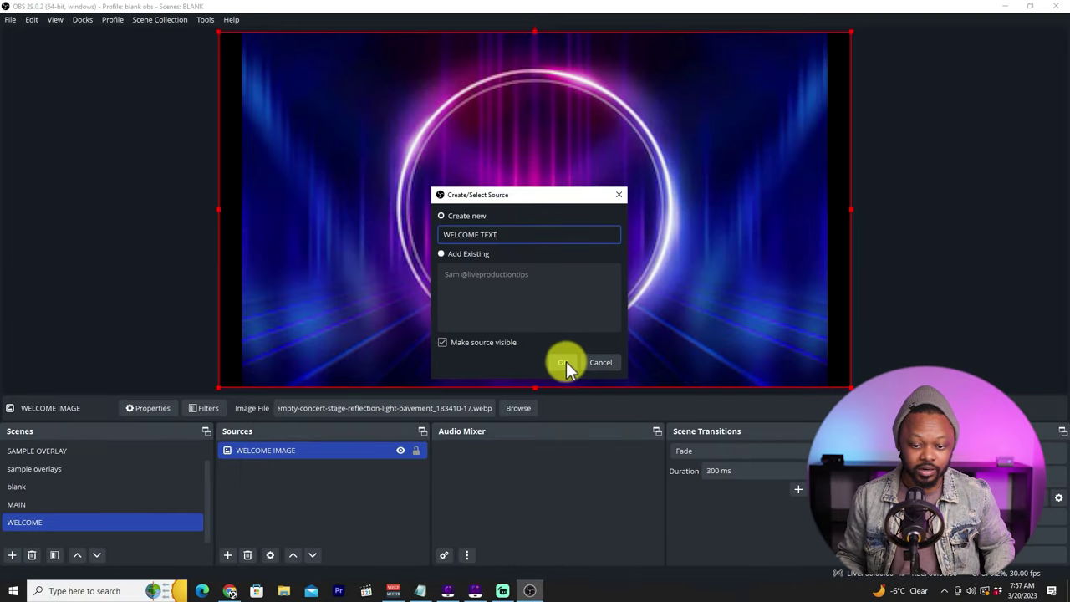
{"action": "left_click", "coordinate": [565, 361]}
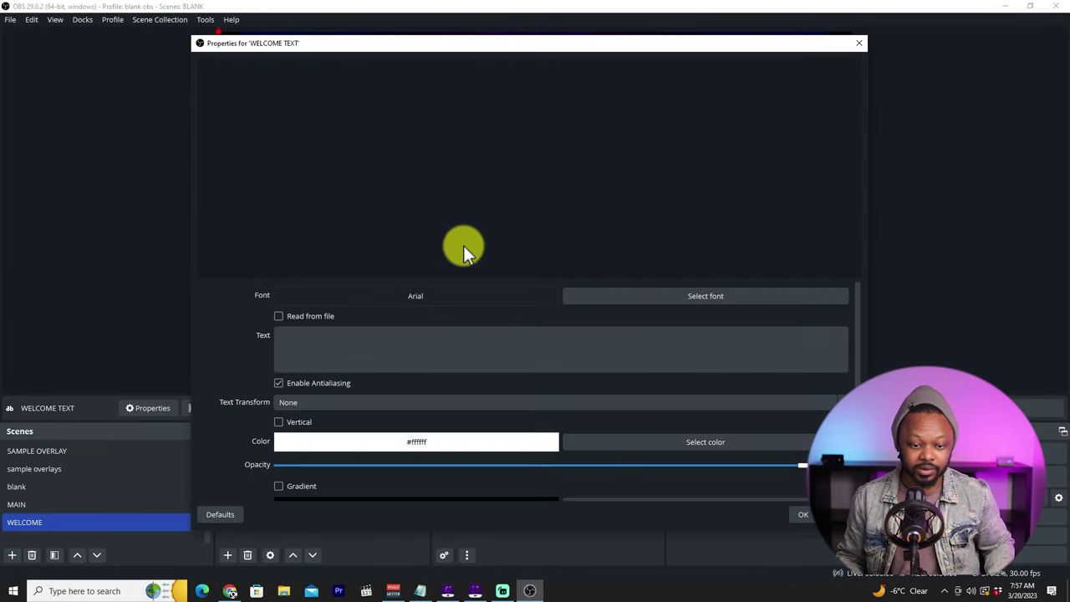
Enter WELCOME as the source's text, set its font to Bebas Neue Bold, and accept the properties.
{"action": "left_click", "coordinate": [341, 348]}
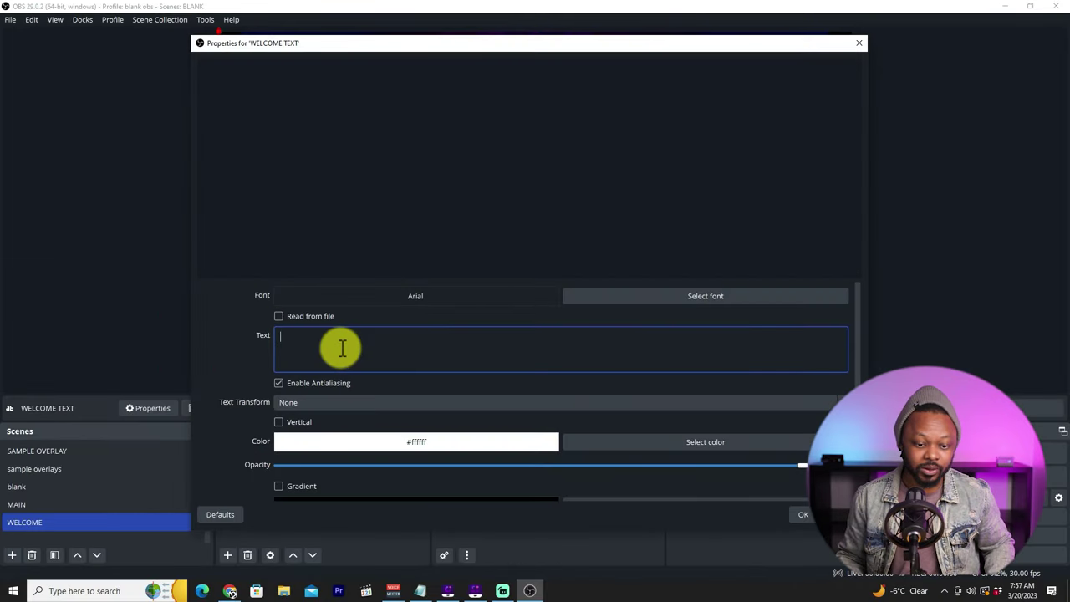
{"action": "type", "text": "WELCOME"}
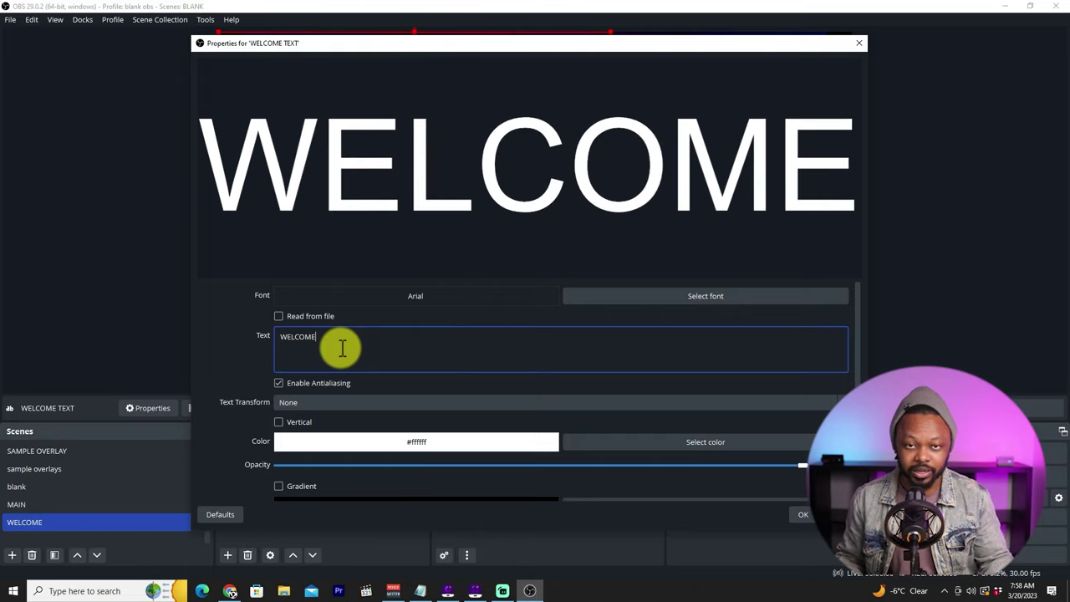
{"action": "left_click", "coordinate": [707, 297]}
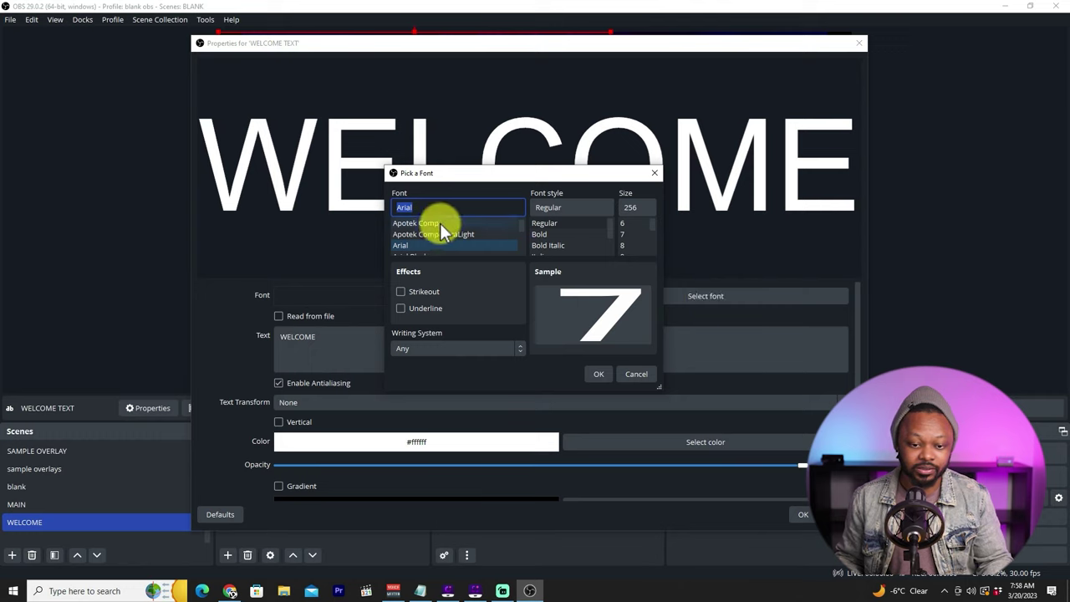
{"action": "scroll", "coordinate": [443, 229], "scroll_direction": "down", "scroll_amount": 10}
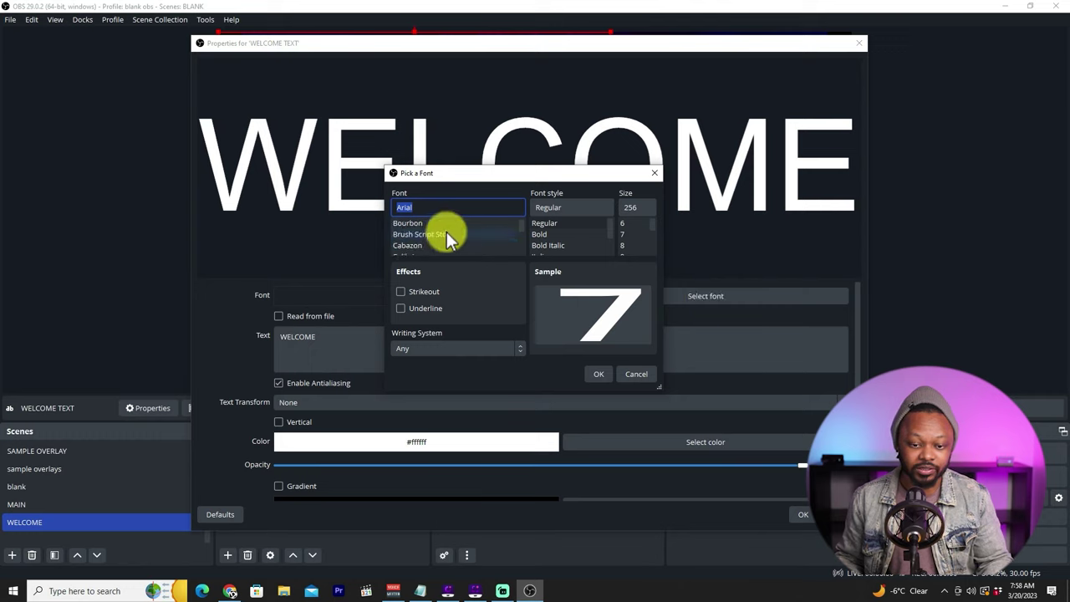
{"action": "scroll", "coordinate": [447, 234], "scroll_direction": "up", "scroll_amount": 2}
{"action": "left_click", "coordinate": [446, 234]}
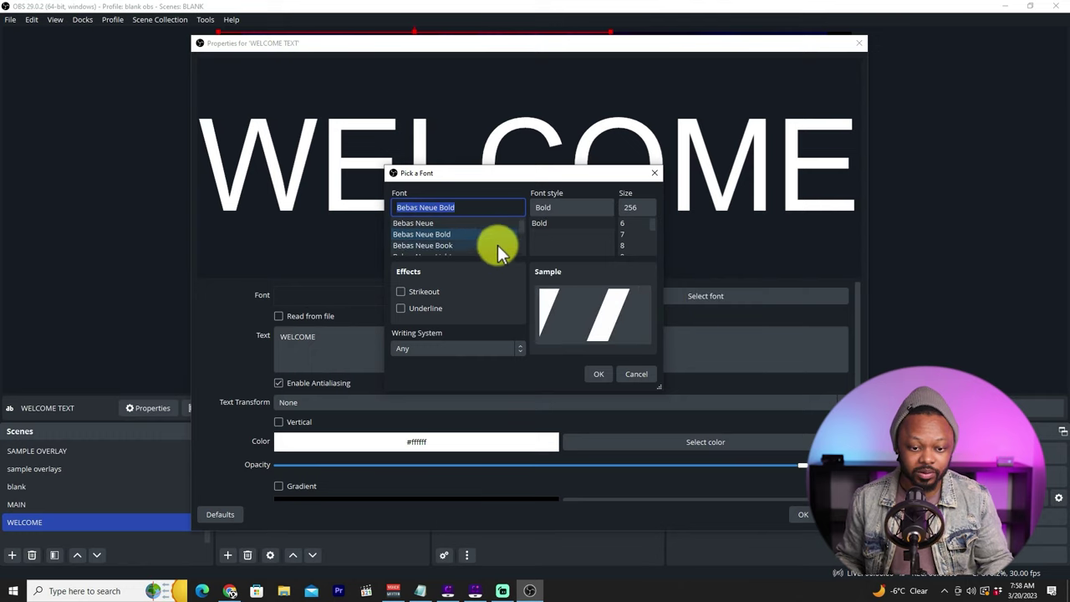
{"action": "left_click", "coordinate": [599, 374]}
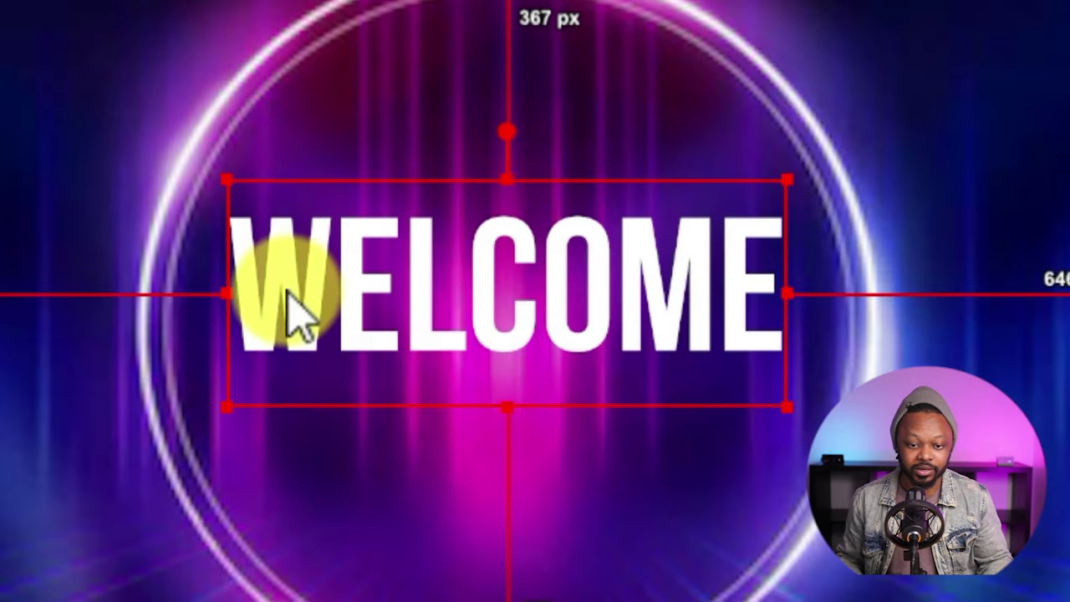
Enlarge the WELCOME text to span the neon circle's width and move it to the circle's middle.
{"action": "left_click_drag", "start_coordinate": [227, 290], "coordinate": [172, 289]}
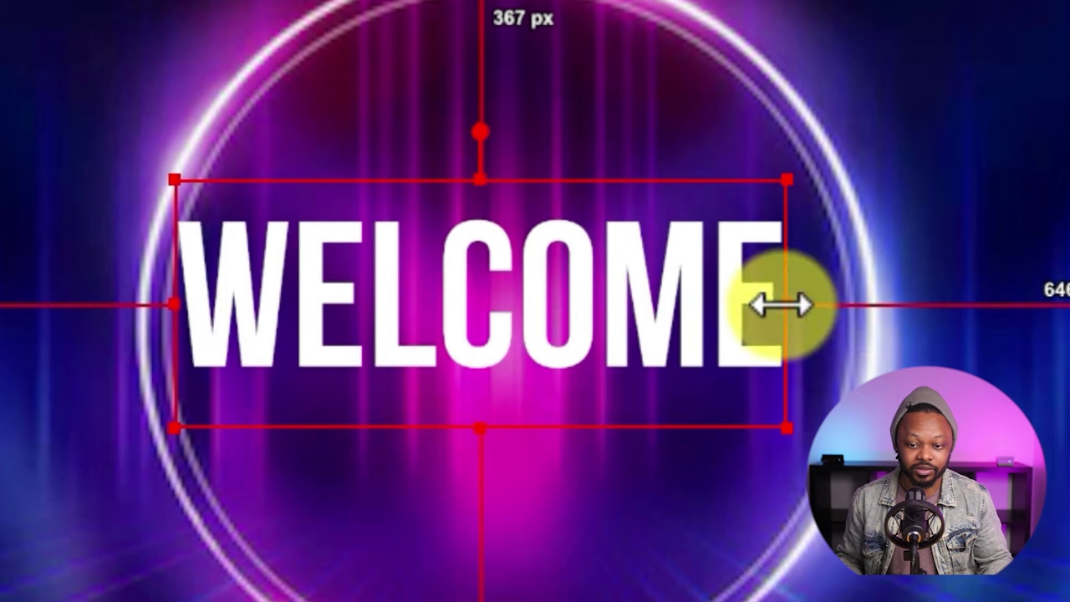
{"action": "left_click_drag", "start_coordinate": [783, 306], "coordinate": [853, 304]}
{"action": "left_click_drag", "start_coordinate": [608, 311], "coordinate": [599, 304]}
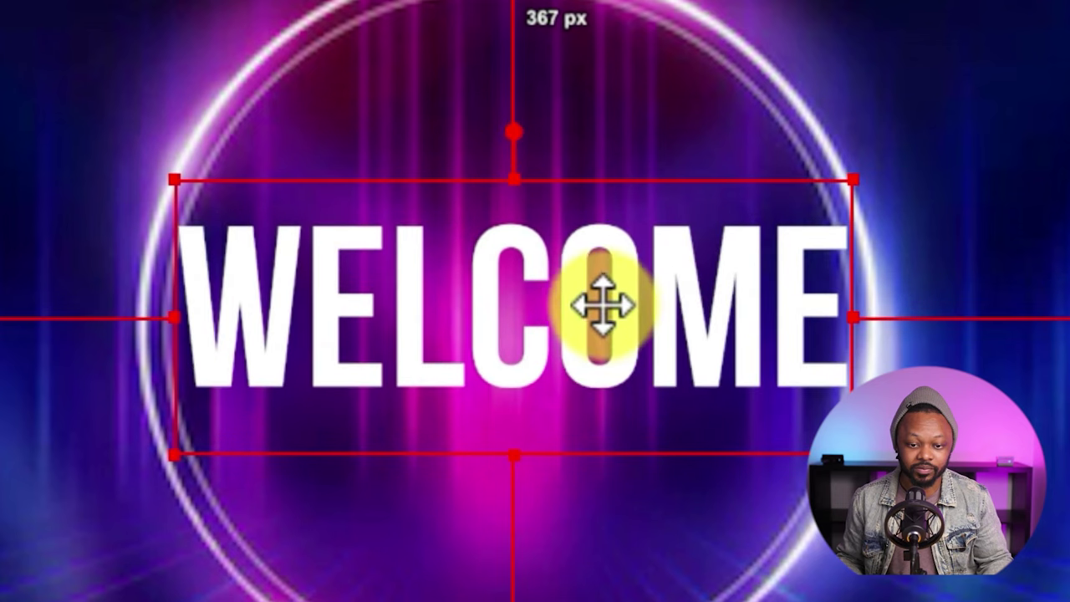
{"action": "left_click_drag", "start_coordinate": [513, 192], "coordinate": [544, 306]}
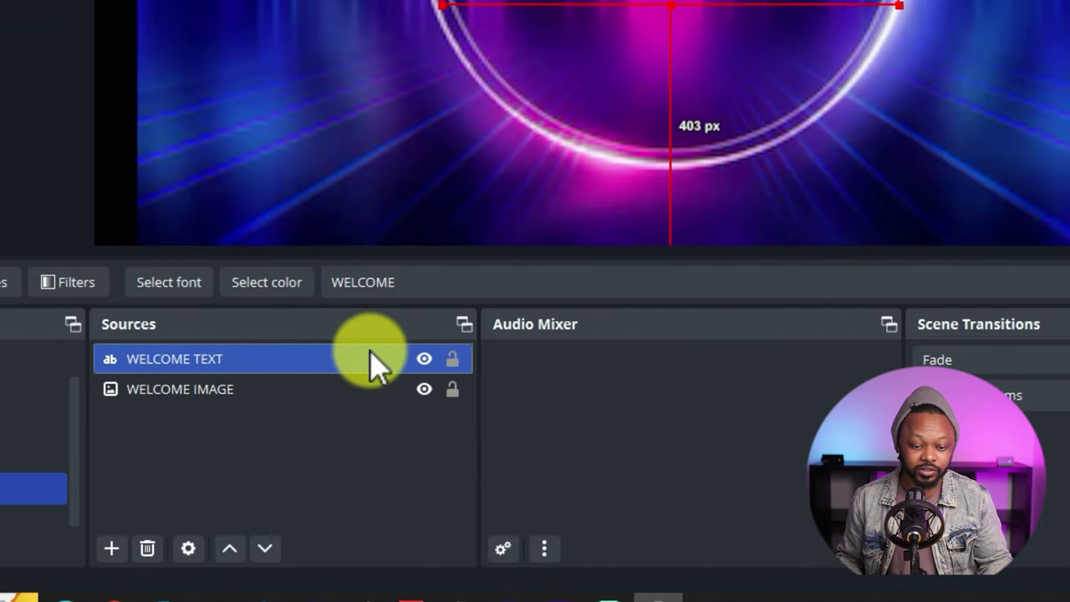
Add a blue outline to the WELCOME TEXT source in its properties, leaving the gradient off, and accept the properties.
{"action": "right_click", "coordinate": [369, 353]}
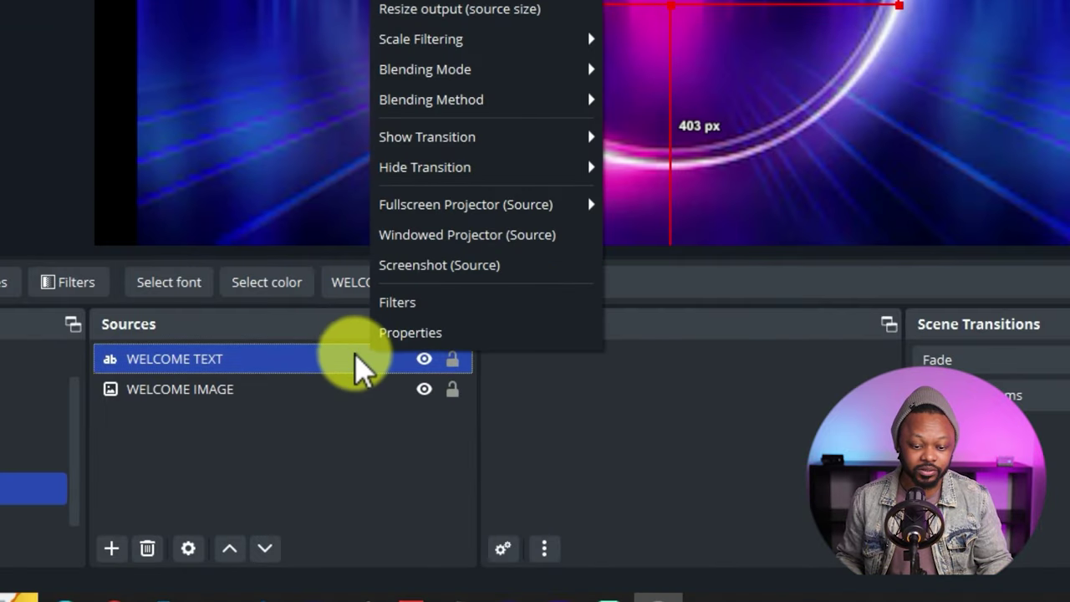
{"action": "left_click", "coordinate": [403, 333]}
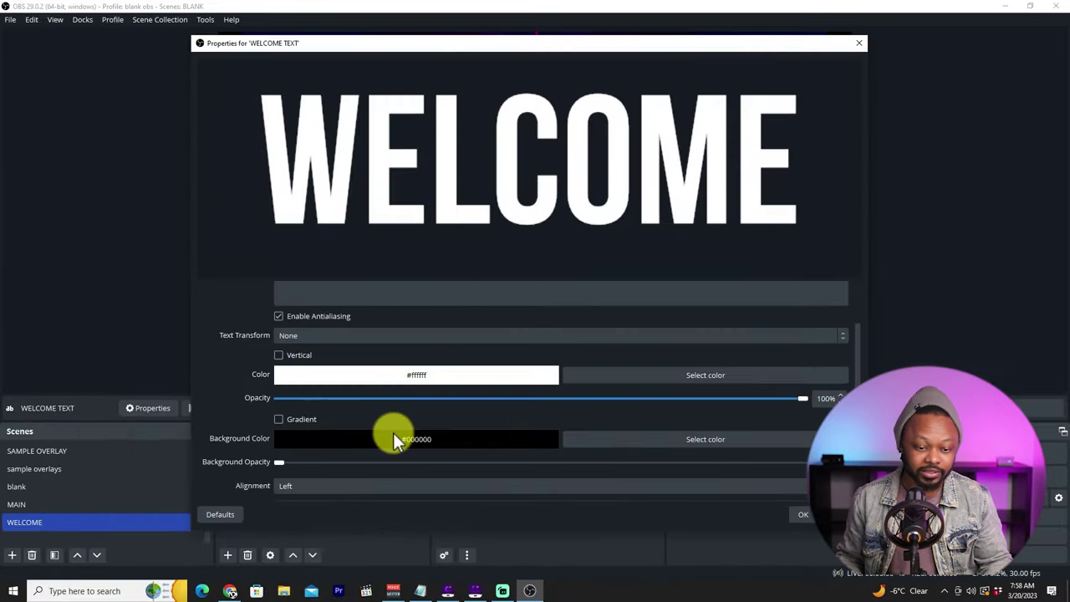
{"action": "scroll", "coordinate": [360, 438], "scroll_direction": "down", "scroll_amount": 1}
{"action": "left_click", "coordinate": [276, 385]}
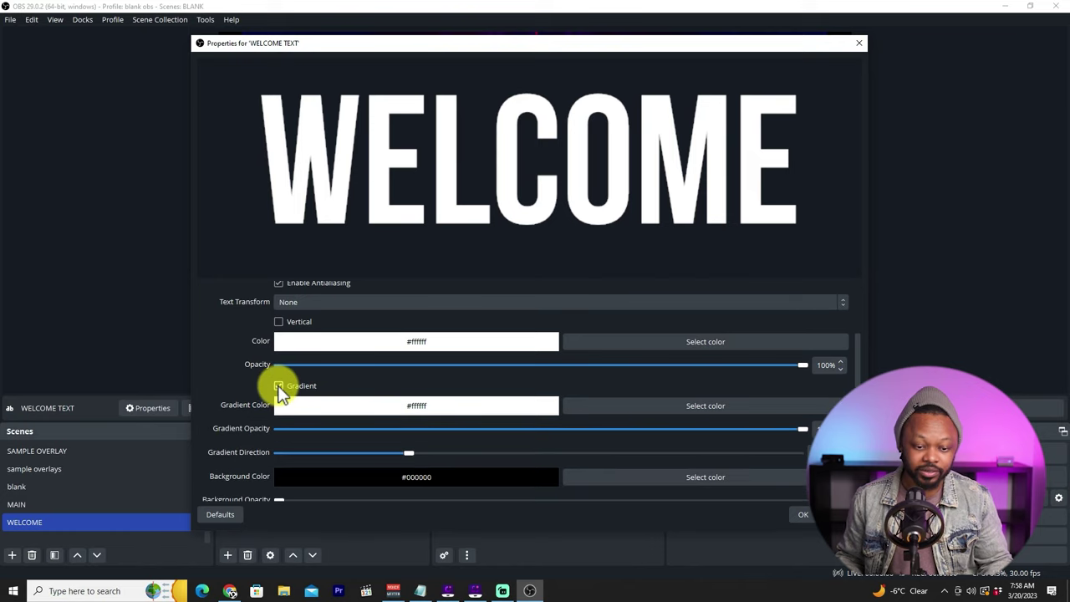
{"action": "left_click", "coordinate": [276, 384]}
{"action": "scroll", "coordinate": [402, 390], "scroll_direction": "down", "scroll_amount": 1}
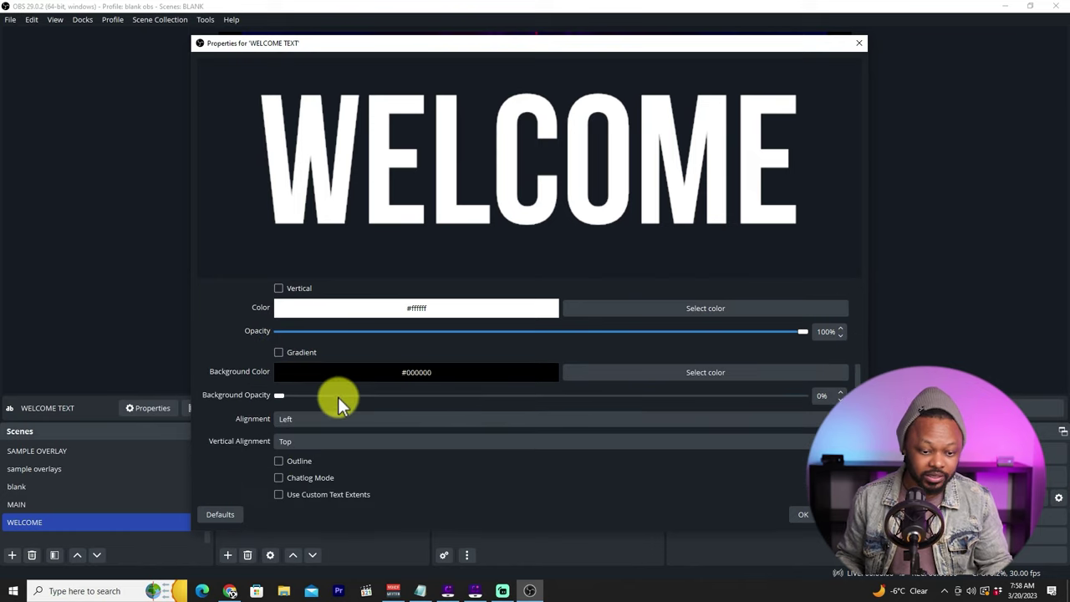
{"action": "key", "text": "Return"}
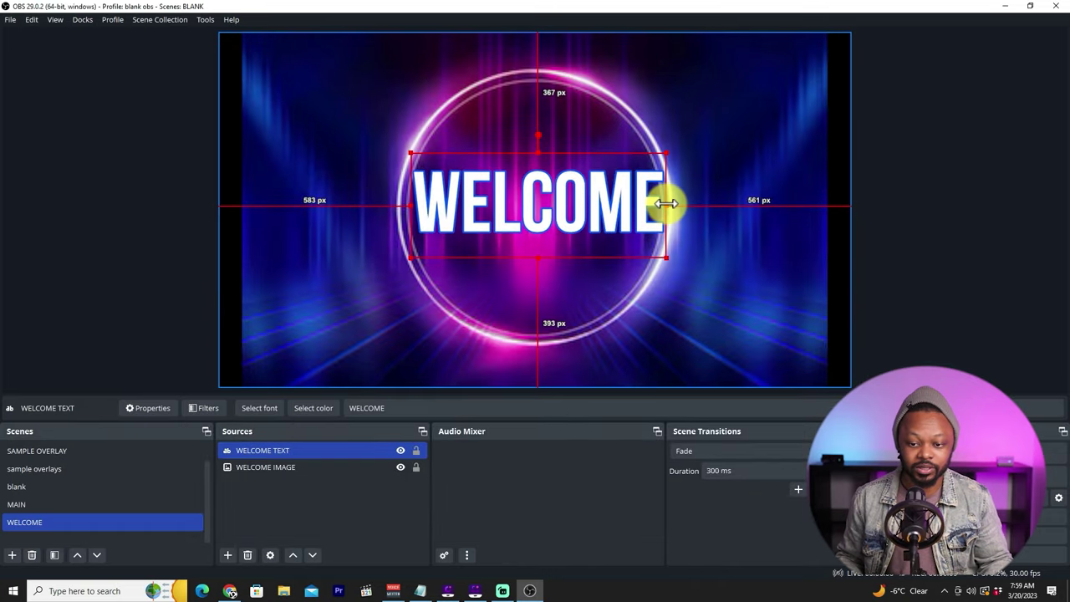
{"action": "left_click", "coordinate": [458, 348]}
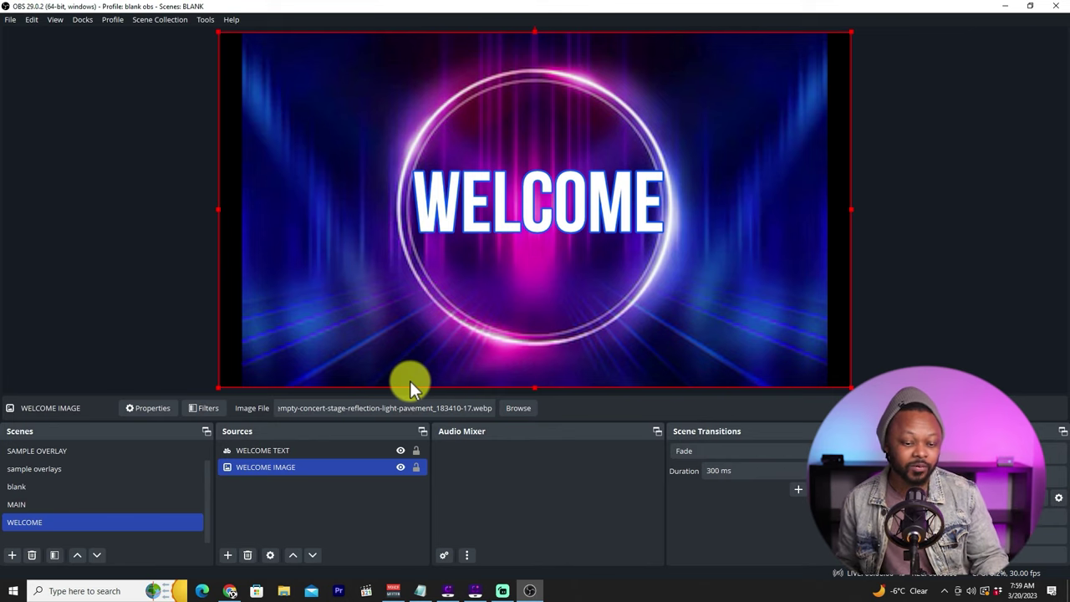
Move the WELCOME scene above MAIN in the scene order, check the MAIN scene, and return to WELCOME.
{"action": "left_click_drag", "start_coordinate": [74, 522], "coordinate": [66, 502]}
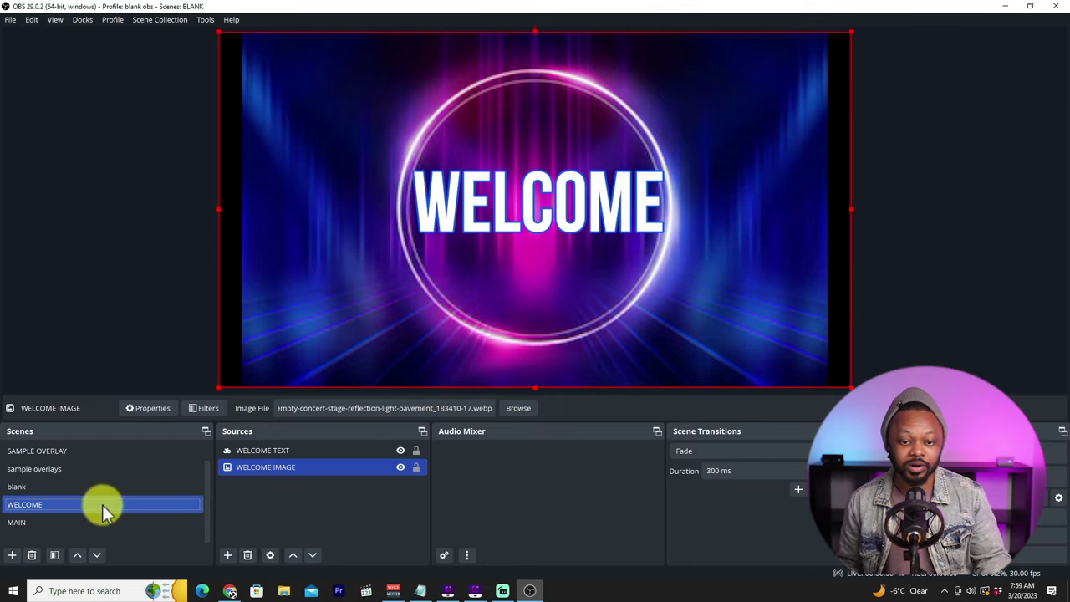
{"action": "left_click", "coordinate": [31, 522]}
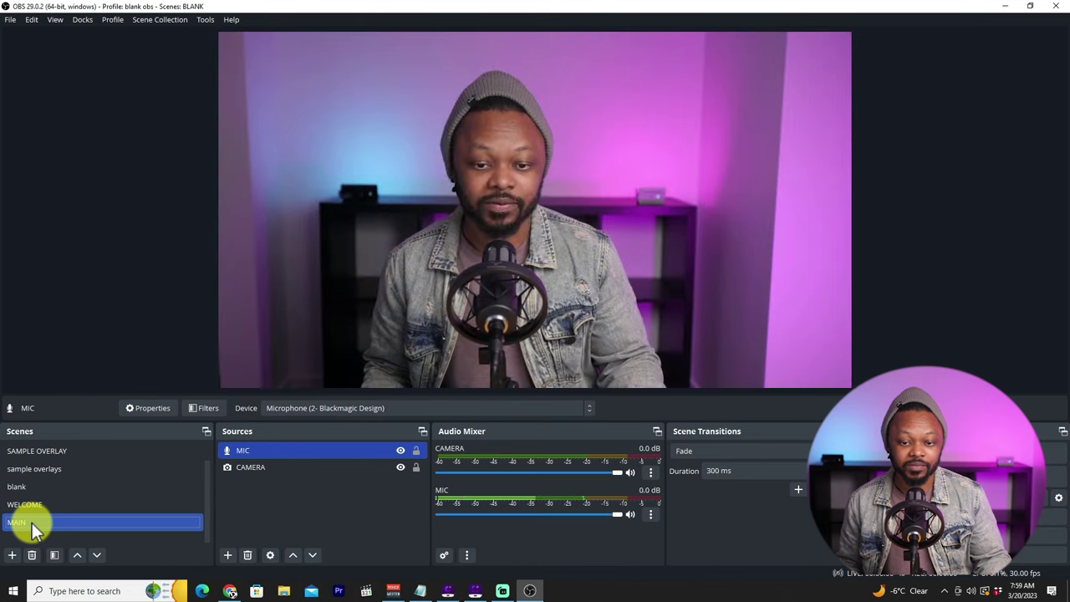
{"action": "left_click", "coordinate": [48, 506]}
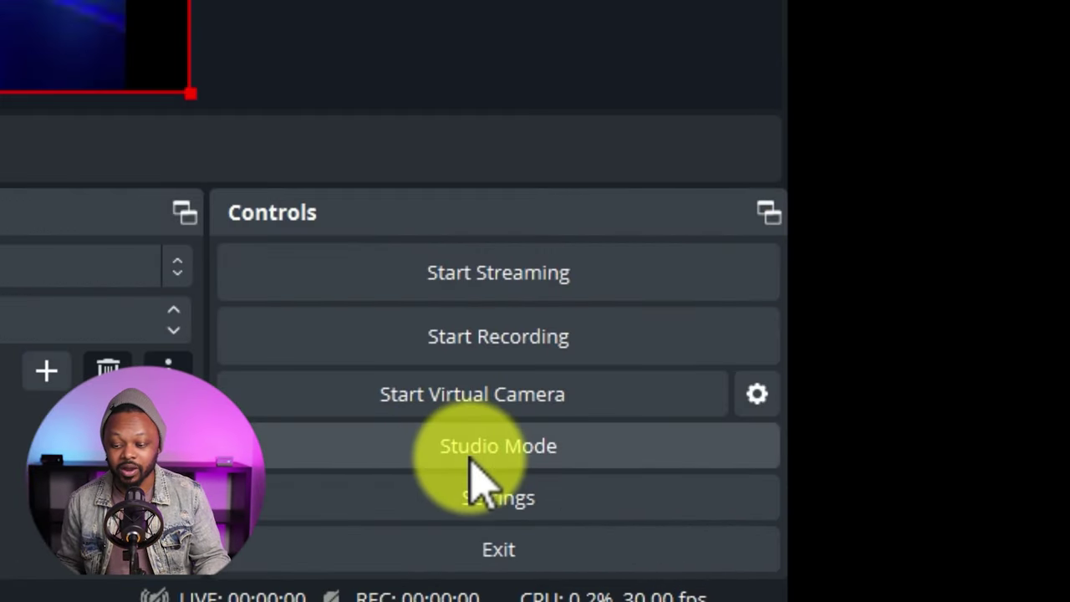
Turn on Studio Mode and test the Cut transition by swapping the MAIN and WELCOME scenes between preview and program.
{"action": "left_click", "coordinate": [470, 459]}
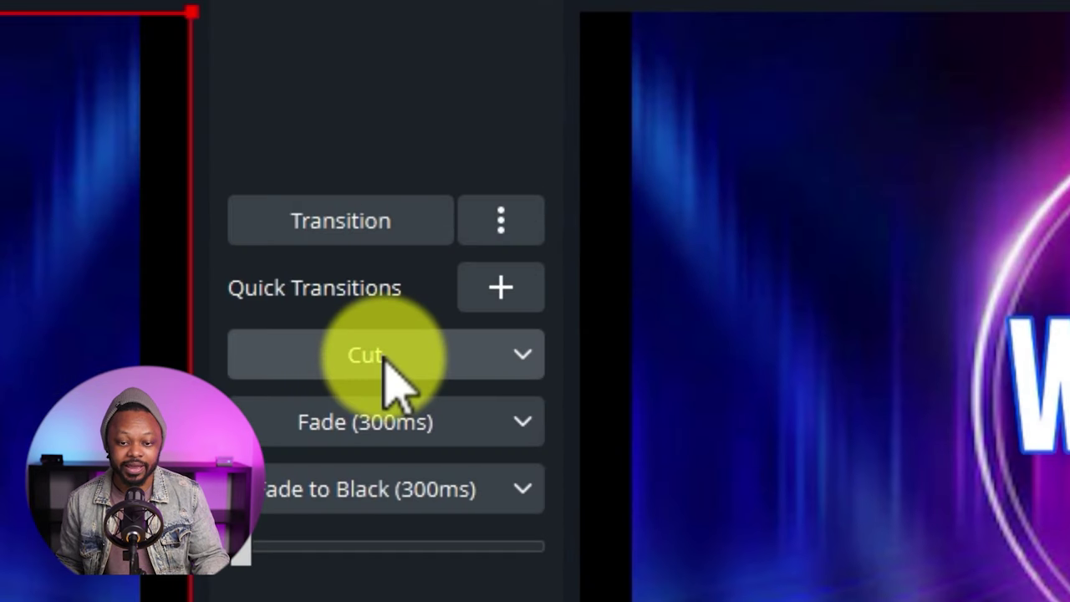
{"action": "left_click", "coordinate": [478, 266]}
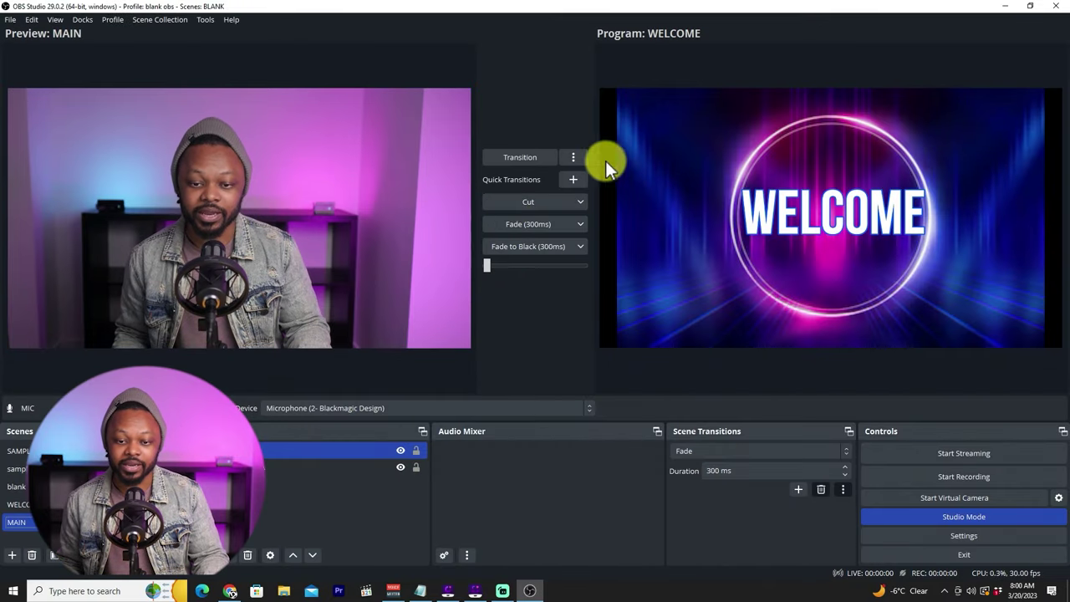
{"action": "left_click", "coordinate": [541, 202]}
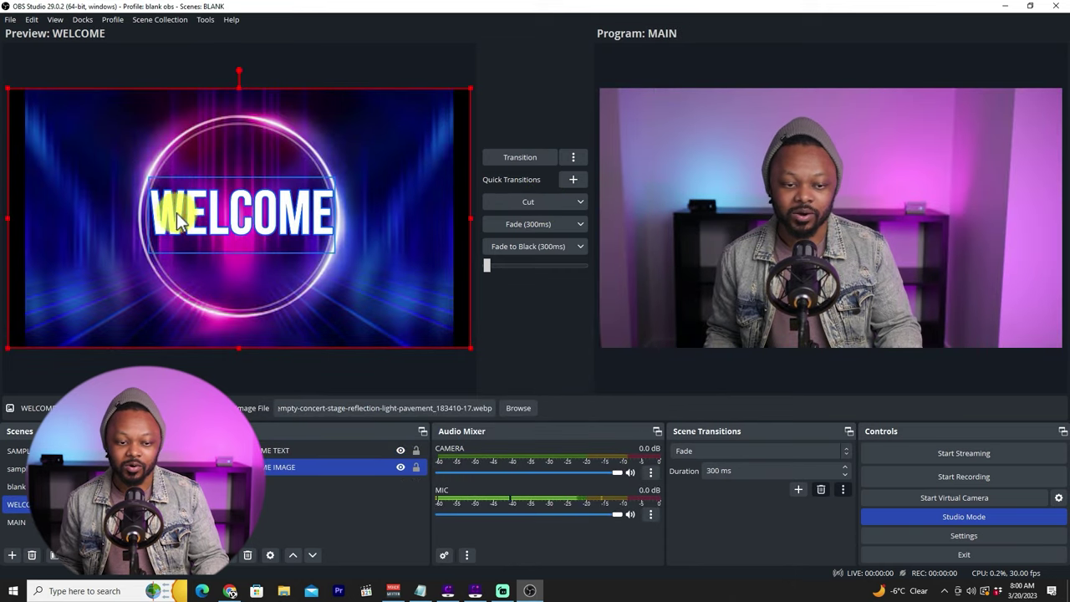
{"action": "left_click", "coordinate": [530, 203]}
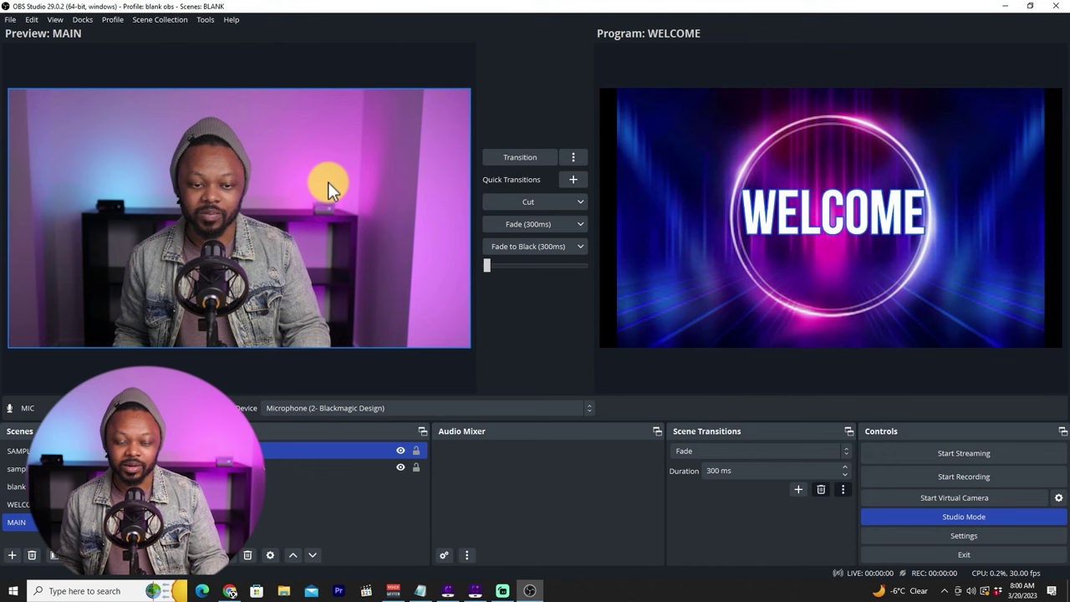
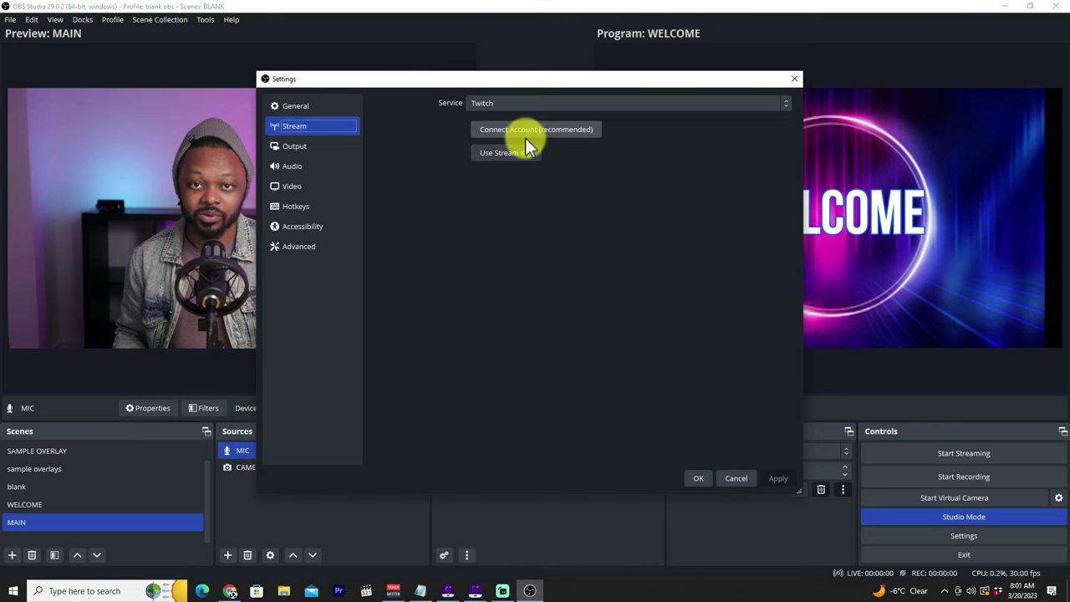
Examine the video bitrate and encoder choices in the streaming output settings, plus the audio settings.
{"action": "left_click", "coordinate": [315, 150]}
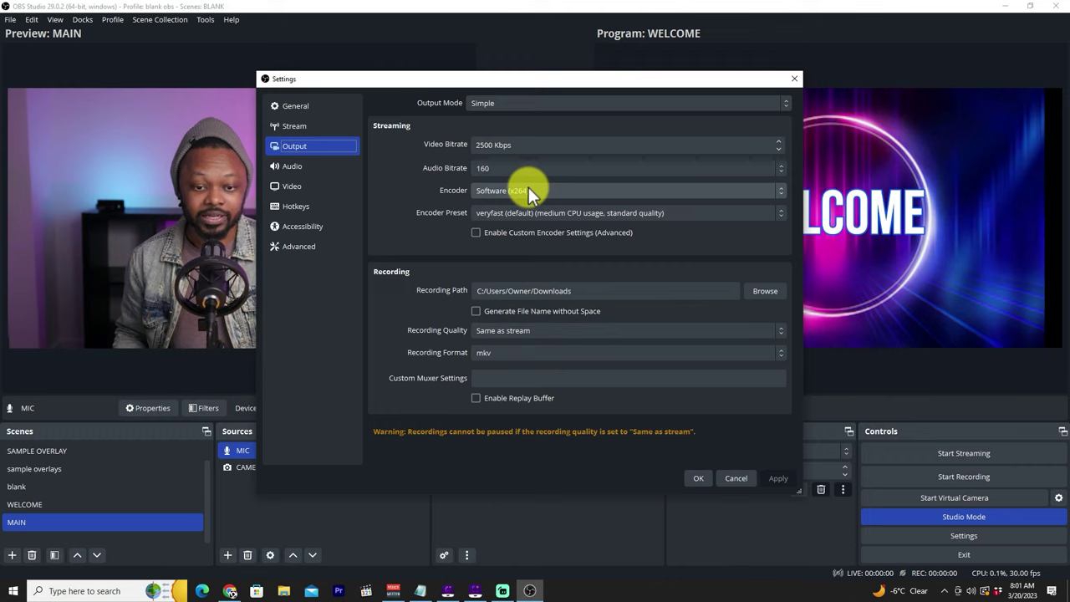
{"action": "left_click", "coordinate": [484, 146]}
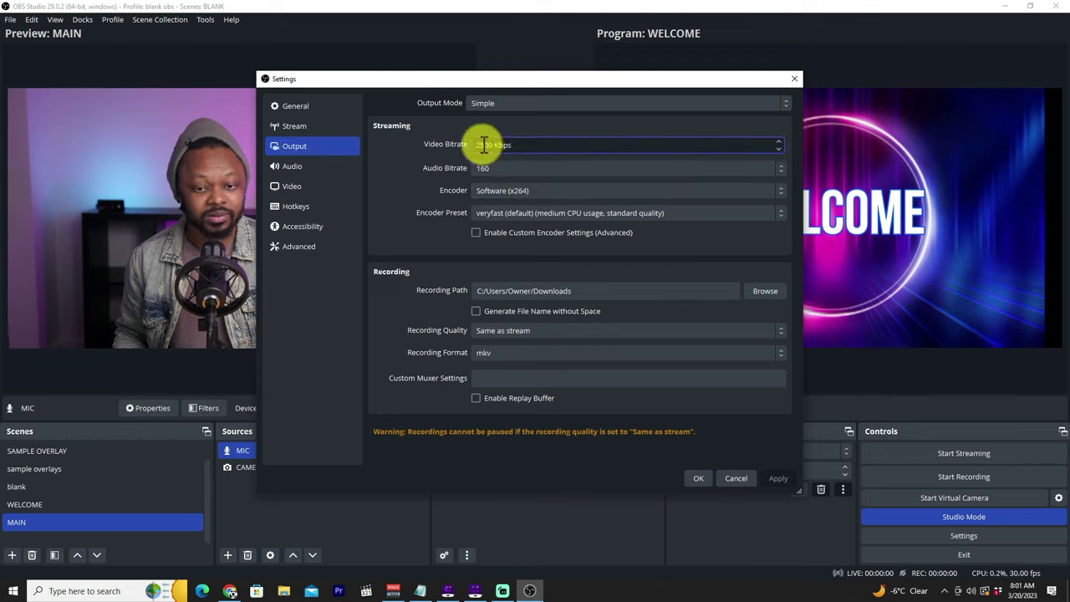
{"action": "left_click", "coordinate": [523, 195]}
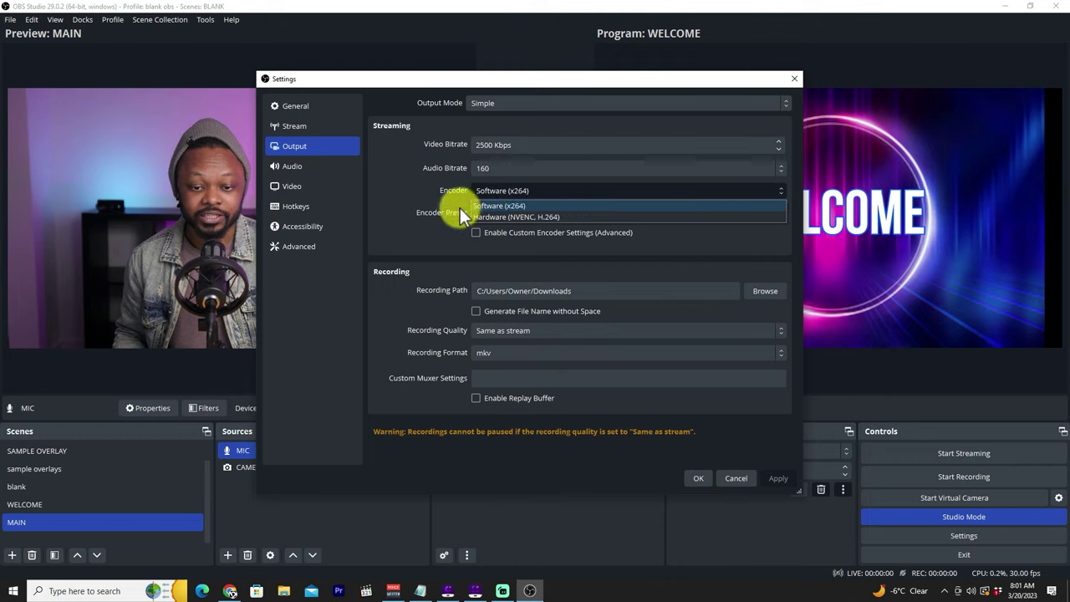
{"action": "left_click", "coordinate": [421, 183]}
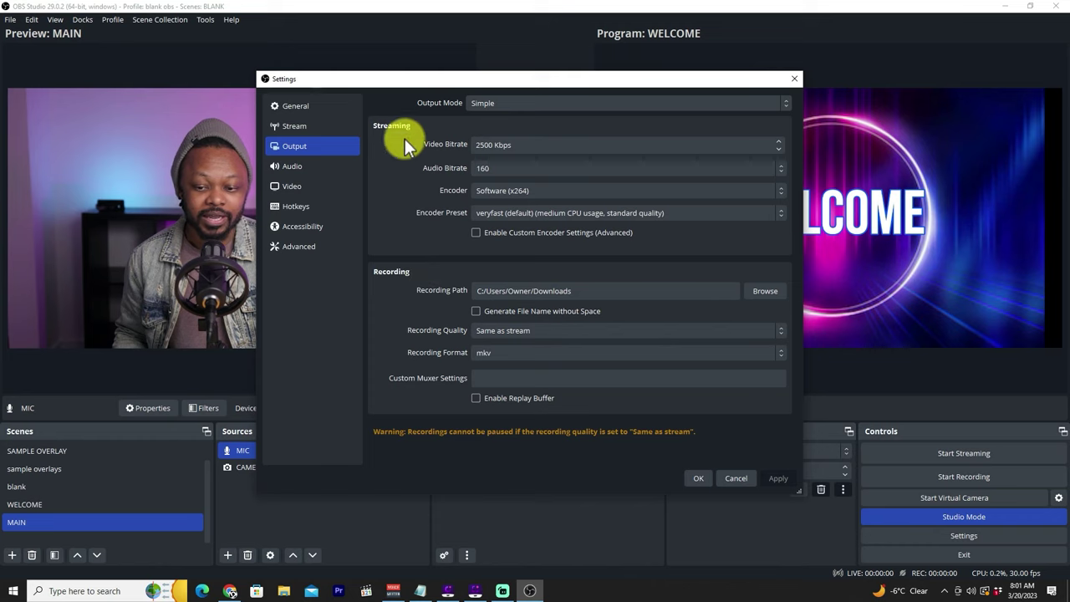
{"action": "left_click", "coordinate": [315, 167]}
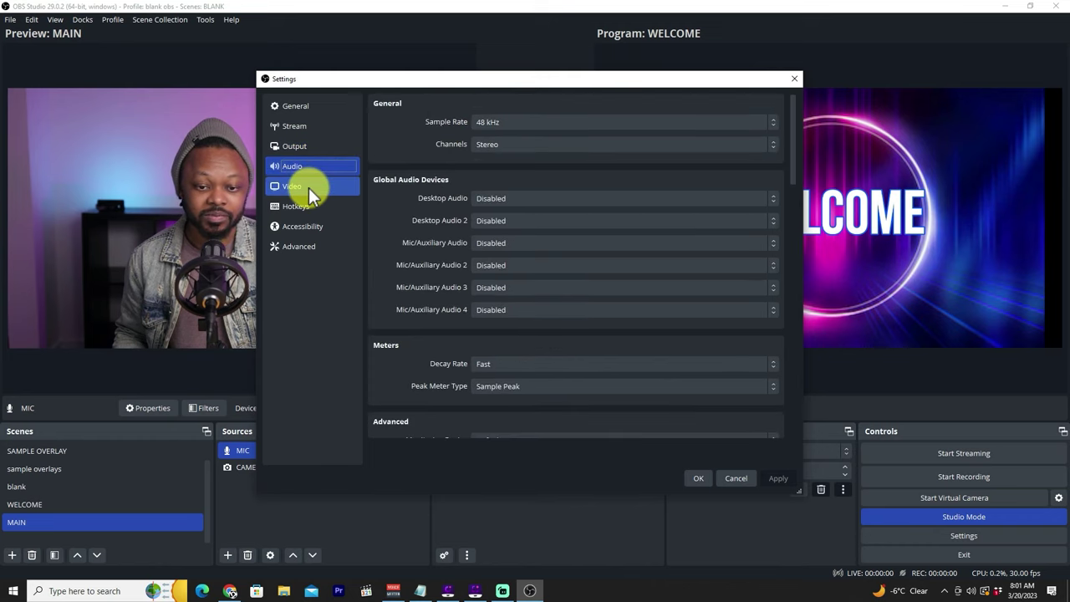
Set the output (scaled) resolution to 1920x1080 in the video settings, apply it, and close the settings.
{"action": "left_click", "coordinate": [308, 187]}
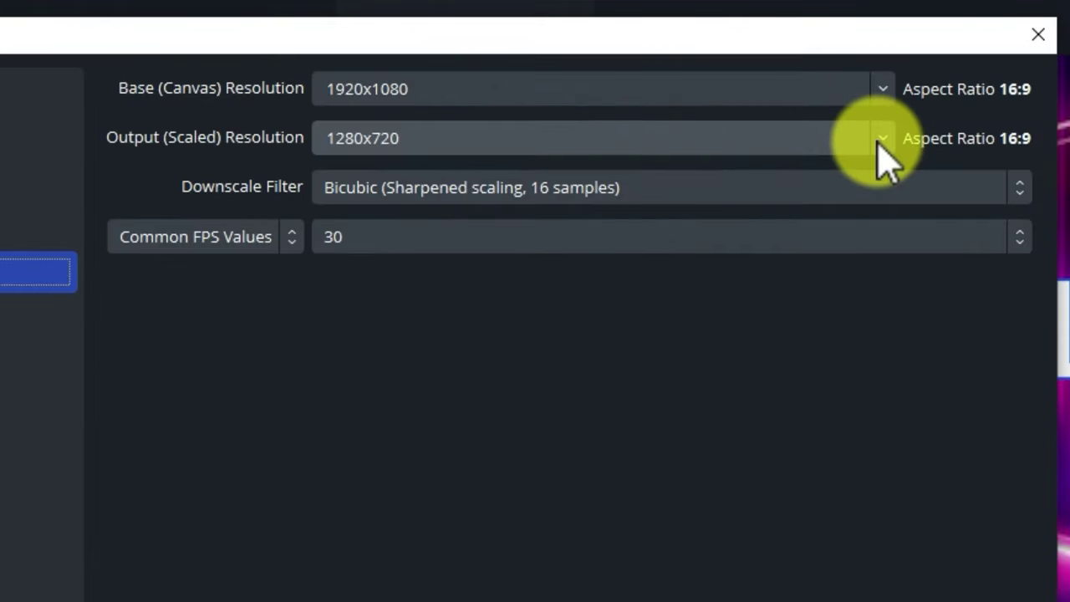
{"action": "left_click", "coordinate": [724, 125]}
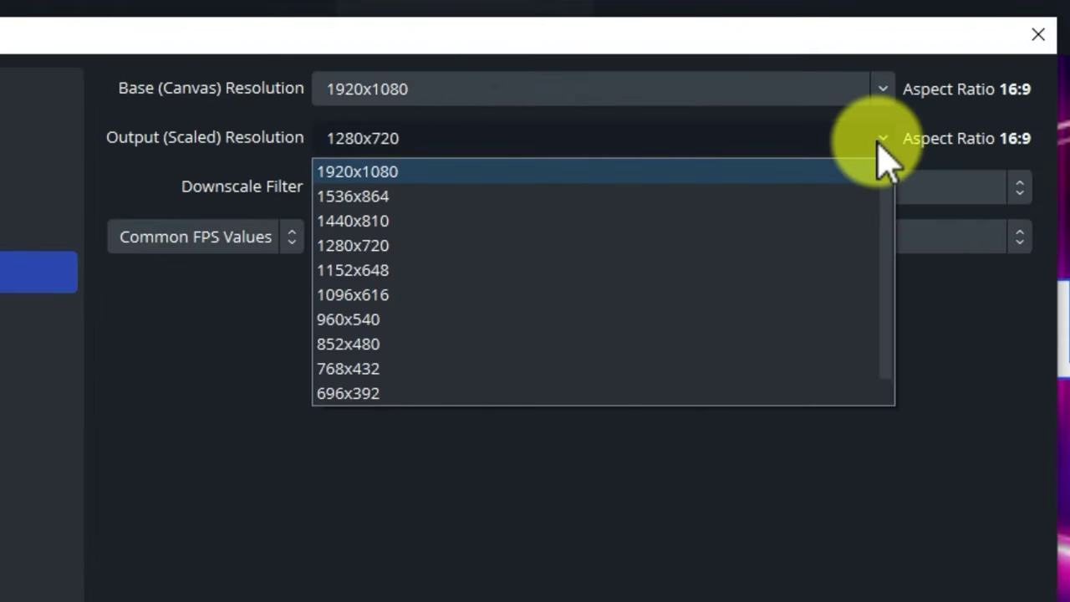
{"action": "left_click", "coordinate": [418, 177]}
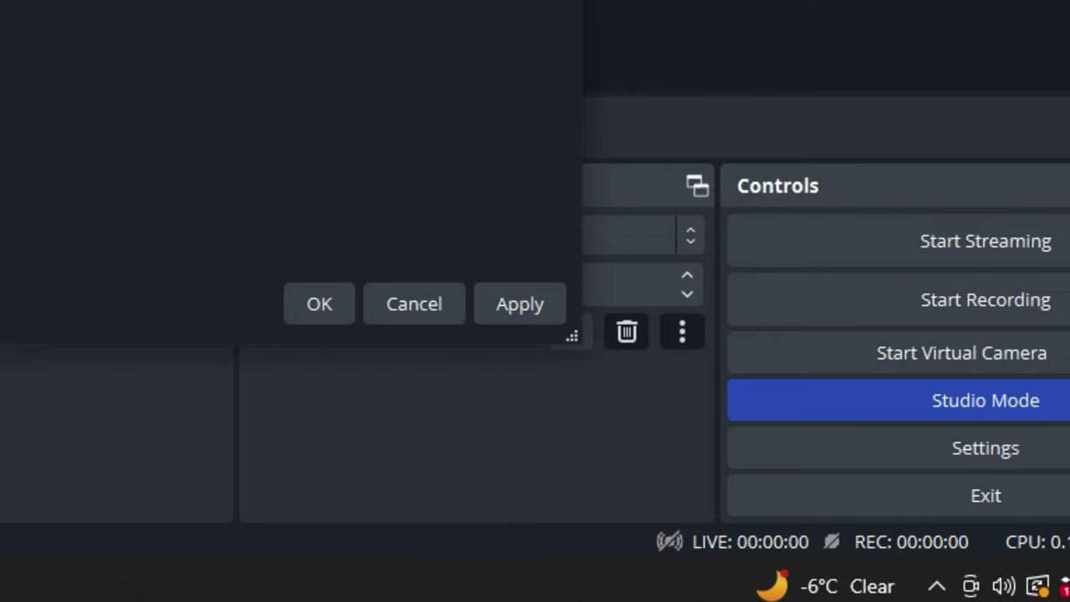
{"action": "left_click", "coordinate": [515, 307]}
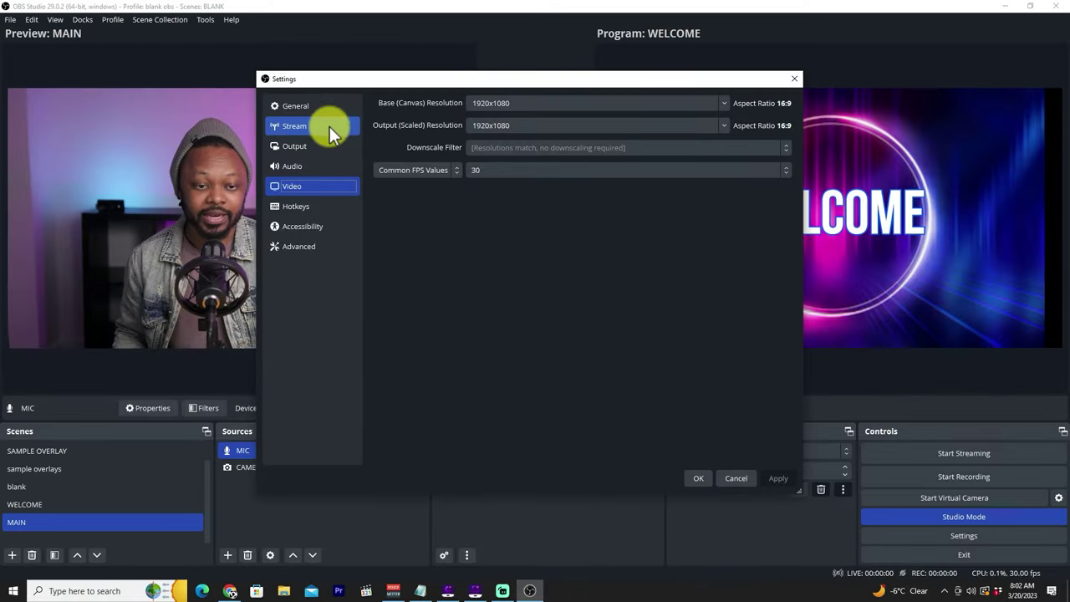
{"action": "left_click", "coordinate": [696, 478]}
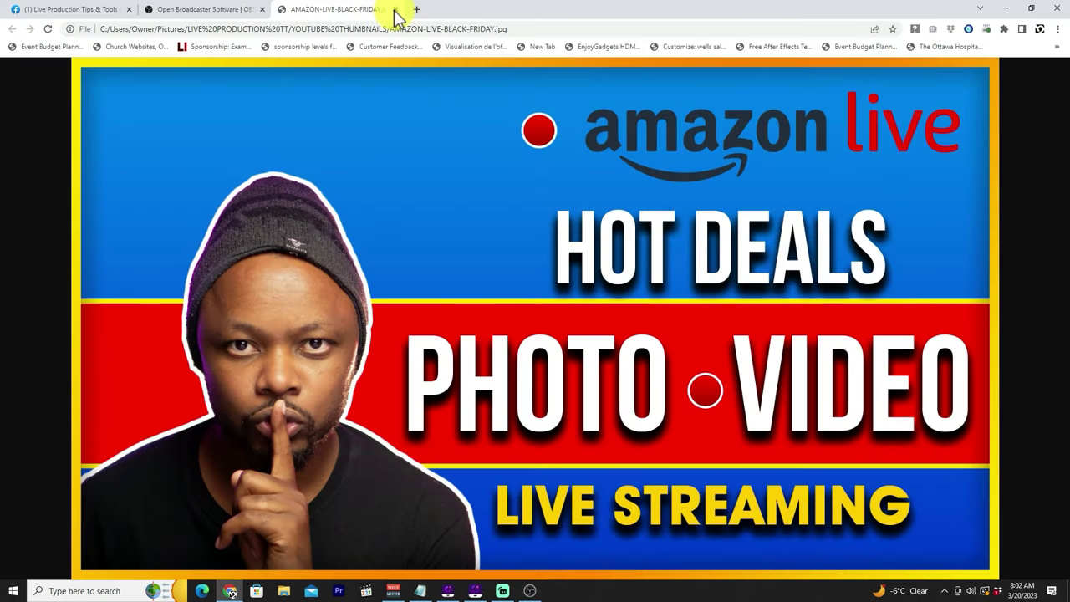
In Chrome, close the Amazon Live image page and start creating a live video from the Live Production Tips & Tools Facebook page.
{"action": "left_click", "coordinate": [395, 10]}
{"action": "left_click", "coordinate": [43, 8]}
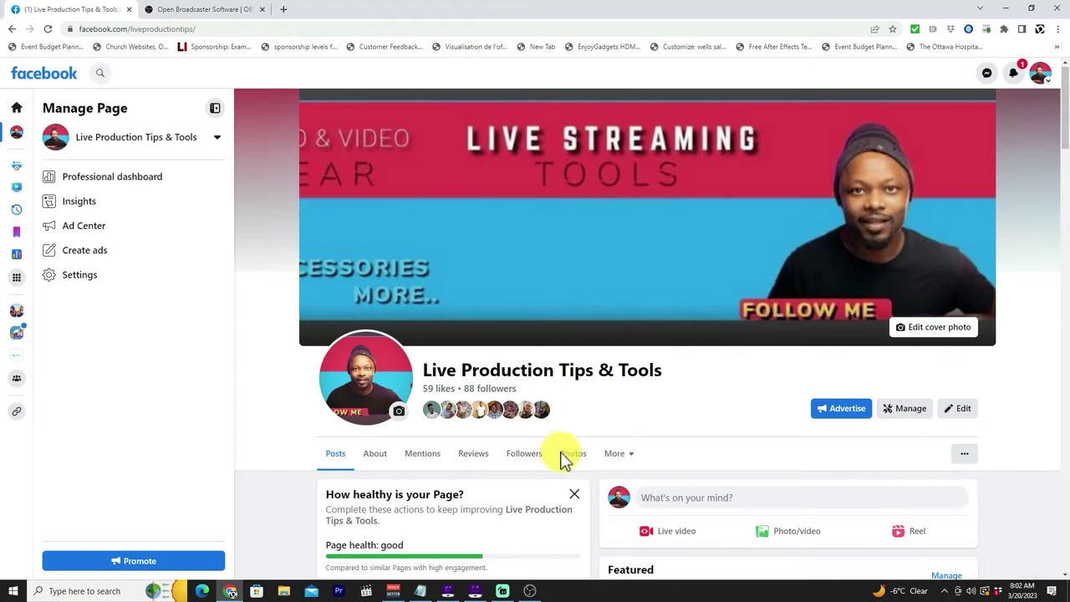
{"action": "scroll", "coordinate": [635, 293], "scroll_direction": "down", "scroll_amount": 1}
{"action": "scroll", "coordinate": [635, 293], "scroll_direction": "down", "scroll_amount": 3}
{"action": "scroll", "coordinate": [506, 318], "scroll_direction": "up", "scroll_amount": 1}
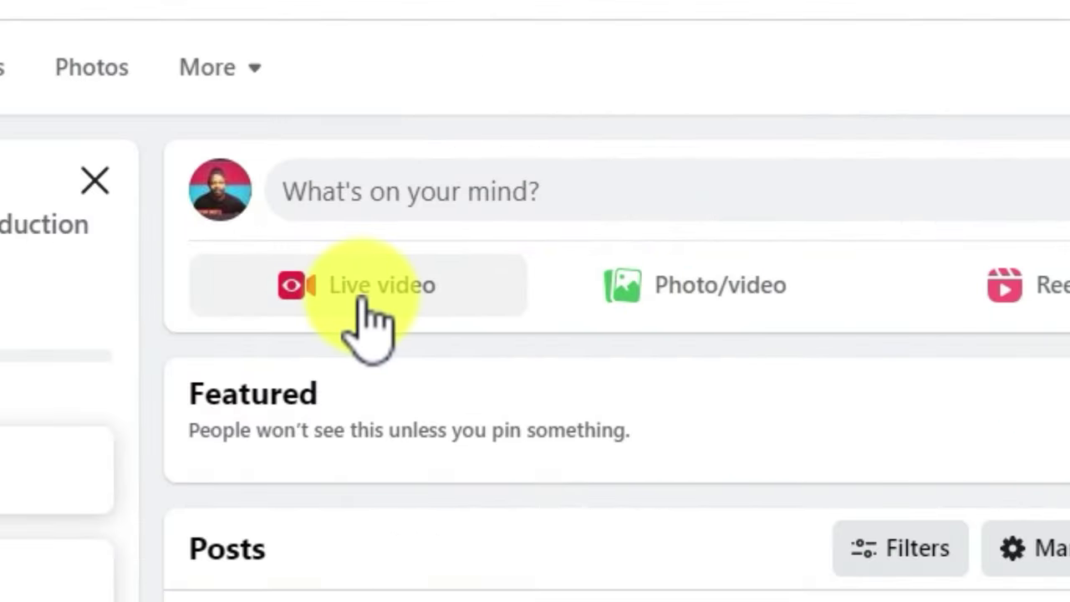
{"action": "left_click", "coordinate": [368, 298]}
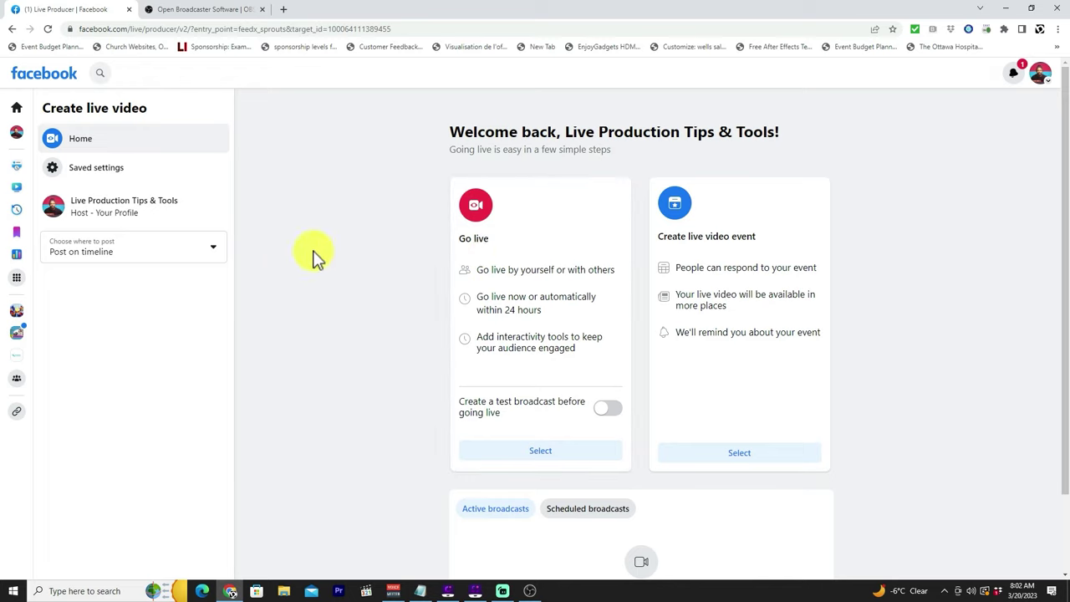
Choose the Go live option and set the broadcast's video source to Streaming software.
{"action": "scroll", "coordinate": [287, 266], "scroll_direction": "down", "scroll_amount": 2}
{"action": "scroll", "coordinate": [314, 263], "scroll_direction": "up", "scroll_amount": 2}
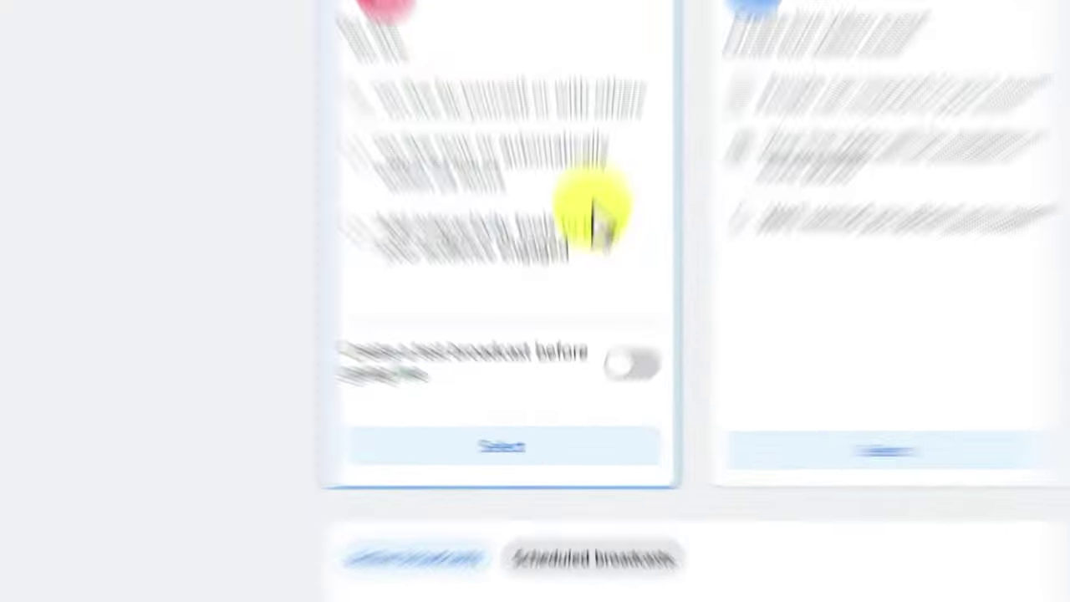
{"action": "scroll", "coordinate": [489, 100], "scroll_direction": "down", "scroll_amount": 3}
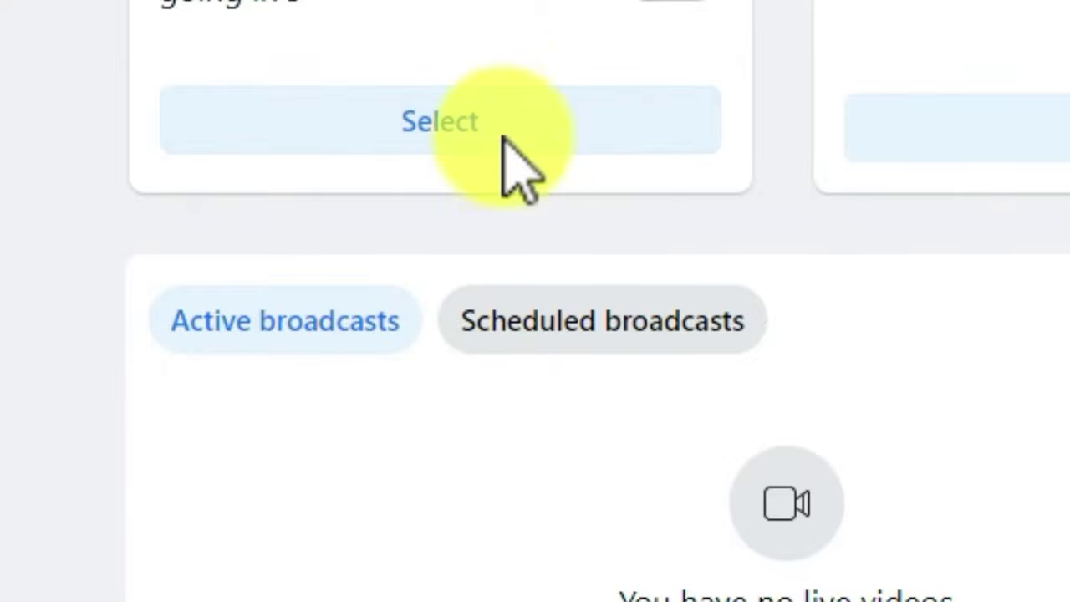
{"action": "left_click", "coordinate": [493, 124]}
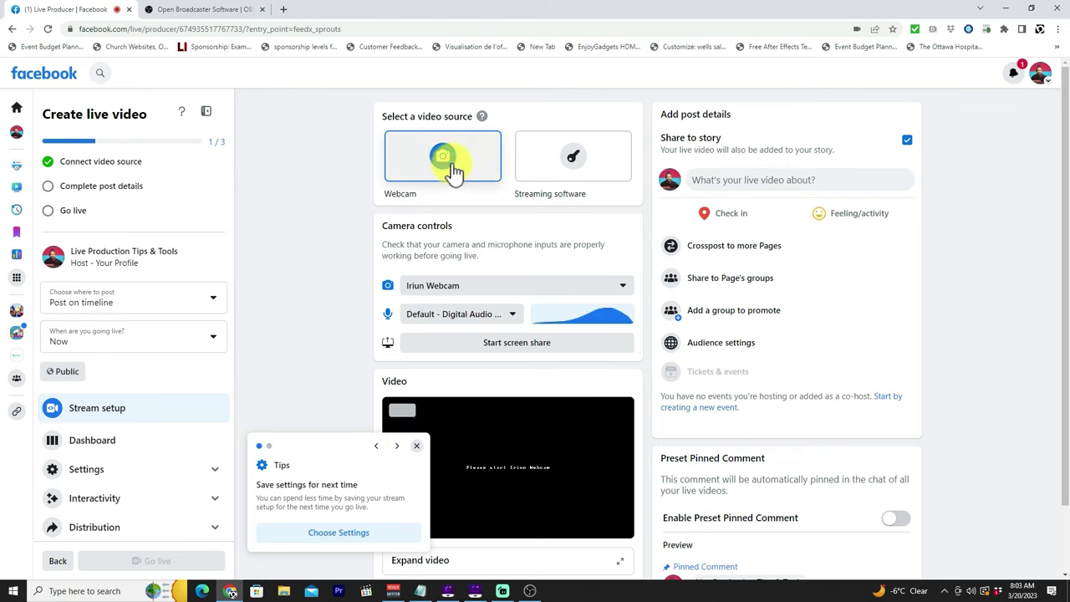
{"action": "left_click", "coordinate": [589, 176]}
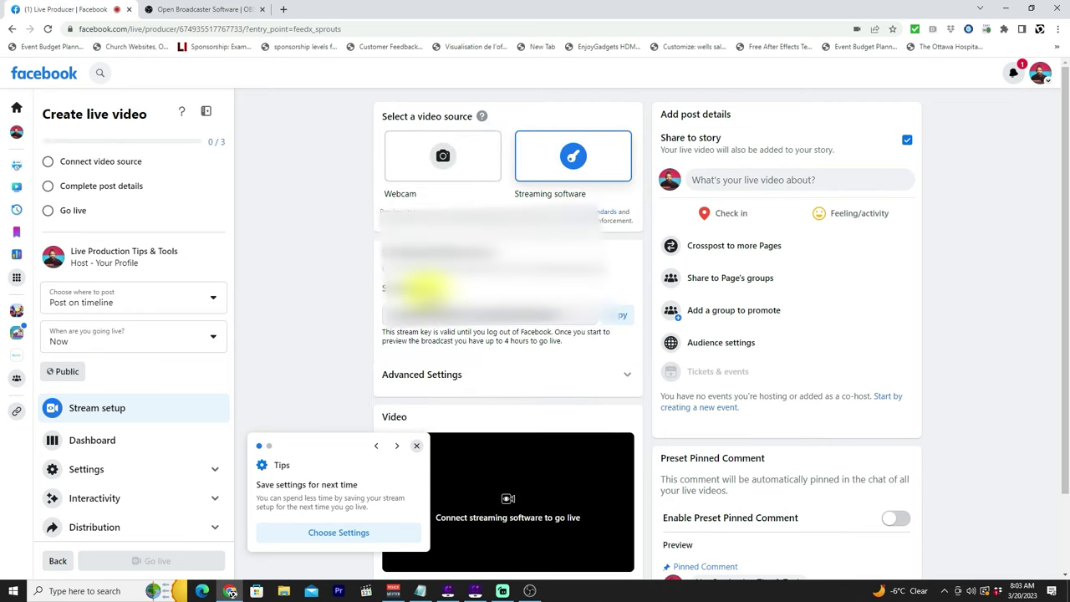
Expand the Advanced Settings of the streaming software setup and copy the Server URL.
{"action": "scroll", "coordinate": [722, 323], "scroll_direction": "down", "scroll_amount": 1}
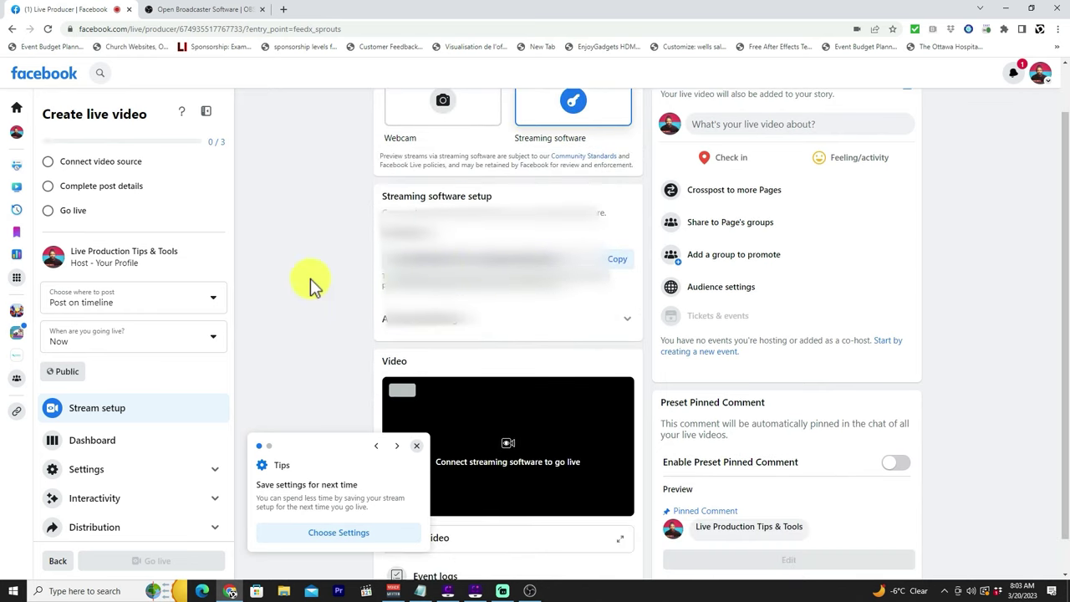
{"action": "scroll", "coordinate": [310, 278], "scroll_direction": "down", "scroll_amount": 1}
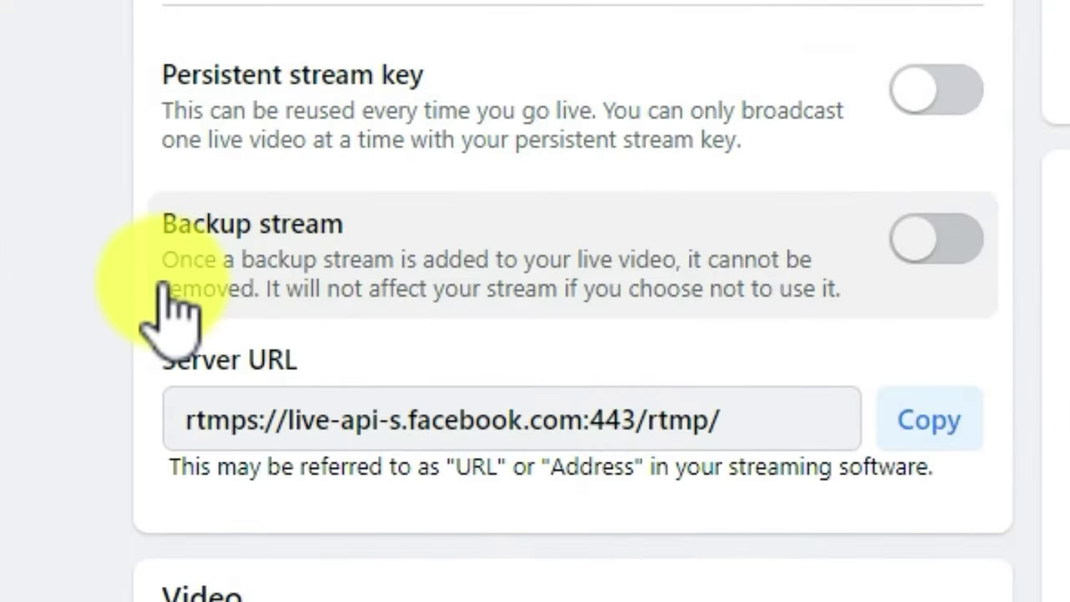
{"action": "scroll", "coordinate": [377, 322], "scroll_direction": "down", "scroll_amount": 1}
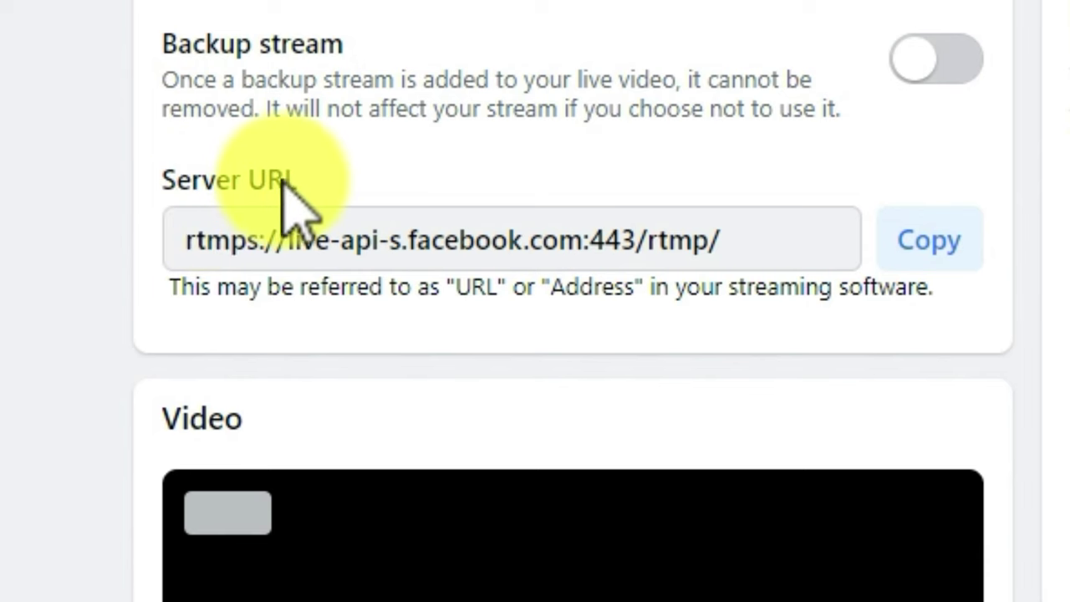
{"action": "left_click", "coordinate": [929, 251]}
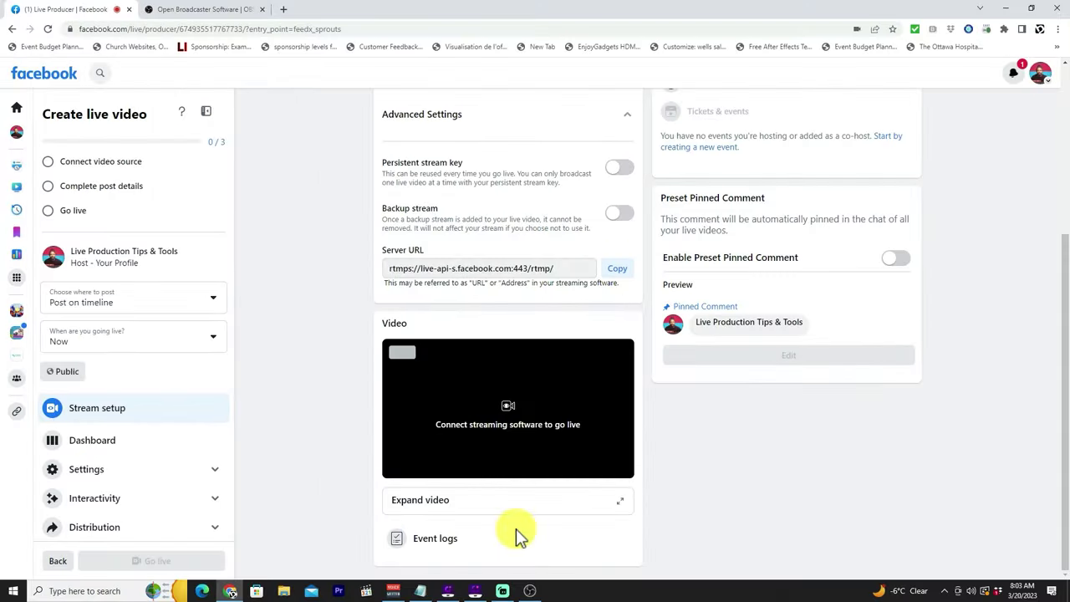
Switch to OBS Studio, shrink its window over the Facebook page, and choose Facebook Live as the service in the stream settings.
{"action": "left_click", "coordinate": [530, 590]}
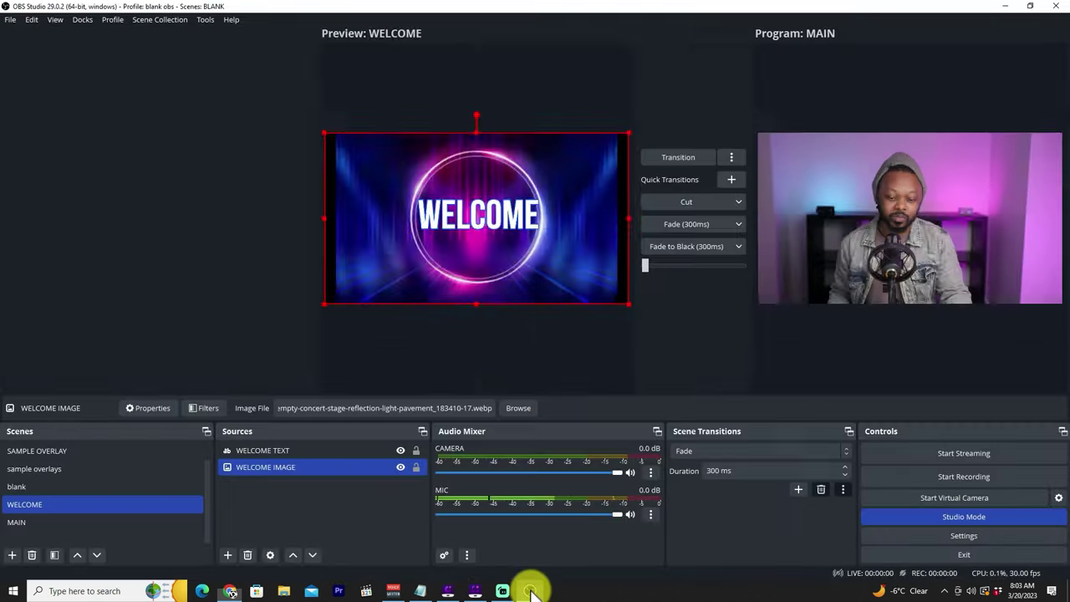
{"action": "left_click_drag", "start_coordinate": [566, 7], "coordinate": [518, 73]}
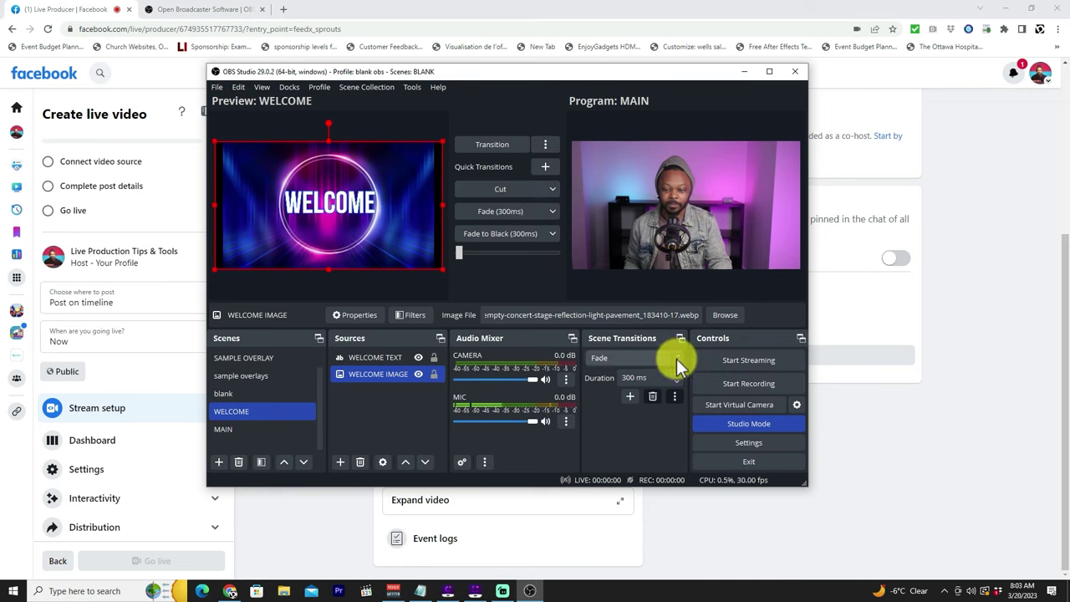
{"action": "left_click", "coordinate": [748, 444]}
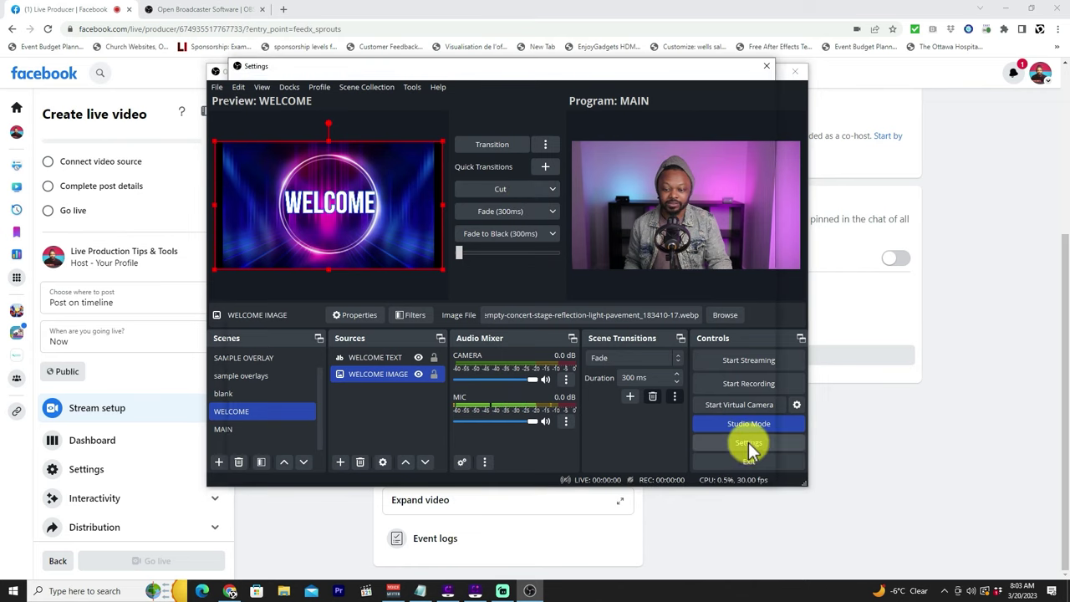
{"action": "left_click", "coordinate": [278, 112]}
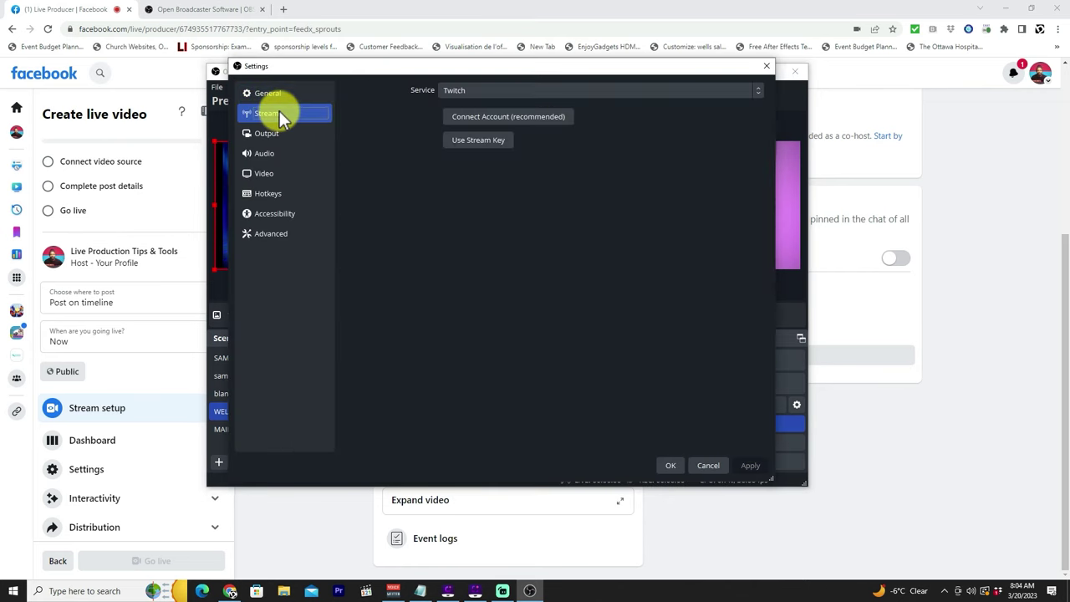
{"action": "left_click", "coordinate": [477, 89]}
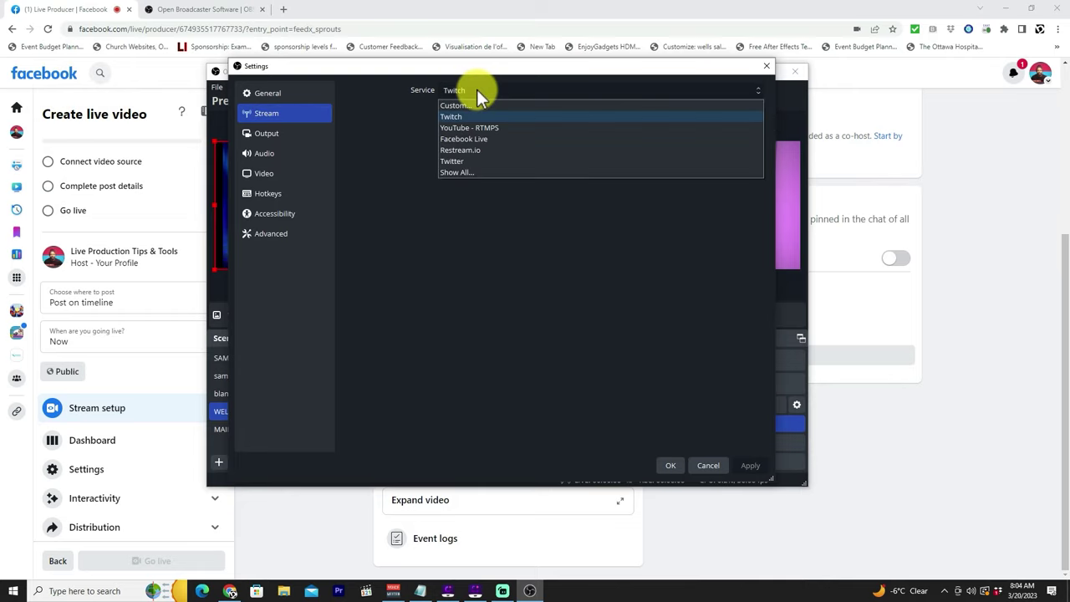
{"action": "left_click", "coordinate": [480, 139]}
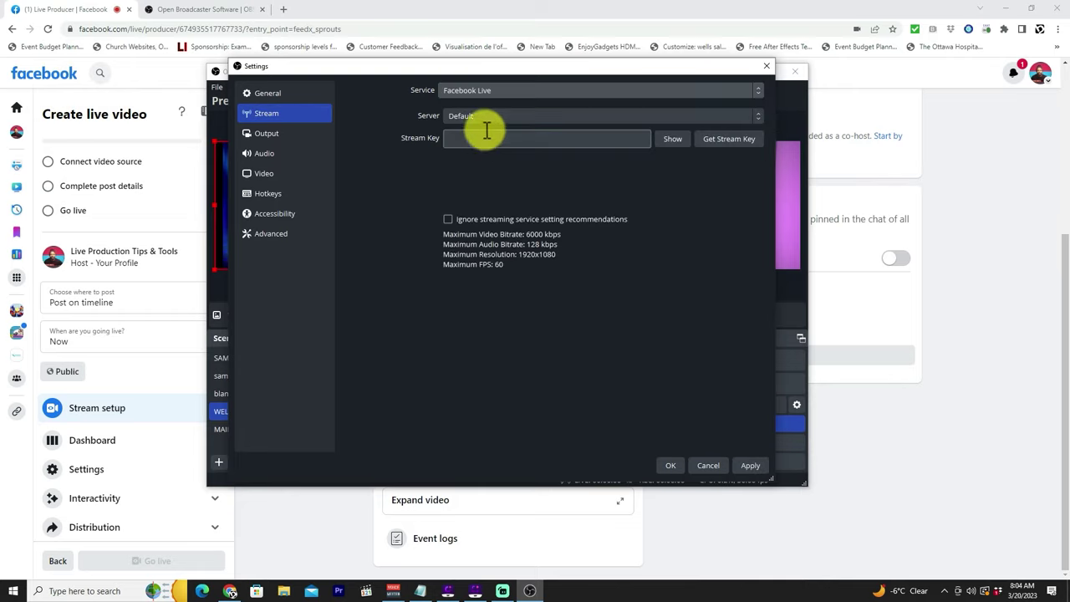
Try the Custom streaming service to see its server and stream key fields, and switch the service back to Facebook Live.
{"action": "left_click", "coordinate": [498, 94]}
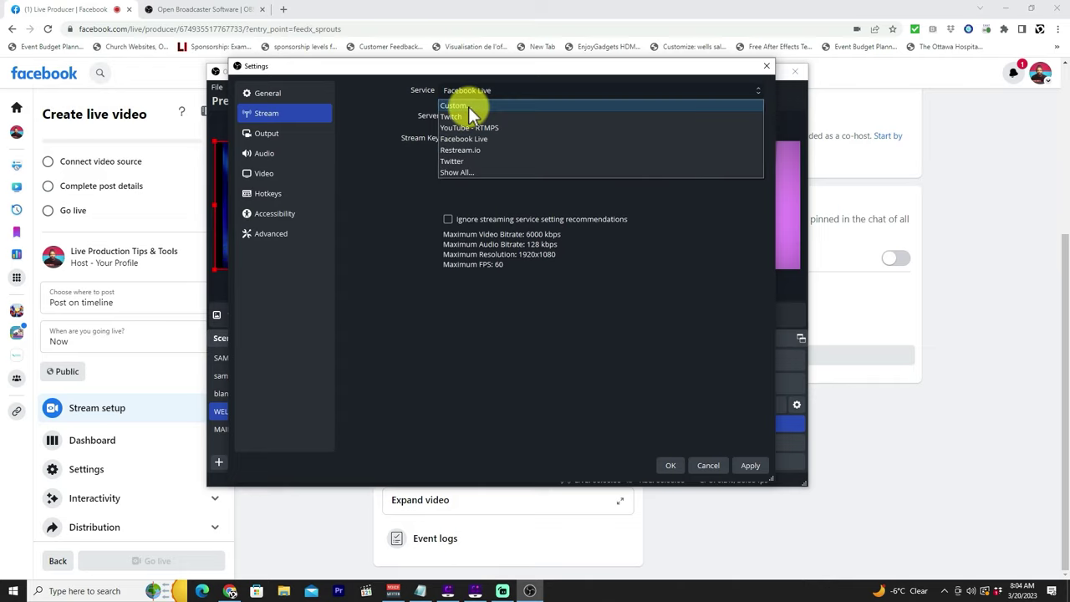
{"action": "left_click", "coordinate": [468, 106]}
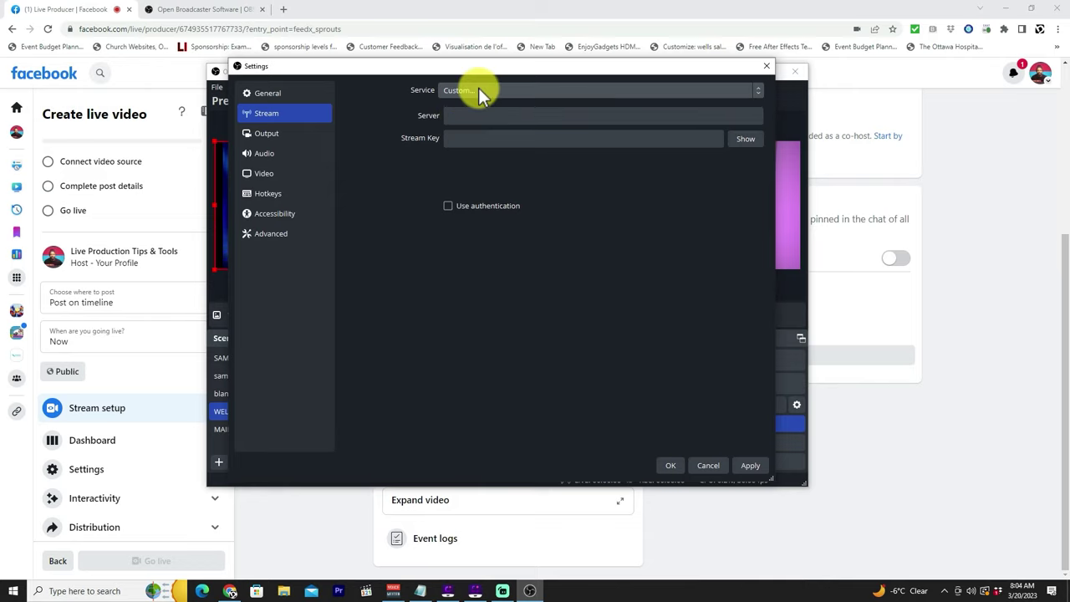
{"action": "left_click", "coordinate": [478, 89]}
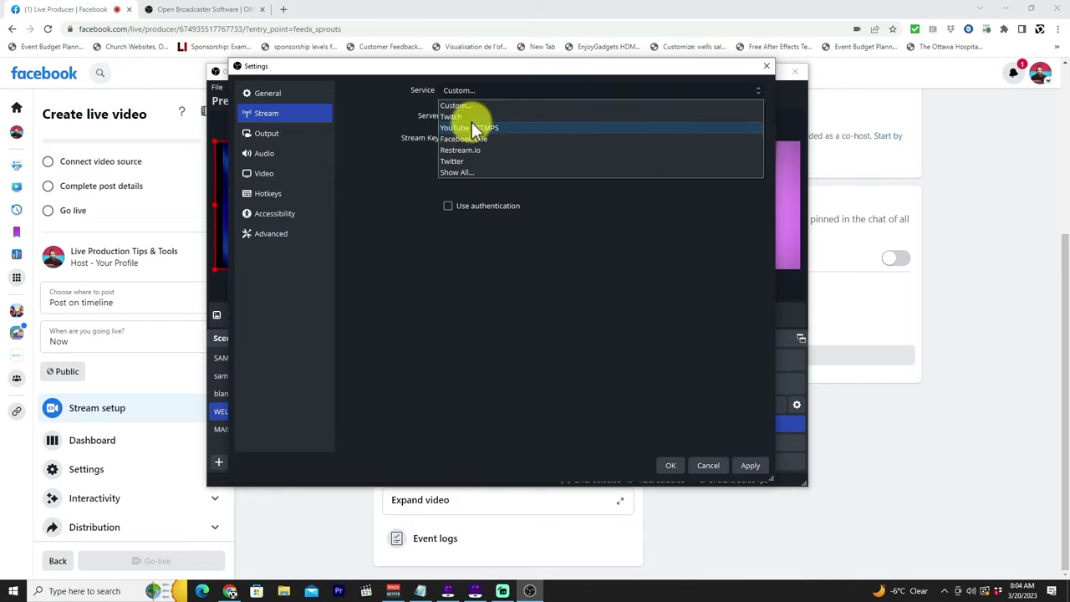
{"action": "left_click", "coordinate": [477, 139]}
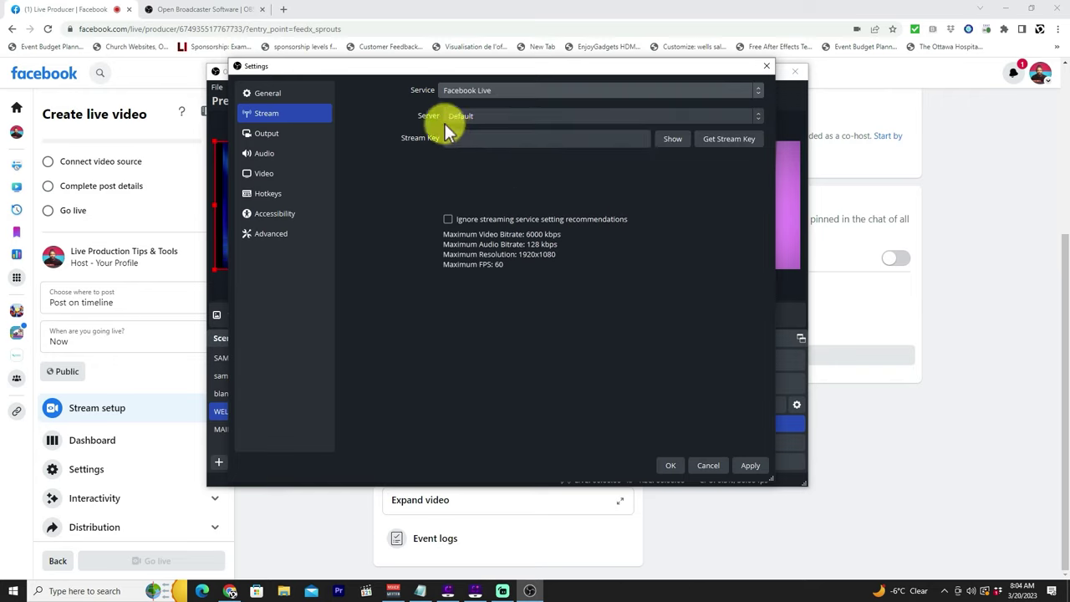
Move the stream settings window aside and return to the Facebook Live Producer page in Chrome to get the stream key.
{"action": "left_click", "coordinate": [490, 118]}
{"action": "left_click", "coordinate": [491, 118]}
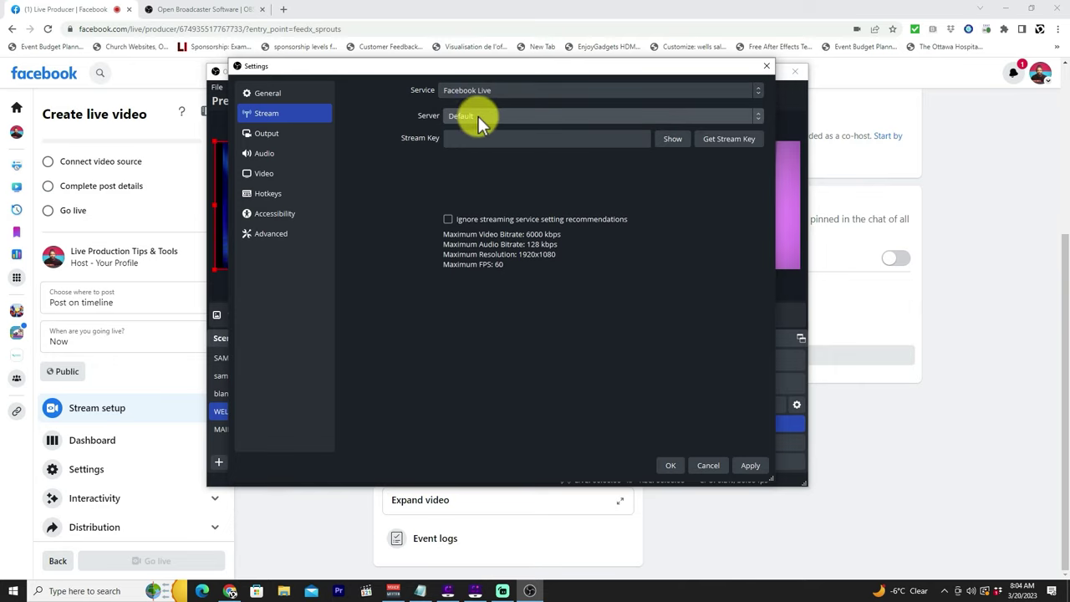
{"action": "left_click", "coordinate": [489, 139]}
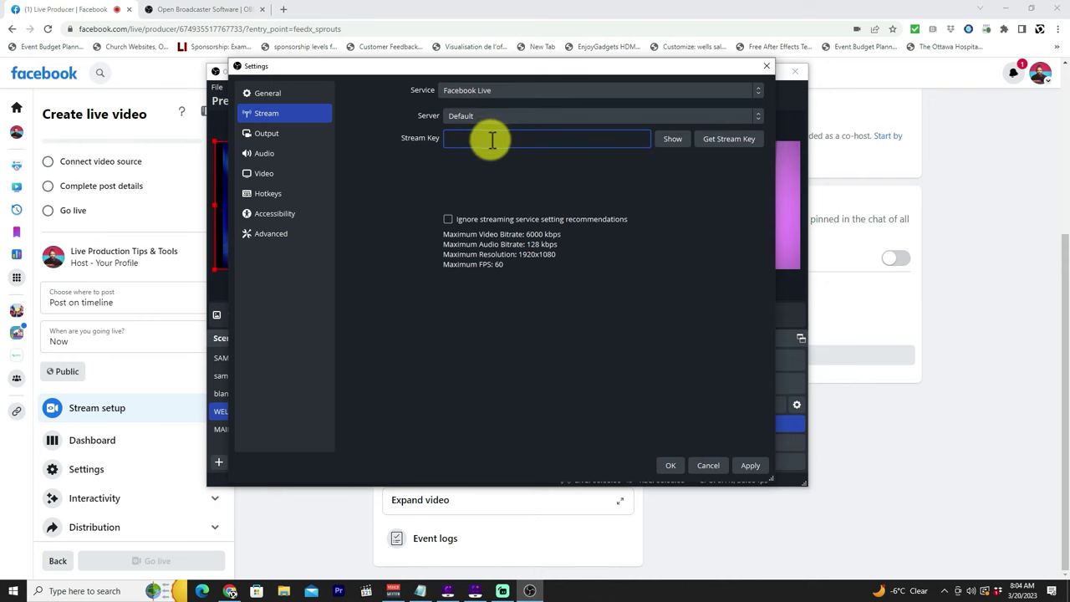
{"action": "left_click_drag", "start_coordinate": [557, 66], "coordinate": [510, 138]}
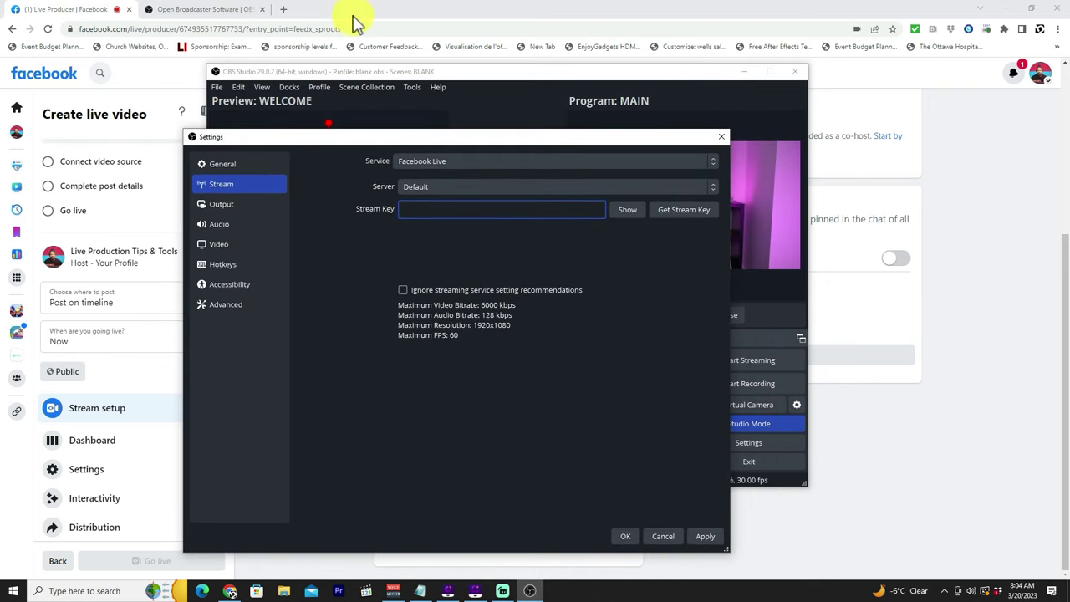
{"action": "left_click", "coordinate": [422, 18]}
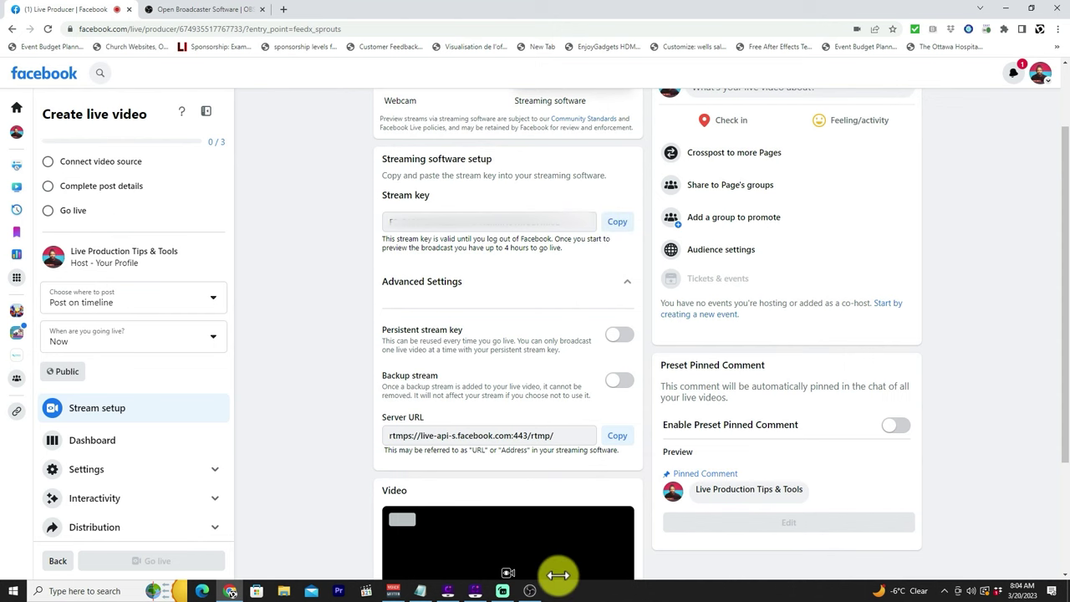
Switch to OBS Studio, reopen the stream settings, and set the streaming service to Facebook Live.
{"action": "left_click", "coordinate": [528, 591]}
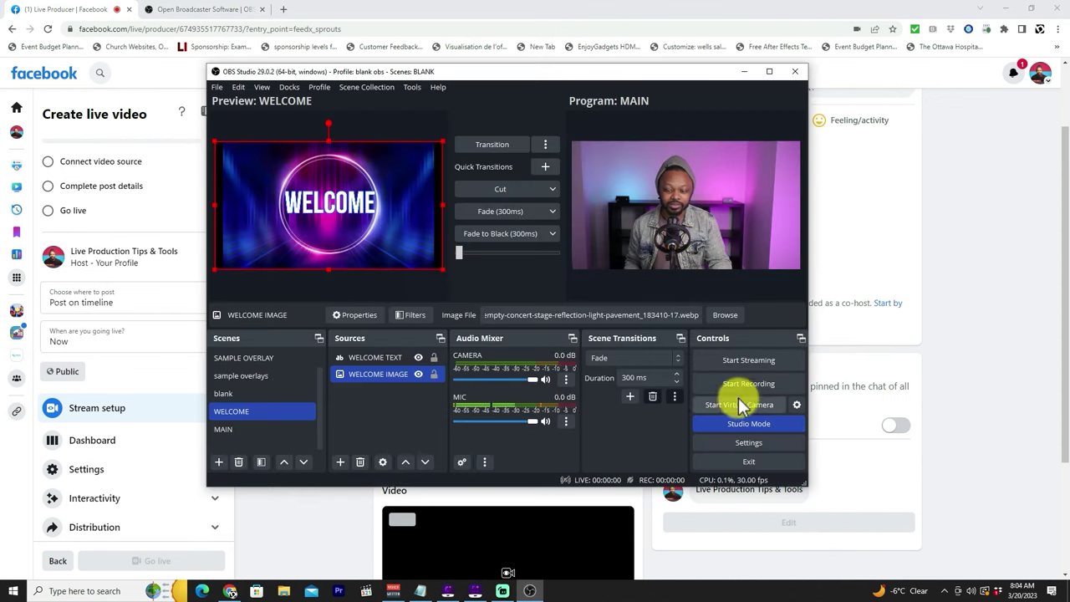
{"action": "left_click", "coordinate": [746, 447]}
{"action": "left_click", "coordinate": [271, 116]}
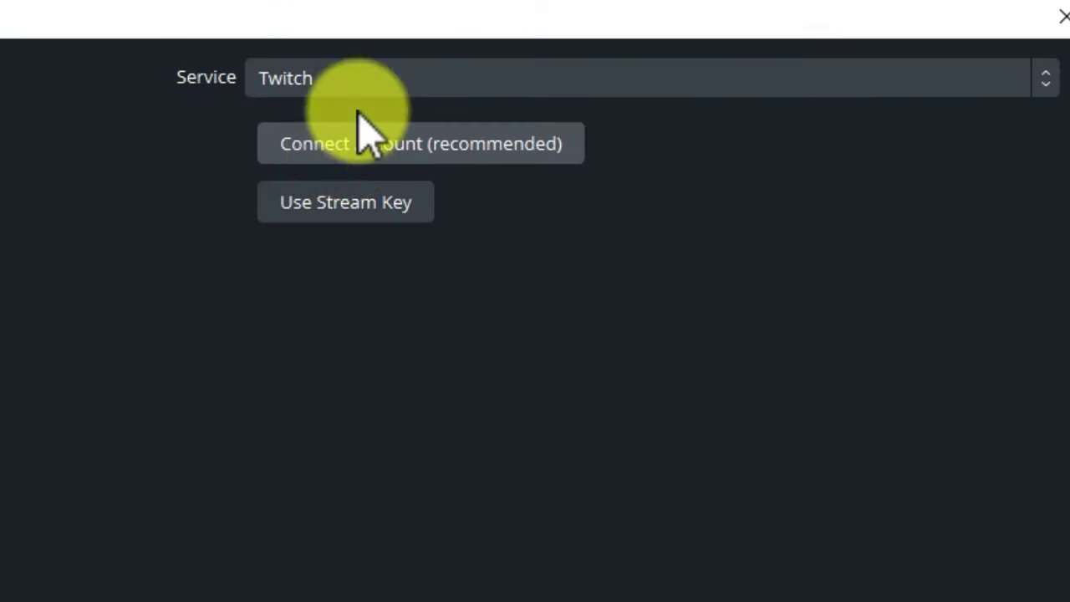
{"action": "left_click", "coordinate": [489, 88]}
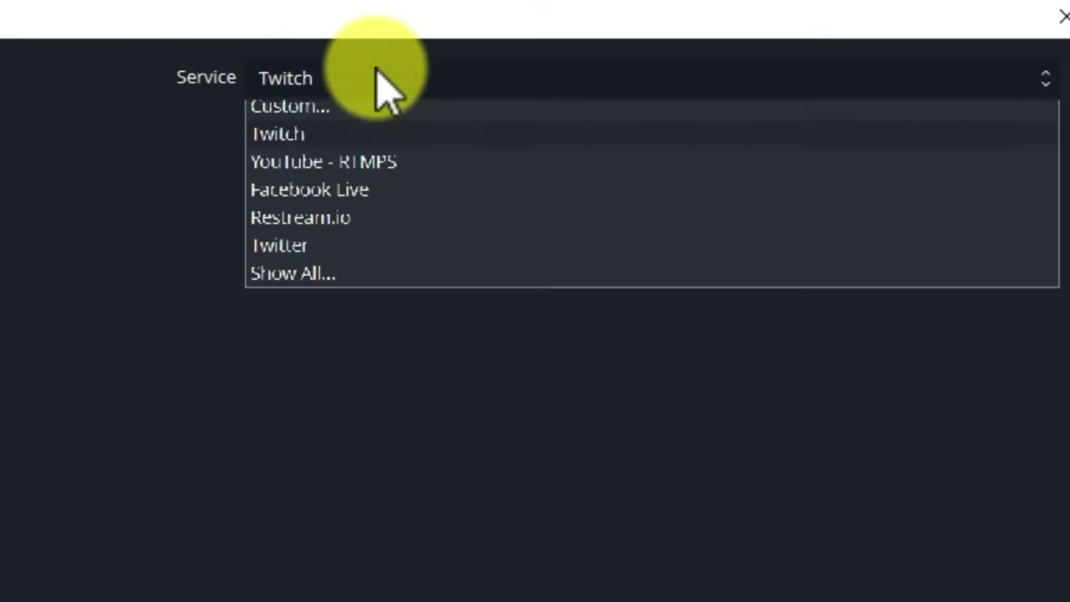
{"action": "left_click", "coordinate": [318, 209]}
Paste the Facebook stream key into the Stream Key field, apply the stream settings, and close them.
{"action": "left_click", "coordinate": [325, 200]}
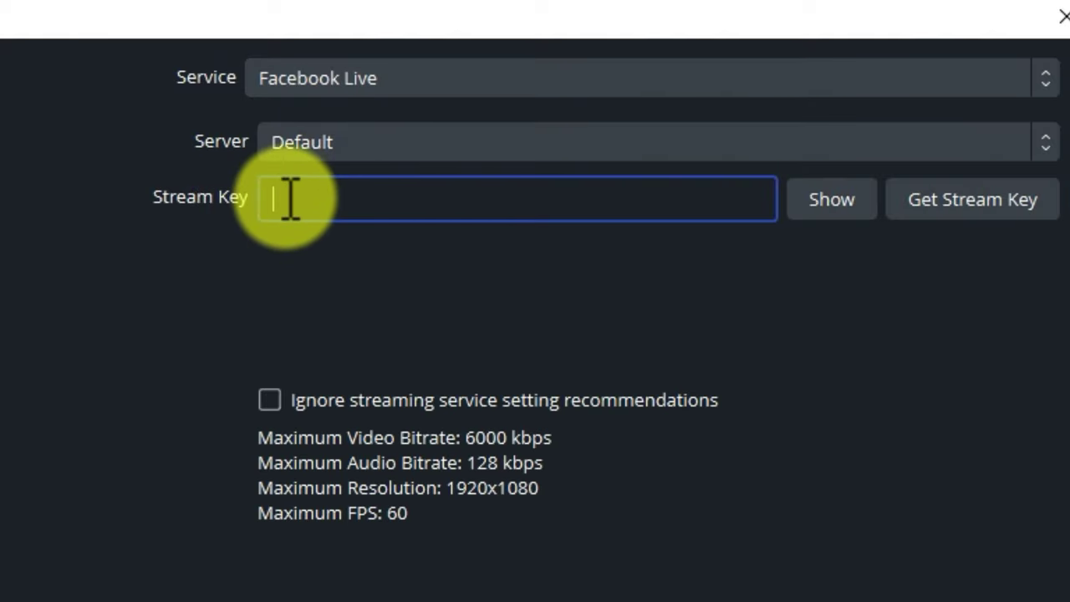
{"action": "right_click", "coordinate": [290, 201]}
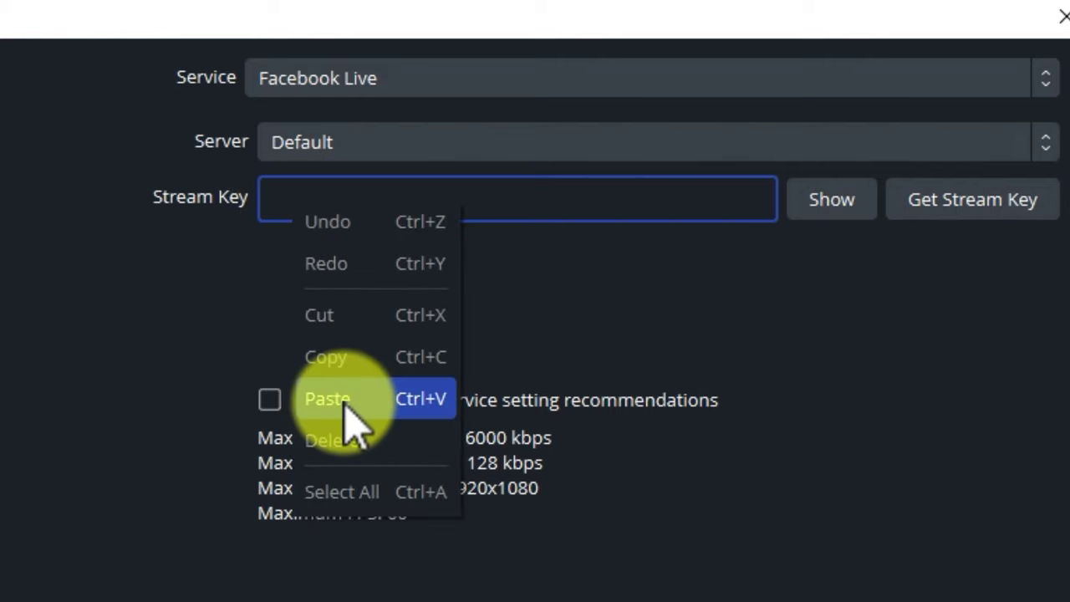
{"action": "left_click", "coordinate": [330, 400]}
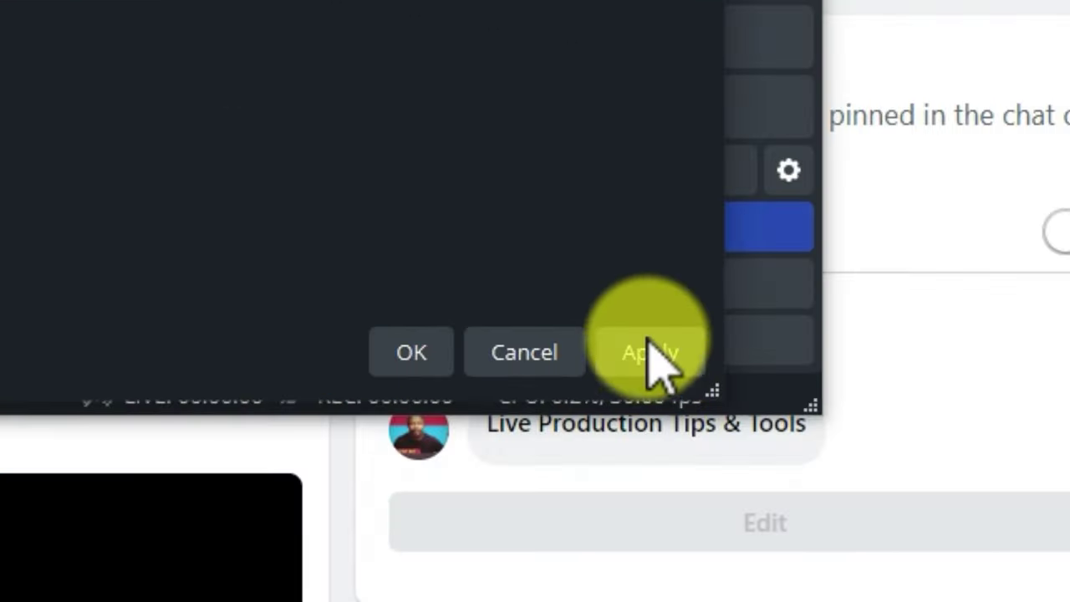
{"action": "left_click", "coordinate": [649, 358]}
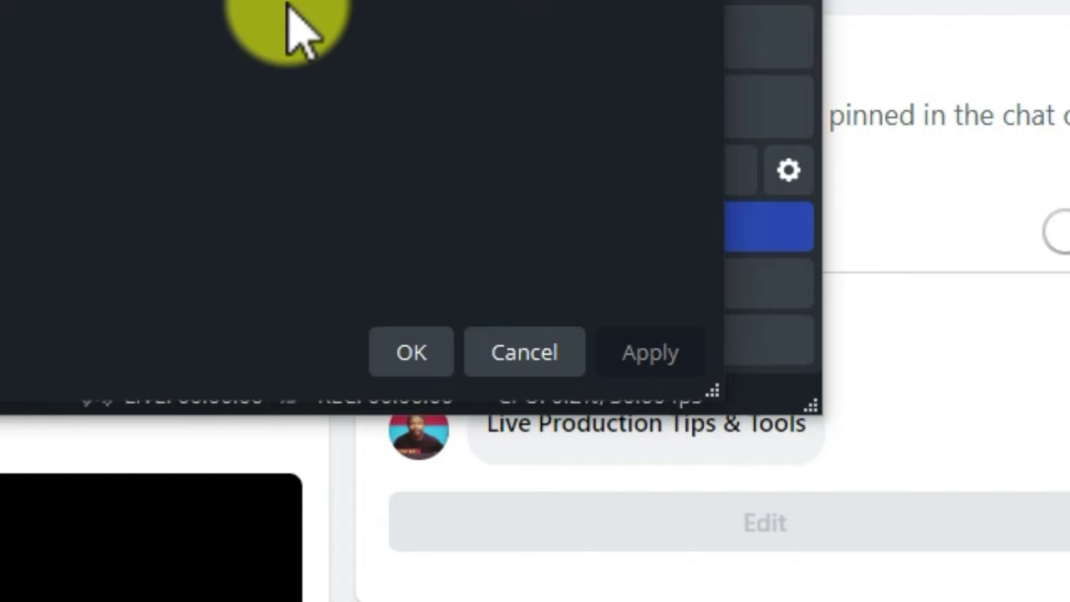
{"action": "left_click", "coordinate": [407, 351]}
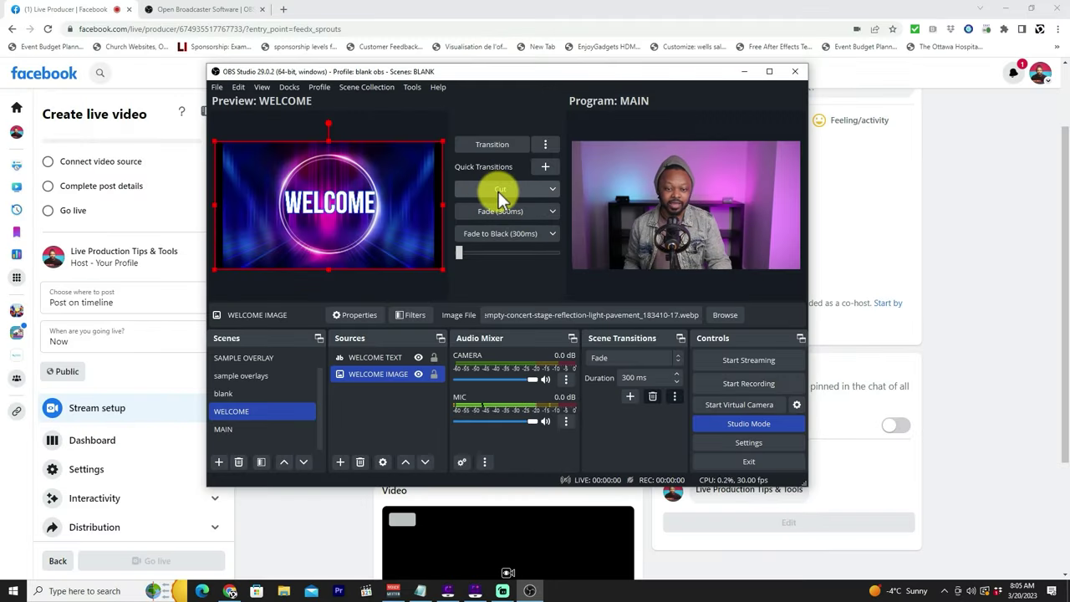
Maximize OBS Studio, send the WELCOME scene to the program output with a Cut transition, and start streaming.
{"action": "left_click", "coordinate": [769, 72]}
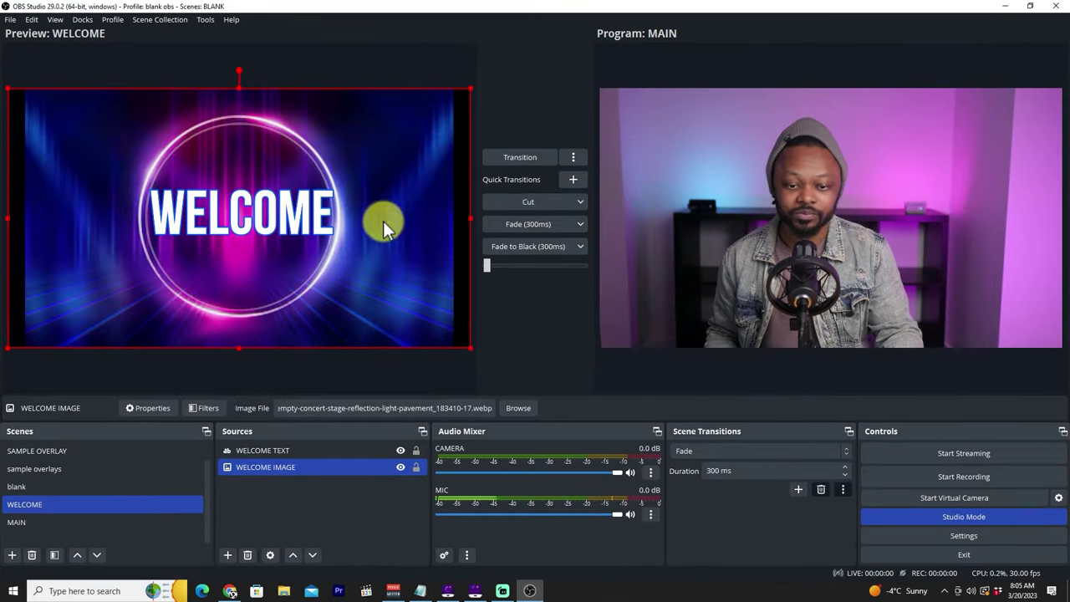
{"action": "left_click", "coordinate": [523, 203]}
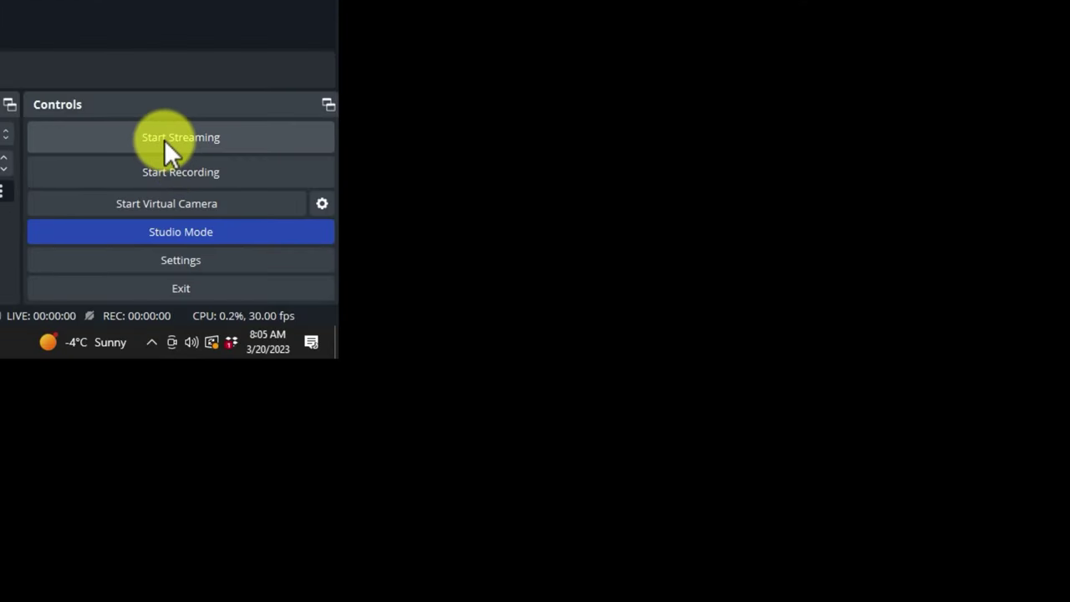
{"action": "left_click", "coordinate": [166, 139]}
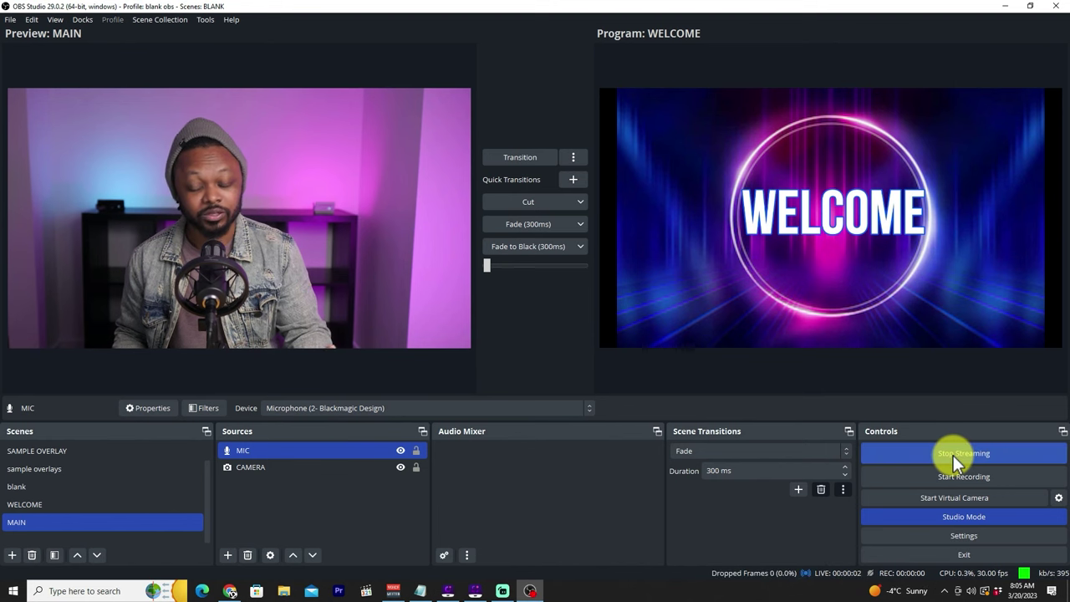
Examine the incoming stream in the Facebook Live Producer video preview and compare it with the OBS program output.
{"action": "left_click", "coordinate": [1007, 8]}
{"action": "scroll", "coordinate": [235, 186], "scroll_direction": "down", "scroll_amount": 3}
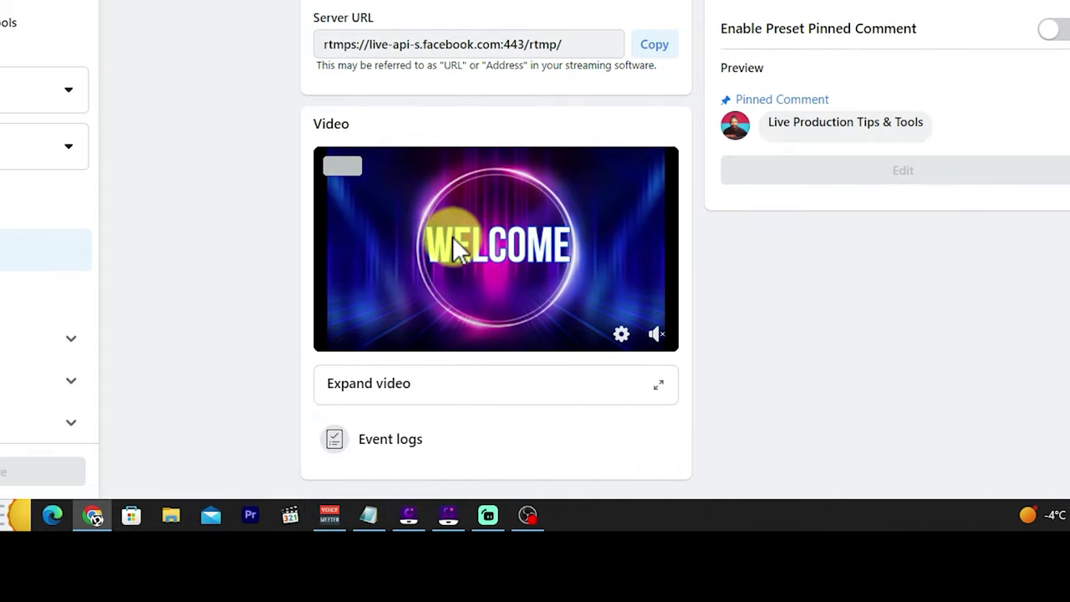
{"action": "left_click", "coordinate": [527, 515]}
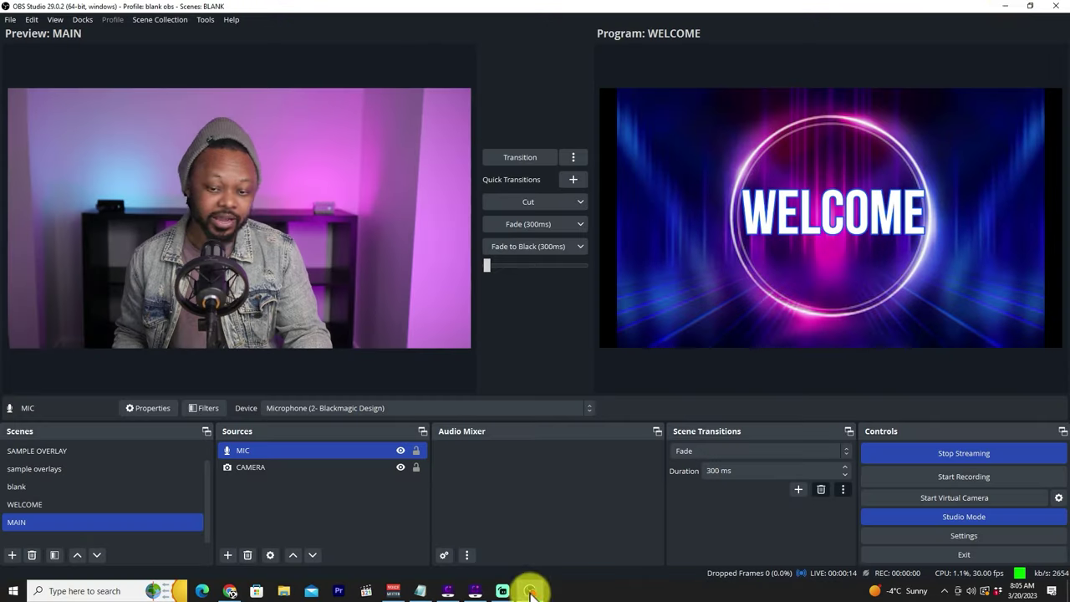
{"action": "left_click", "coordinate": [1029, 6]}
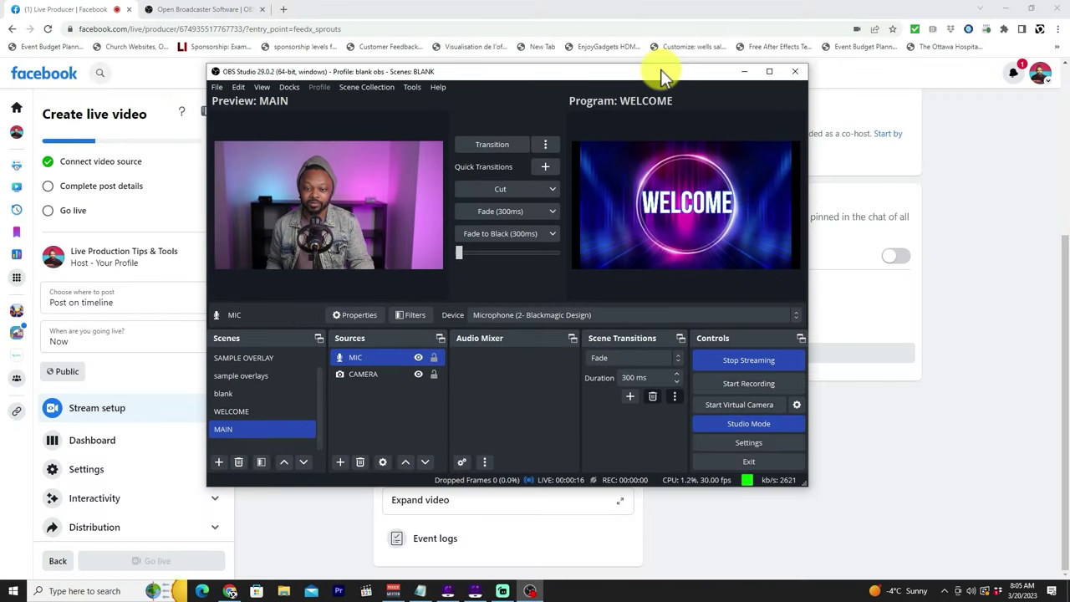
{"action": "left_click_drag", "start_coordinate": [660, 77], "coordinate": [357, 144]}
{"action": "left_click", "coordinate": [653, 150]}
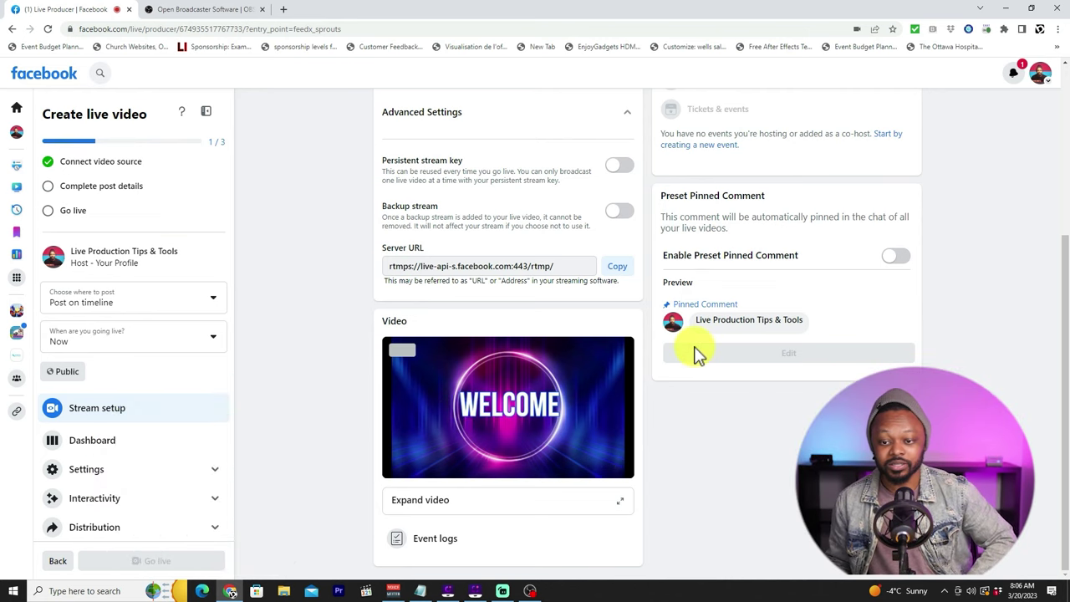
Add the live video's post details with the title "Me testing" and the description "This is just a test", and save them.
{"action": "scroll", "coordinate": [697, 353], "scroll_direction": "up", "scroll_amount": 3}
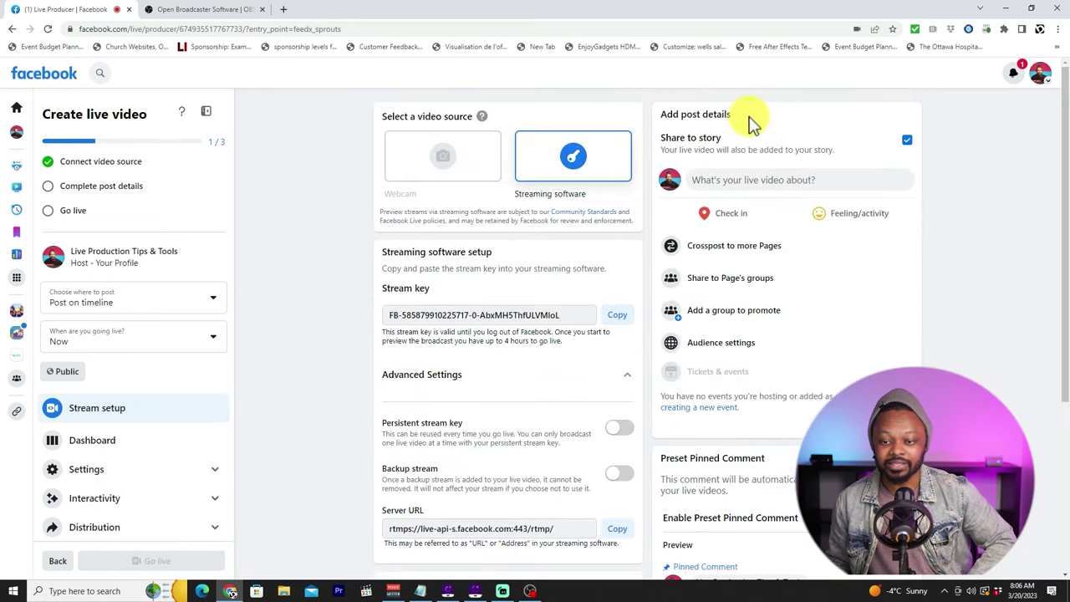
{"action": "left_click", "coordinate": [736, 181]}
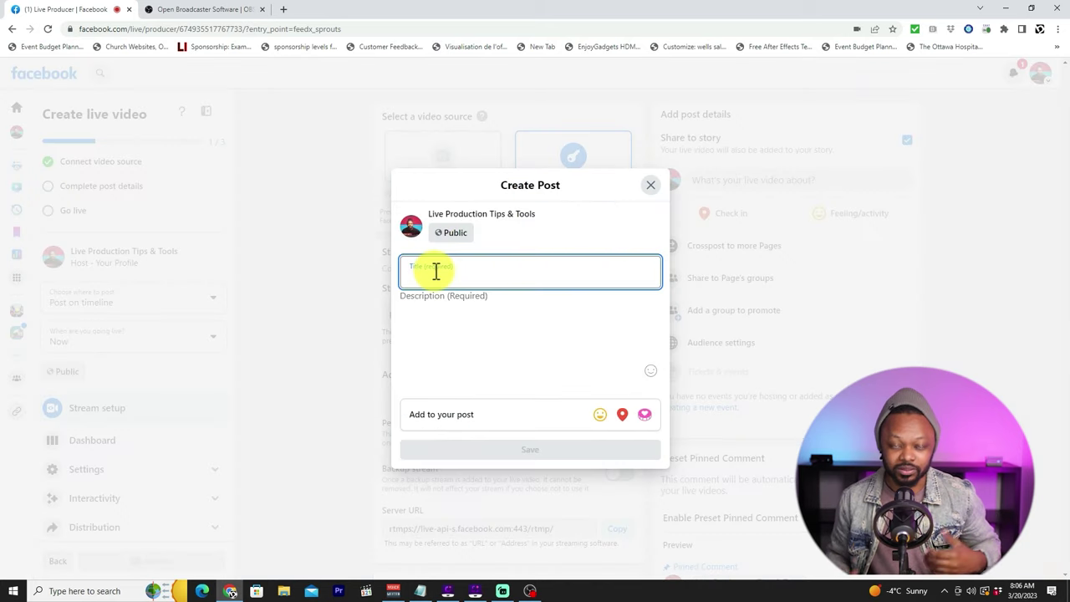
{"action": "type", "text": "m"}
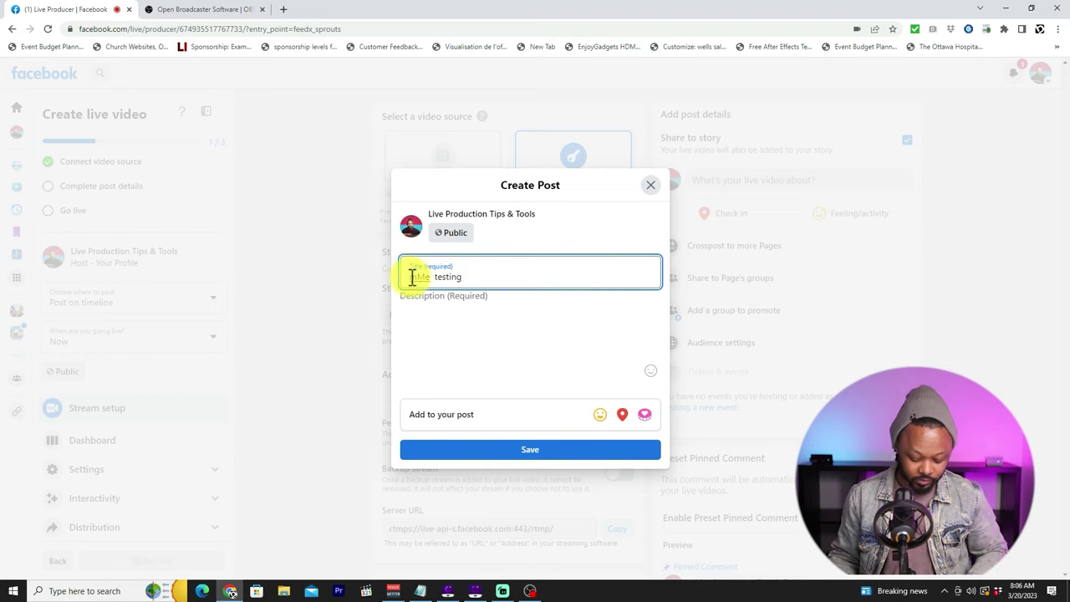
{"action": "left_click", "coordinate": [436, 324]}
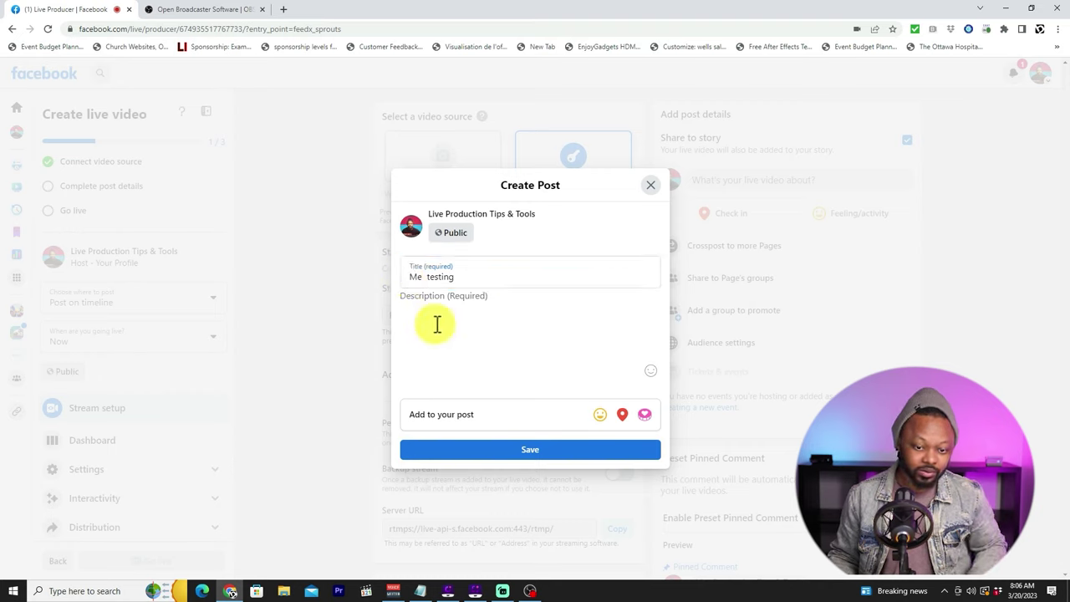
{"action": "type", "text": "This"}
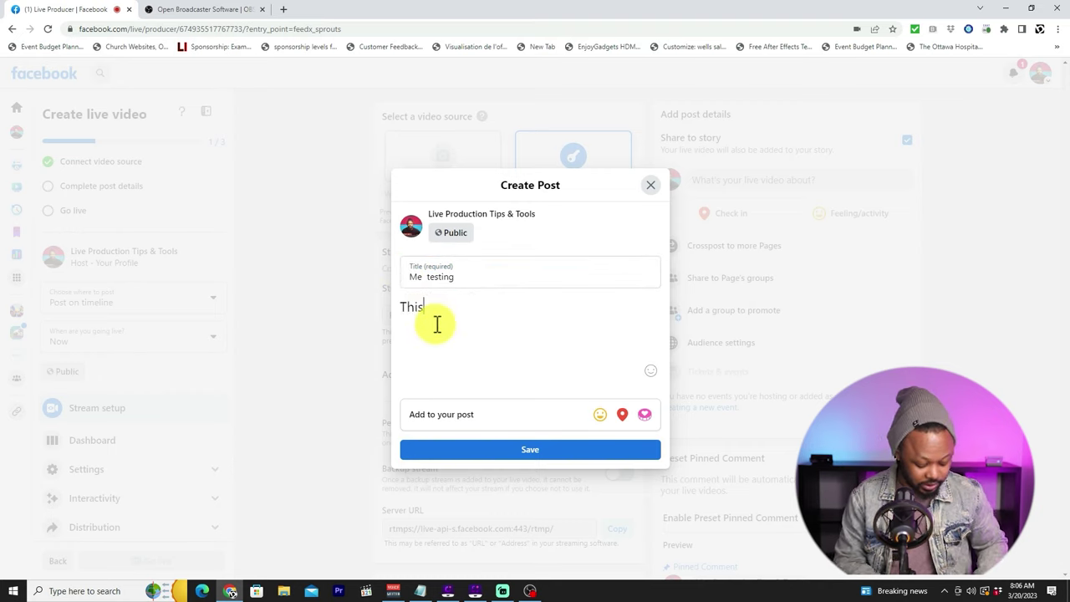
{"action": "type", "text": " is just"}
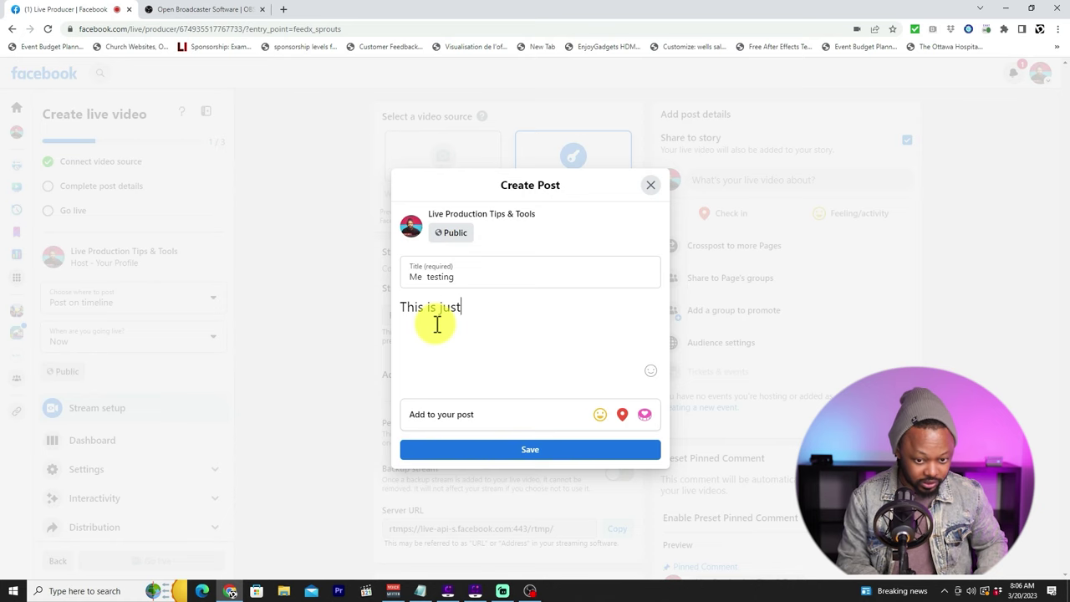
{"action": "type", "text": " a test"}
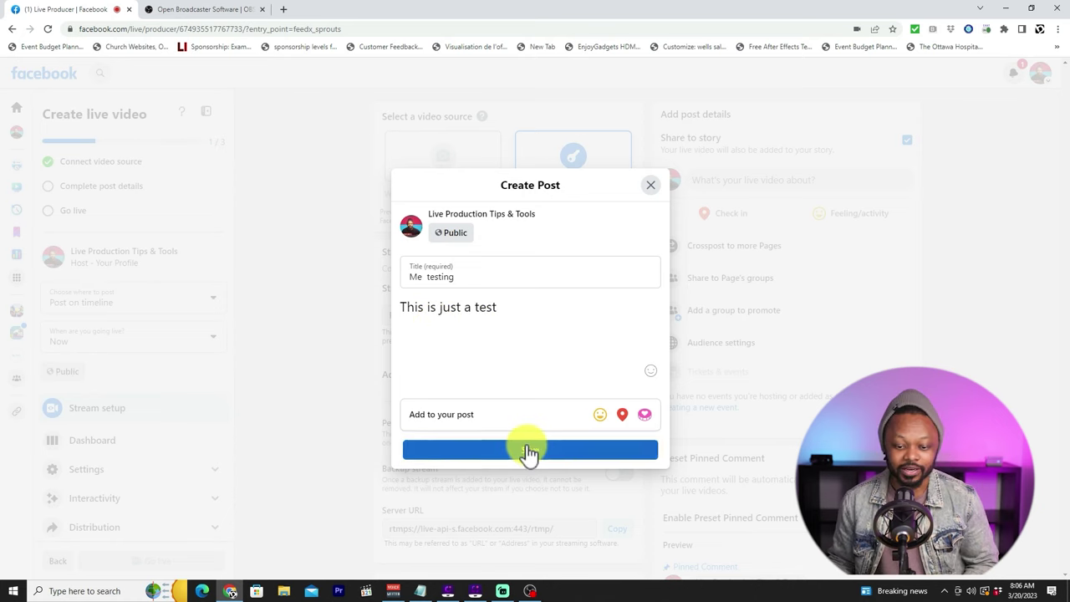
{"action": "left_click", "coordinate": [526, 449]}
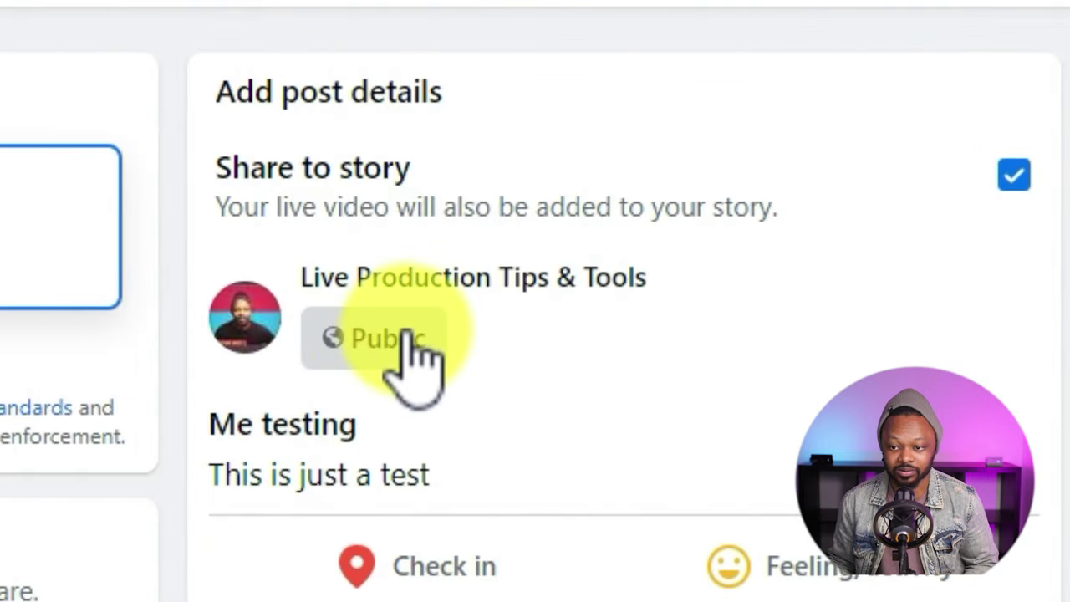
Switch to OBS Studio, send the MAIN scene to the program output with a Cut transition, and minimize OBS to return to Live Producer.
{"action": "scroll", "coordinate": [246, 451], "scroll_direction": "down", "scroll_amount": 1}
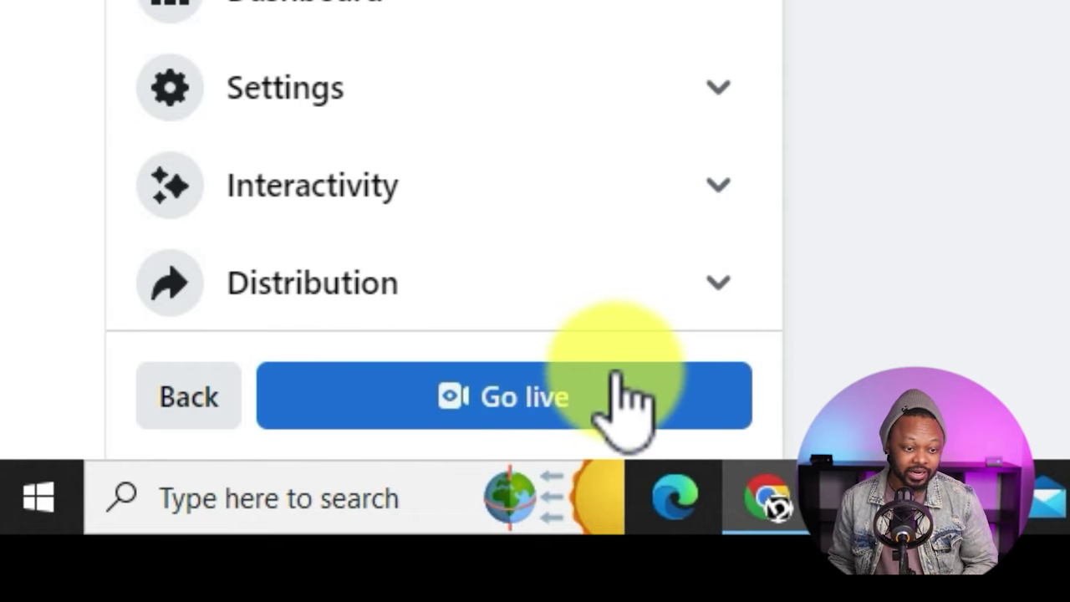
{"action": "left_click", "coordinate": [616, 407]}
{"action": "left_click", "coordinate": [530, 591]}
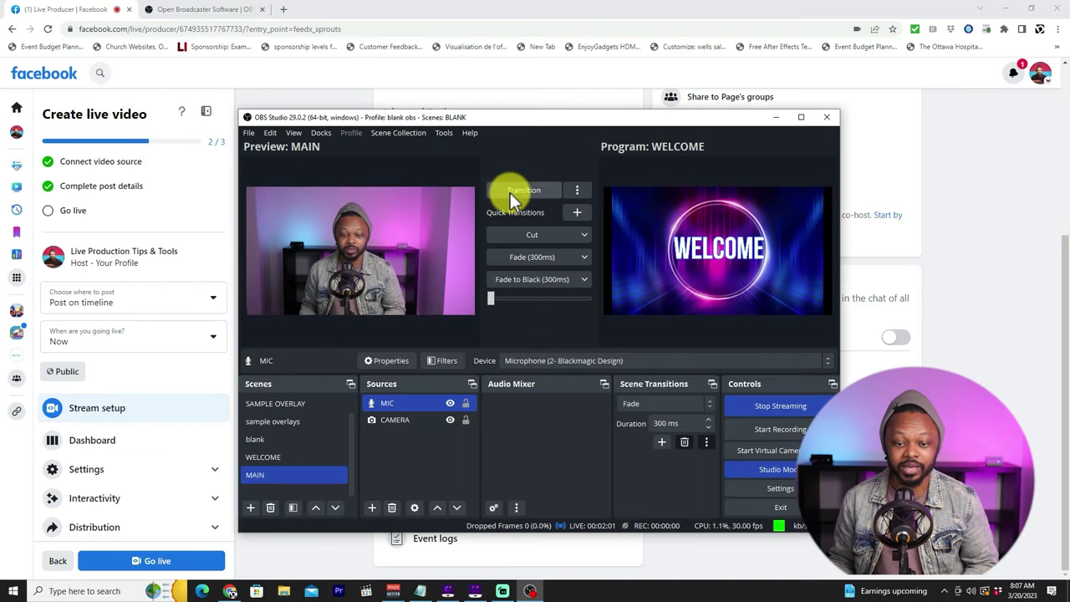
{"action": "left_click", "coordinate": [543, 236]}
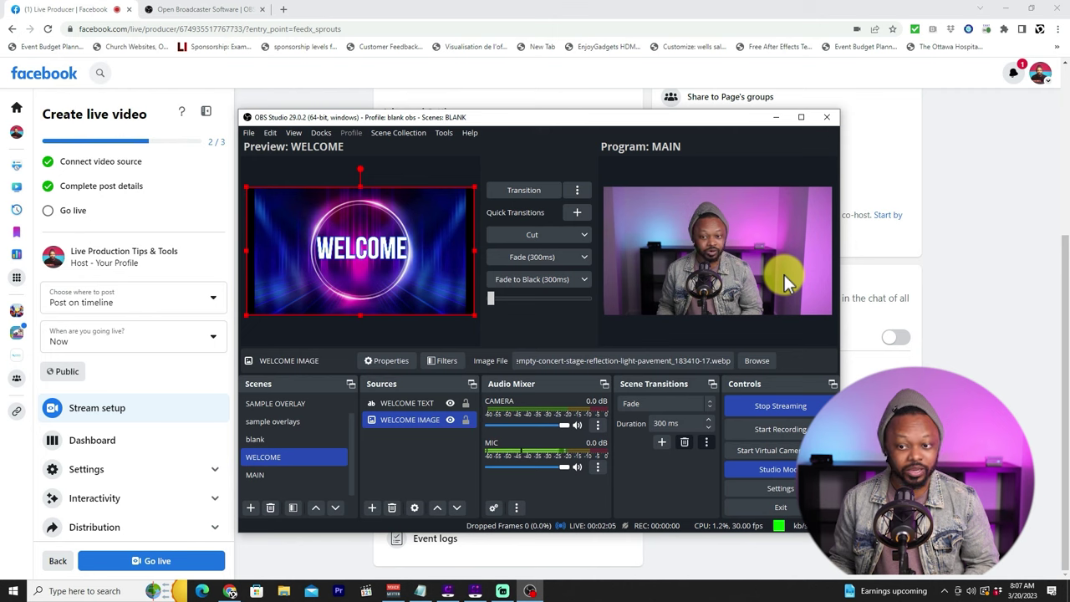
{"action": "left_click", "coordinate": [774, 117]}
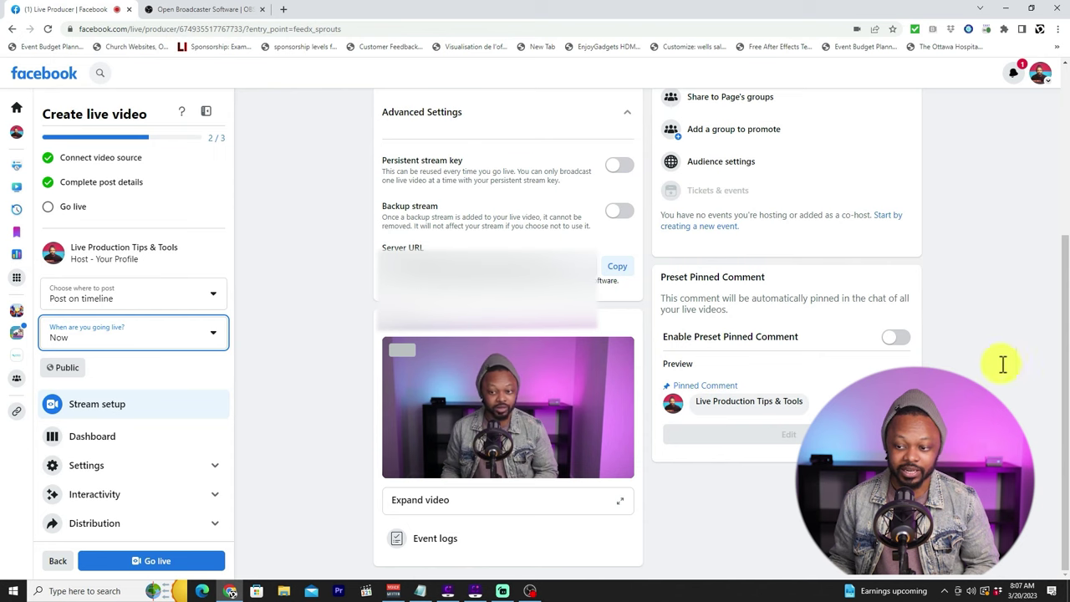
{"action": "mouse_move", "coordinate": [1062, 298]}
{"action": "left_mouse_down"}
{"action": "mouse_move", "coordinate": [1065, 263]}
{"action": "mouse_move", "coordinate": [1065, 296]}
{"action": "left_mouse_up"}
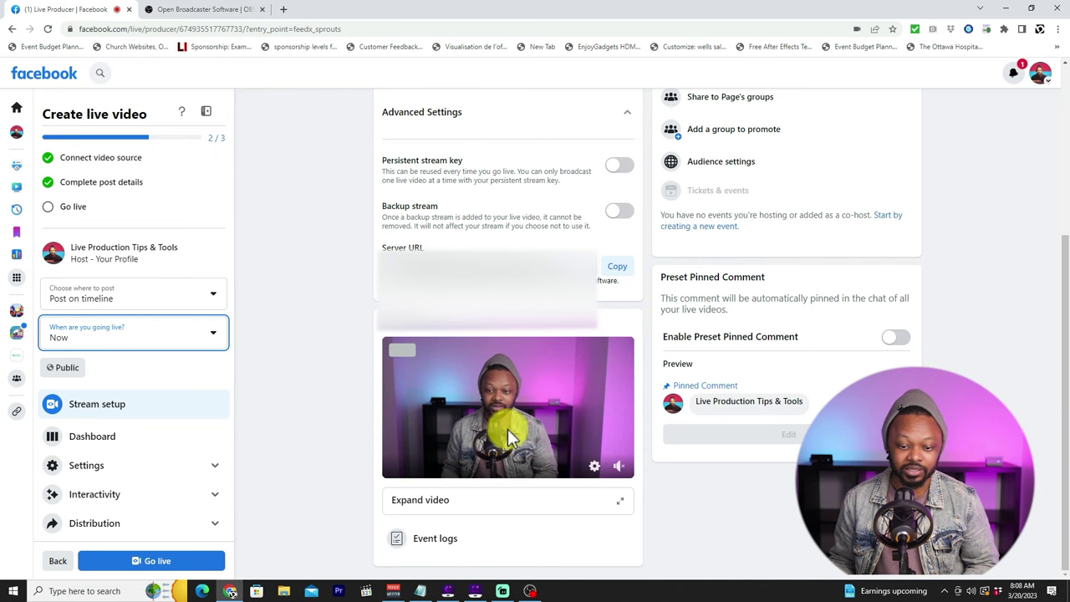